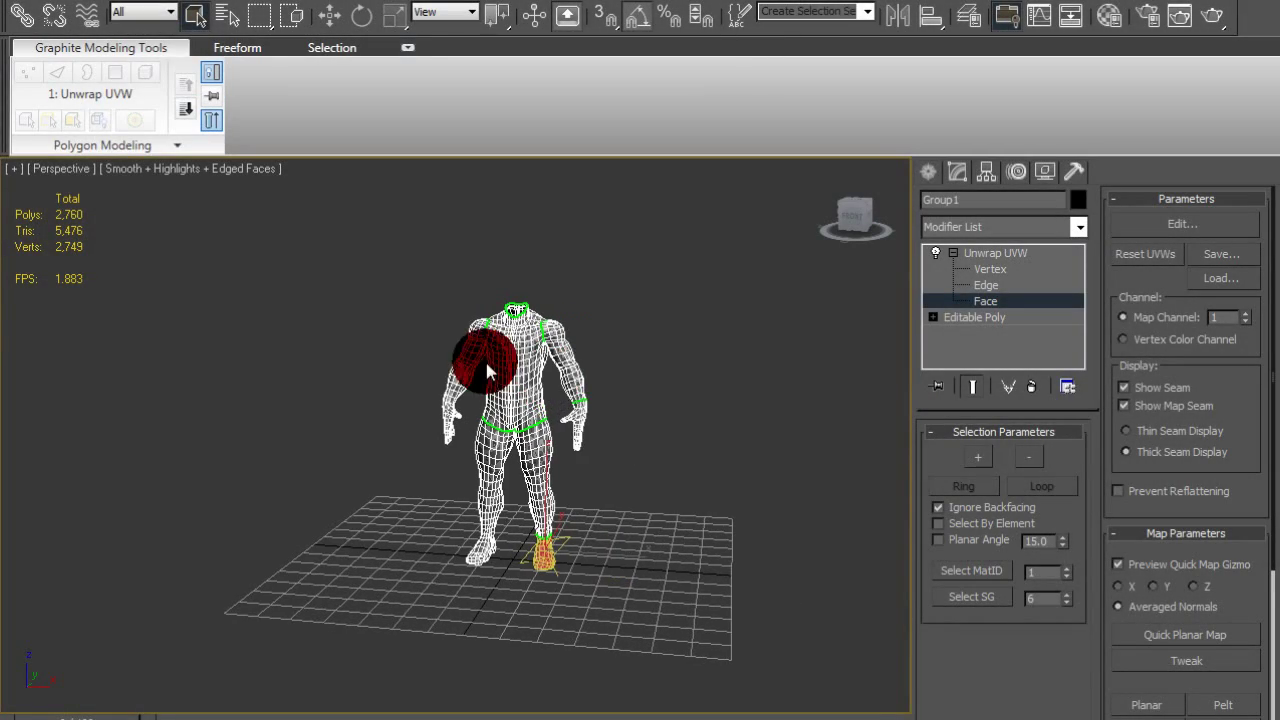
# Step: Open the UV editor, move the selected foot's UV shell down and to the right, and close the editor
pyautogui.moveTo(420, 371)
pyautogui.keyDown('alt'); pyautogui.mouseDown(button='middle')
pyautogui.moveTo(471, 391)
pyautogui.moveTo(480, 471)
pyautogui.moveTo(256, 401)
pyautogui.mouseUp(button='middle'); pyautogui.keyUp('alt')
pyautogui.scroll(6, 475, 462)
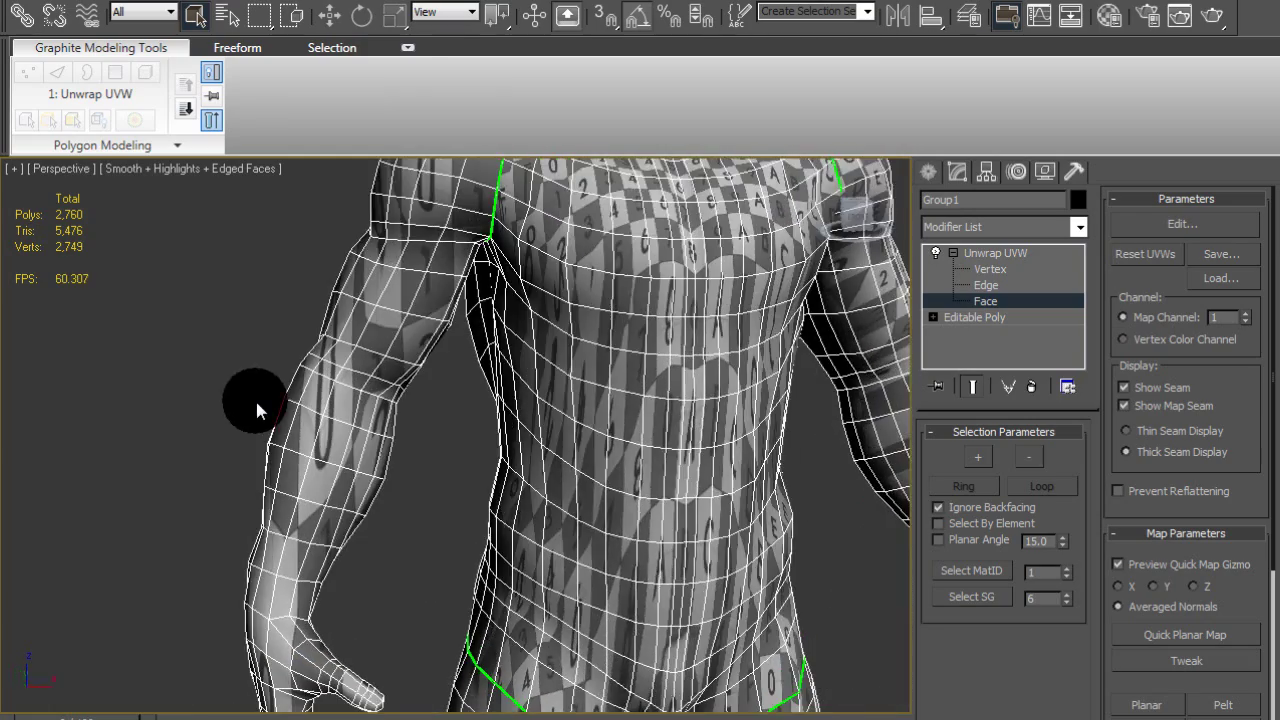
pyautogui.scroll(-5, 551, 493)
pyautogui.keyDown('alt'); pyautogui.moveTo(542, 495); pyautogui.dragTo(459, 487, button='middle'); pyautogui.keyUp('alt')
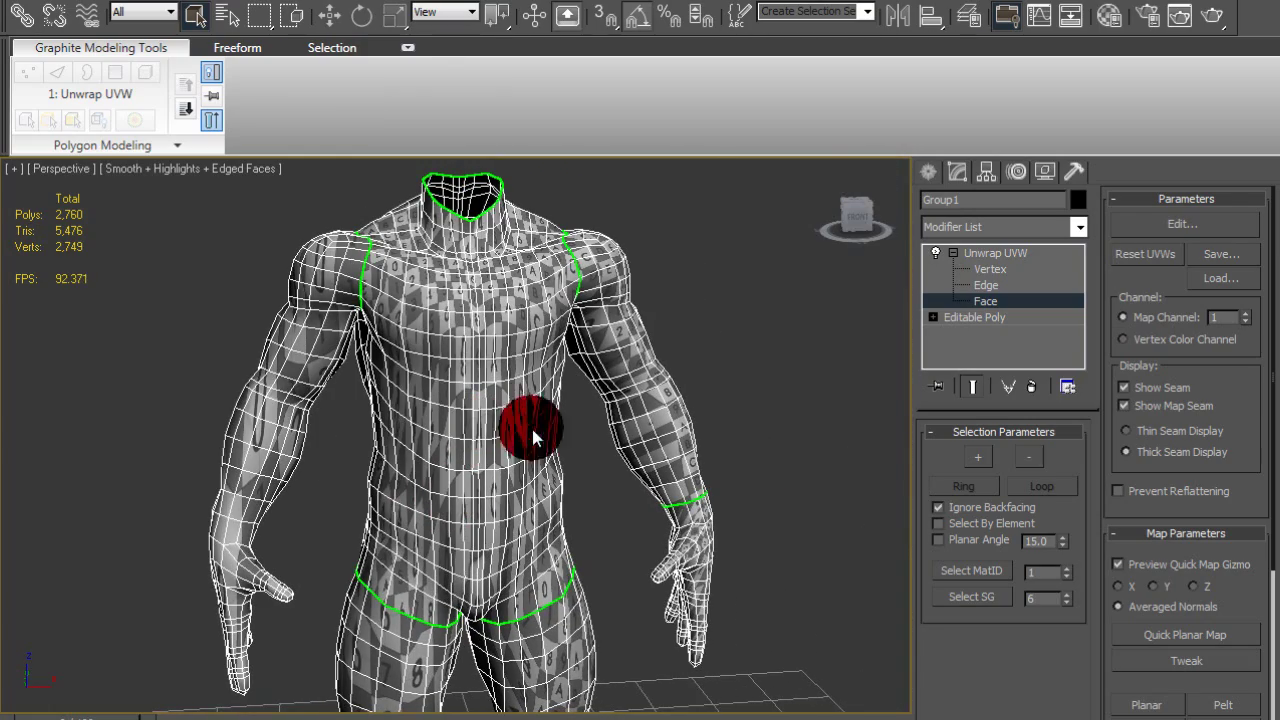
pyautogui.click(1179, 224)
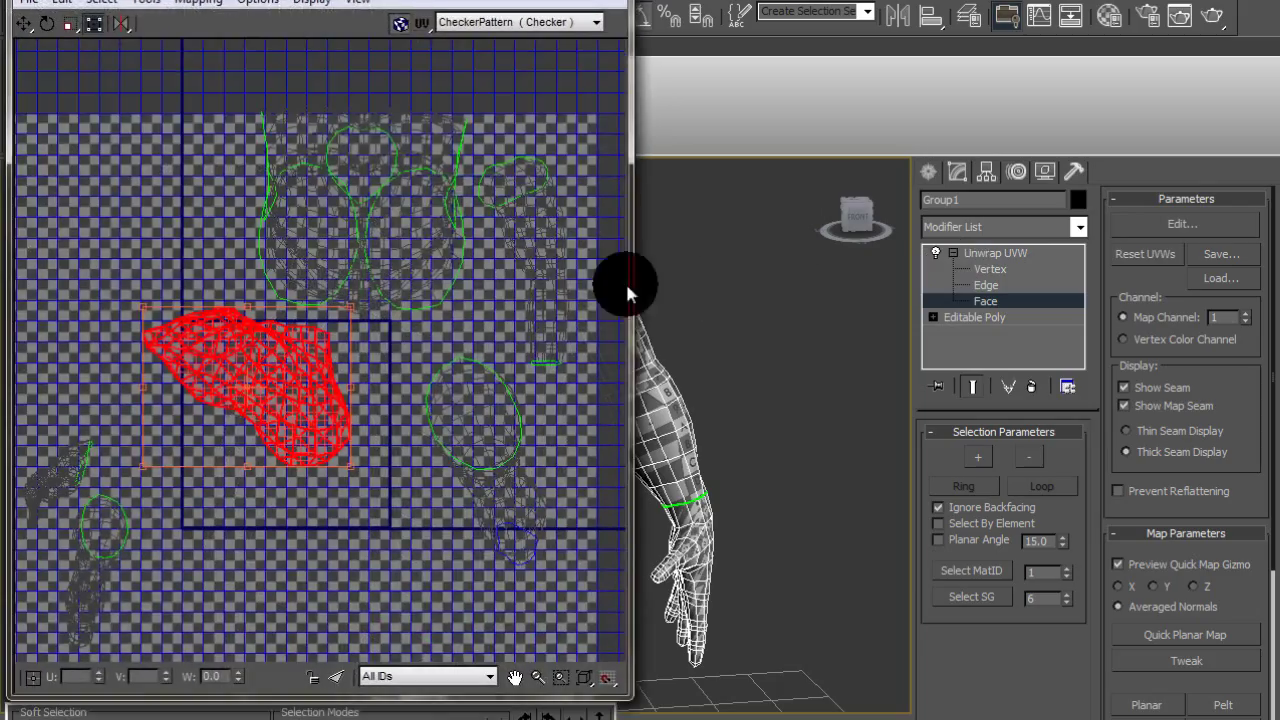
pyautogui.moveTo(286, 366); pyautogui.dragTo(433, 438)
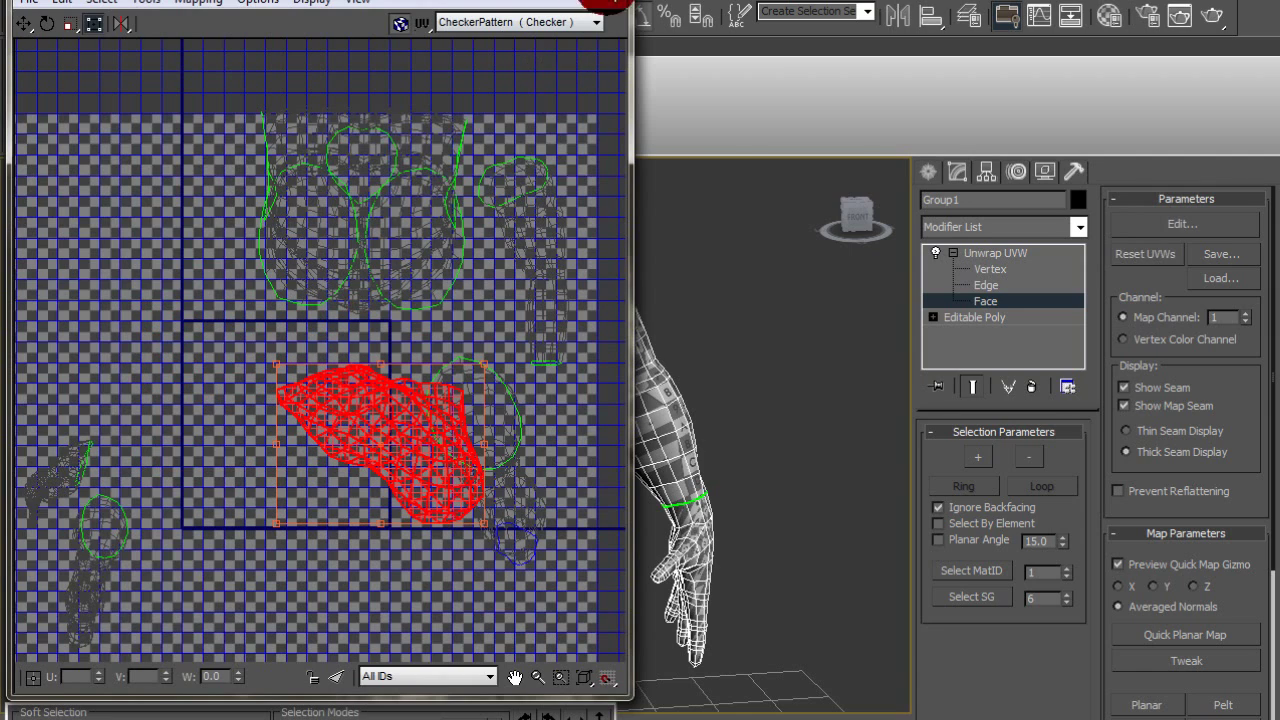
pyautogui.click(609, 3)
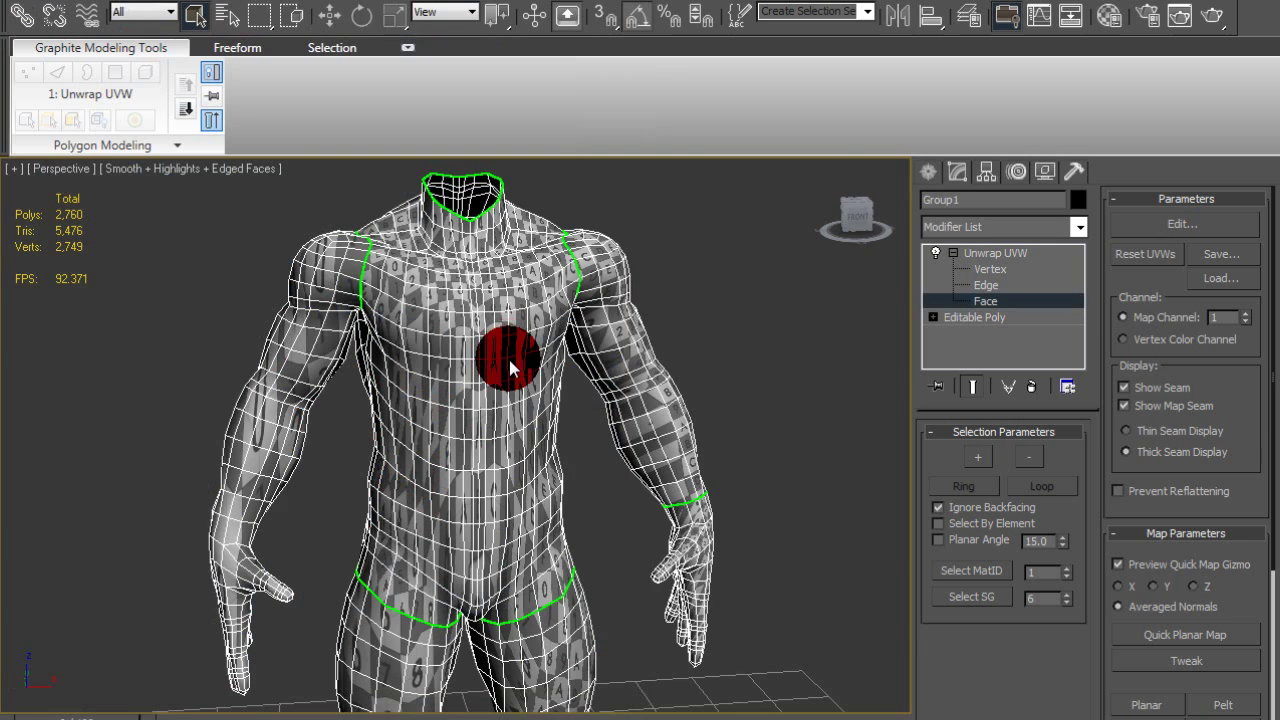
# Step: Start a Point To Point Seam at the centre back of the neck opening
pyautogui.moveTo(507, 356); pyautogui.dragTo(270, 290, button='middle')
pyautogui.moveTo(1216, 685); pyautogui.dragTo(1211, 219)
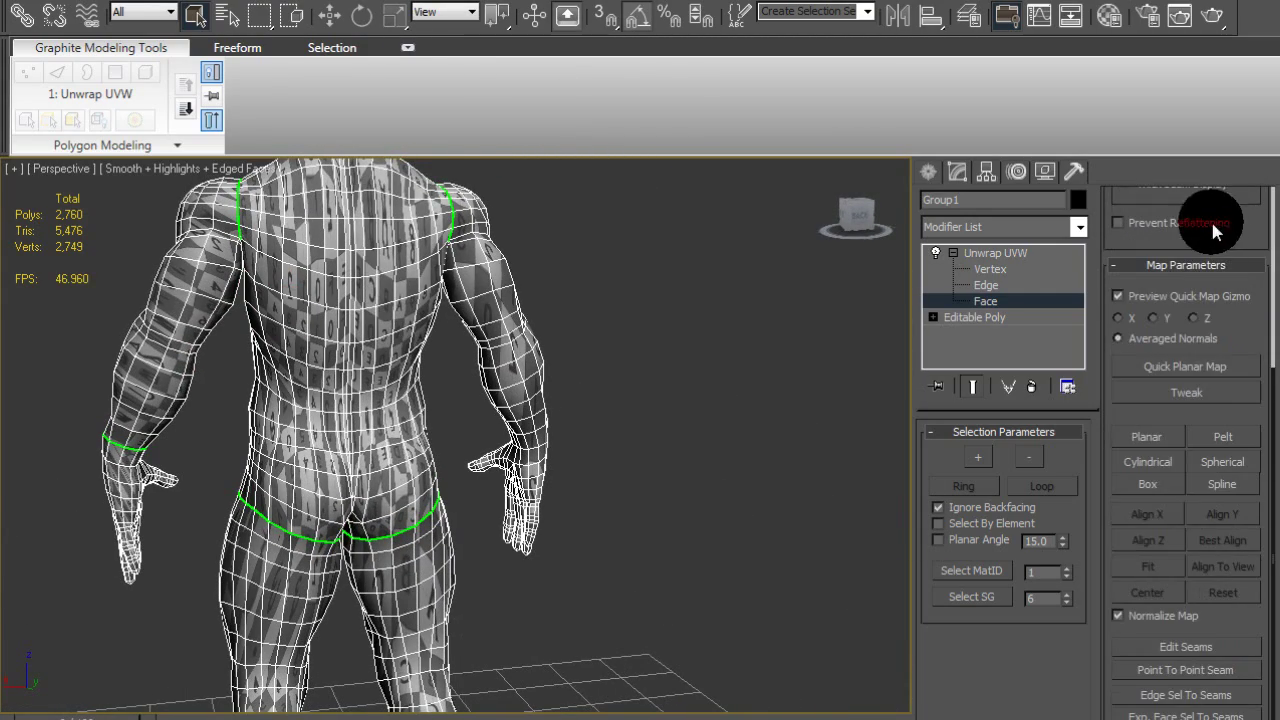
pyautogui.click(1190, 672)
pyautogui.moveTo(500, 423); pyautogui.dragTo(731, 562, button='middle')
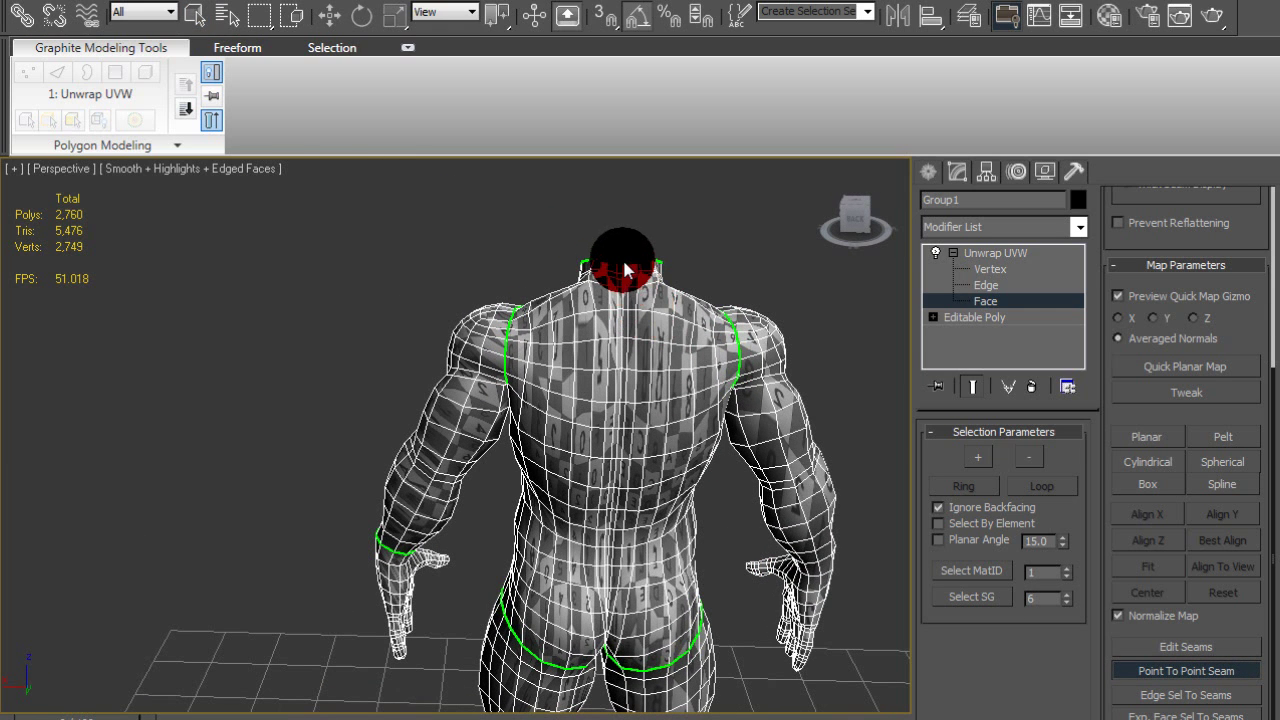
pyautogui.scroll(5, 412, 352)
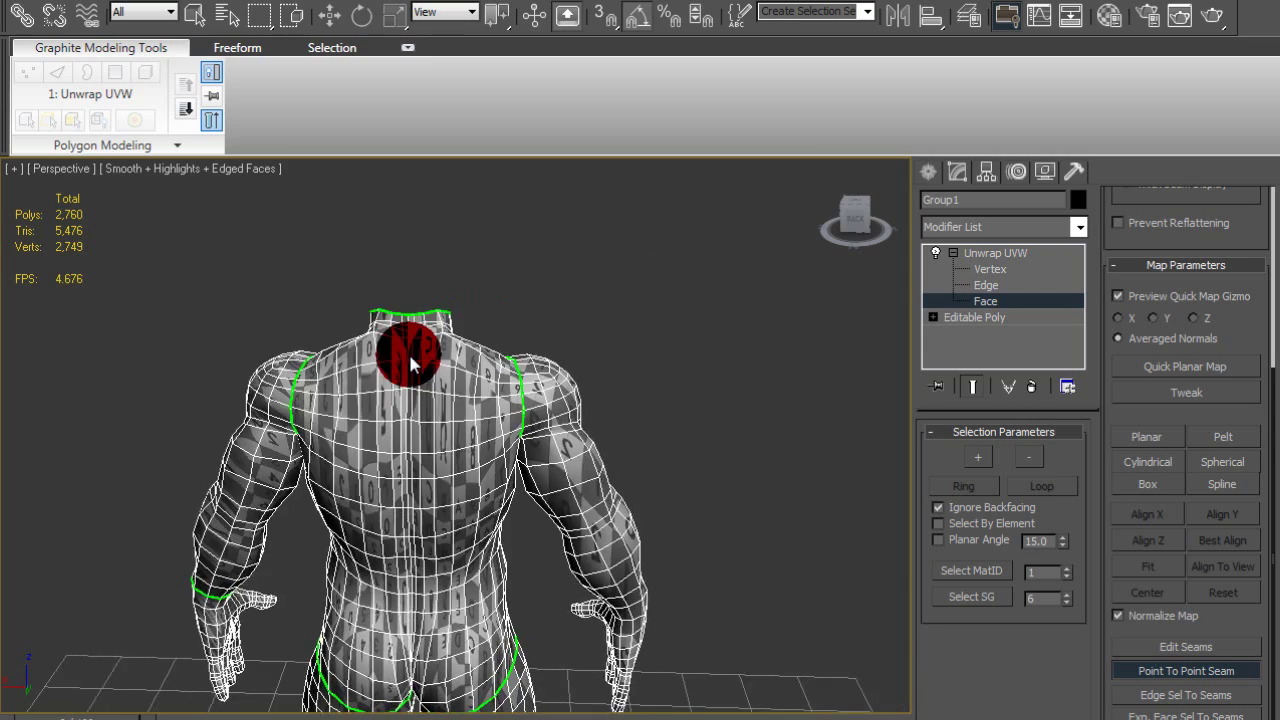
pyautogui.moveTo(410, 356); pyautogui.dragTo(508, 351, button='middle')
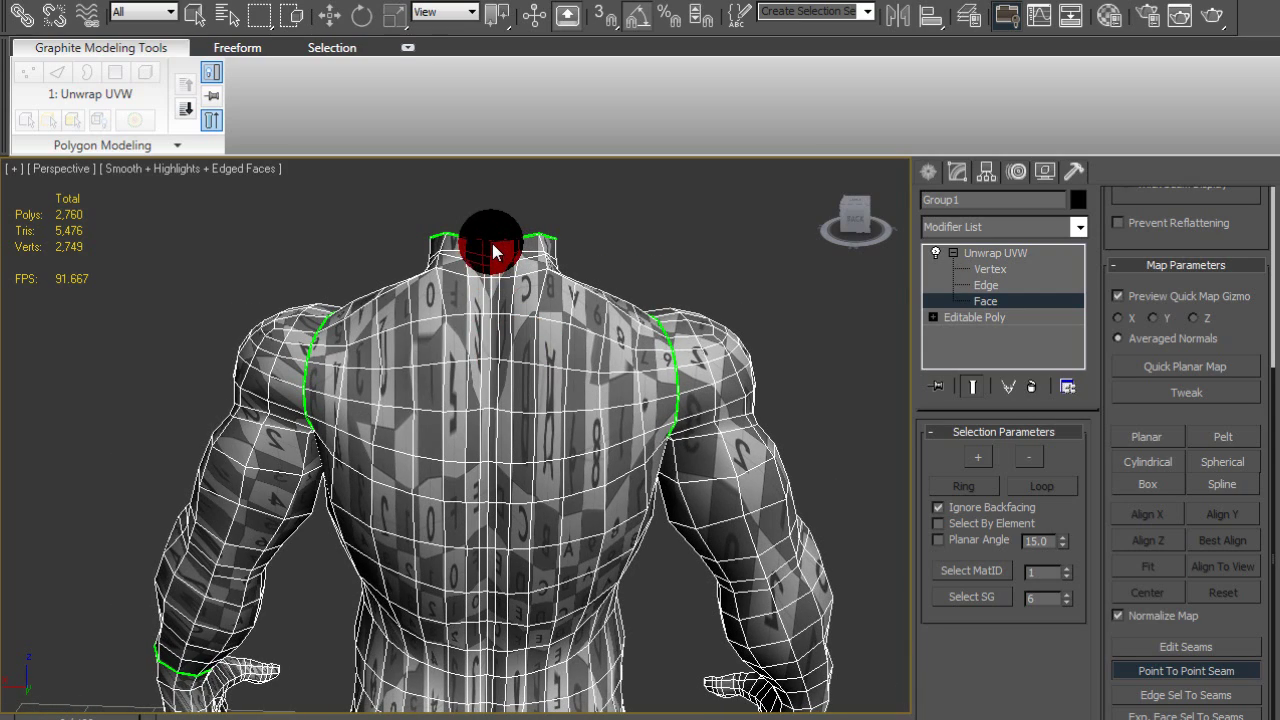
# Step: Run the point-to-point seam from the back of the neck along the spine and between the buttocks to the crotch
pyautogui.keyDown('alt'); pyautogui.moveTo(506, 500); pyautogui.dragTo(479, 340, button='middle'); pyautogui.keyUp('alt')
pyautogui.scroll(3, 479, 340)
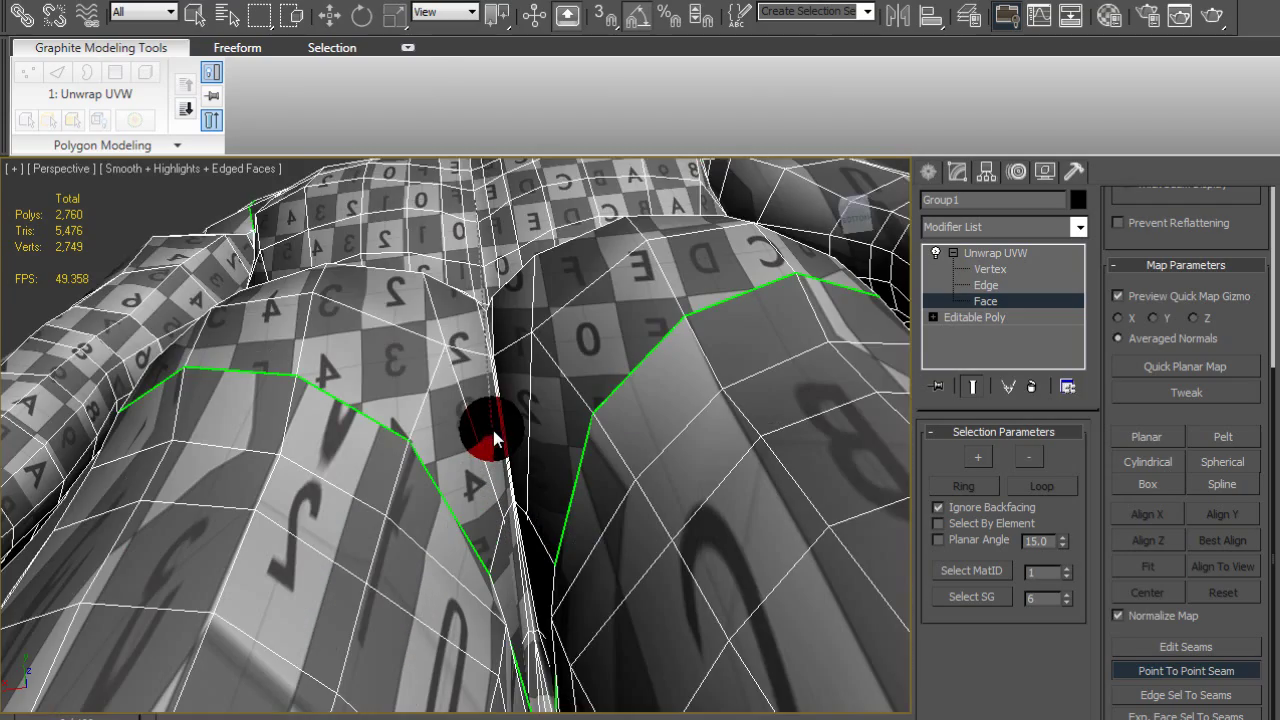
pyautogui.moveTo(493, 431); pyautogui.dragTo(496, 331, button='middle')
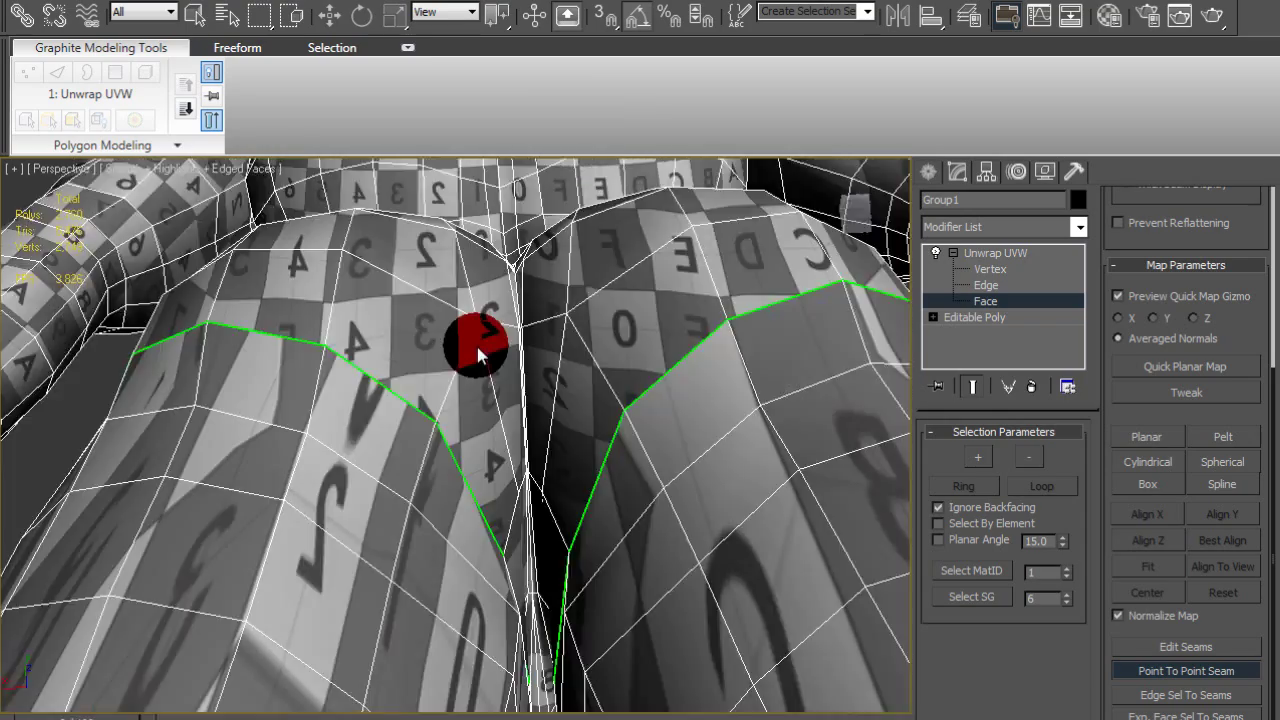
pyautogui.scroll(4, 474, 337)
pyautogui.keyDown('alt'); pyautogui.moveTo(465, 333); pyautogui.dragTo(474, 331, button='middle'); pyautogui.keyUp('alt')
pyautogui.scroll(-8, 474, 331)
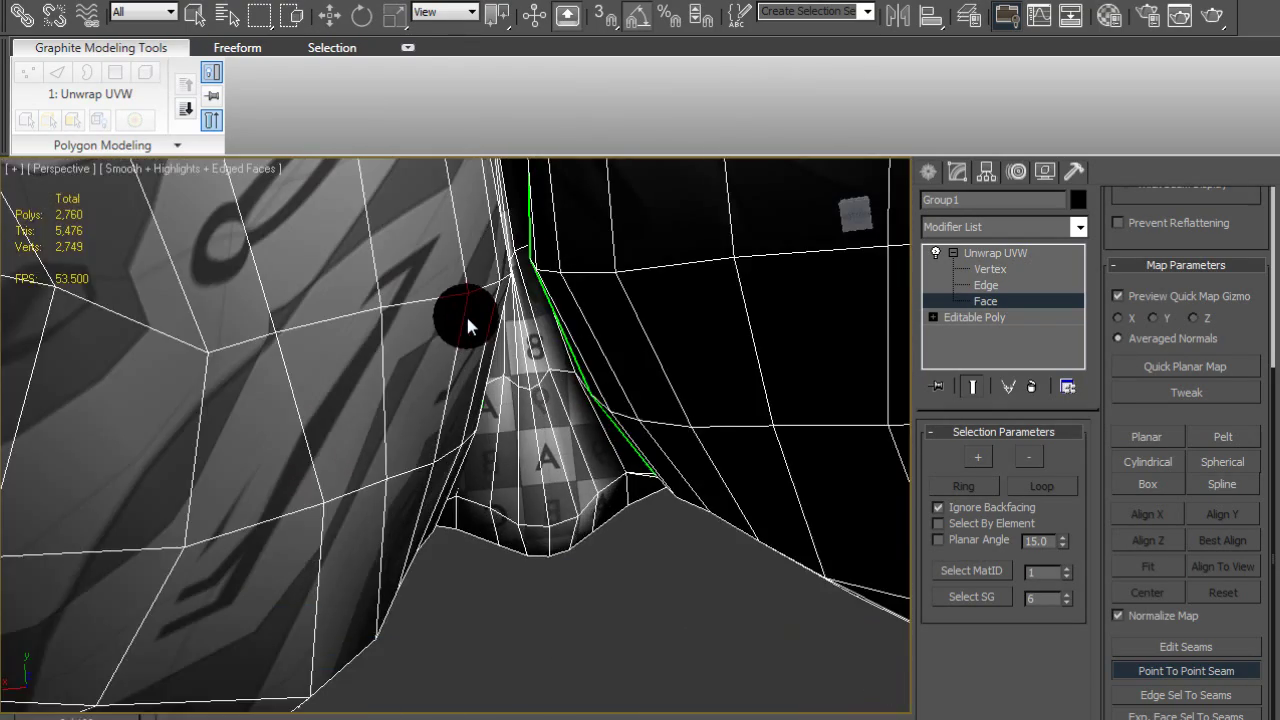
pyautogui.scroll(5, 463, 342)
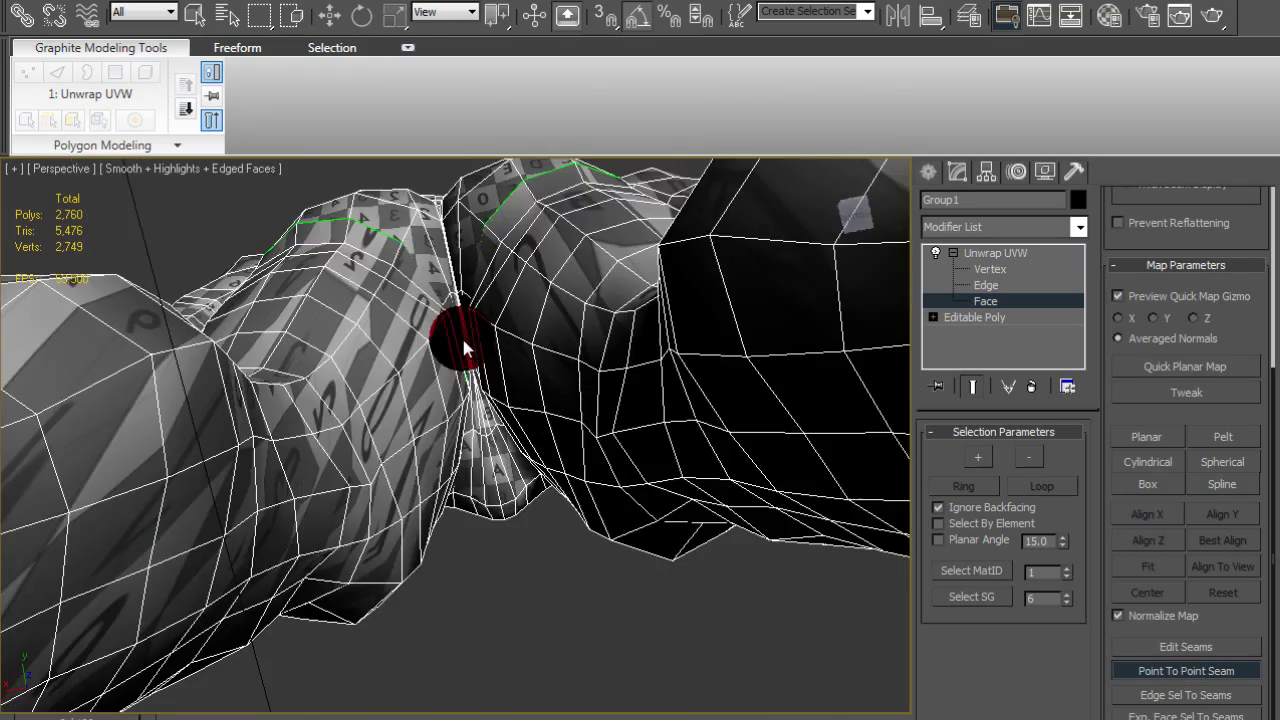
pyautogui.scroll(5, 463, 345)
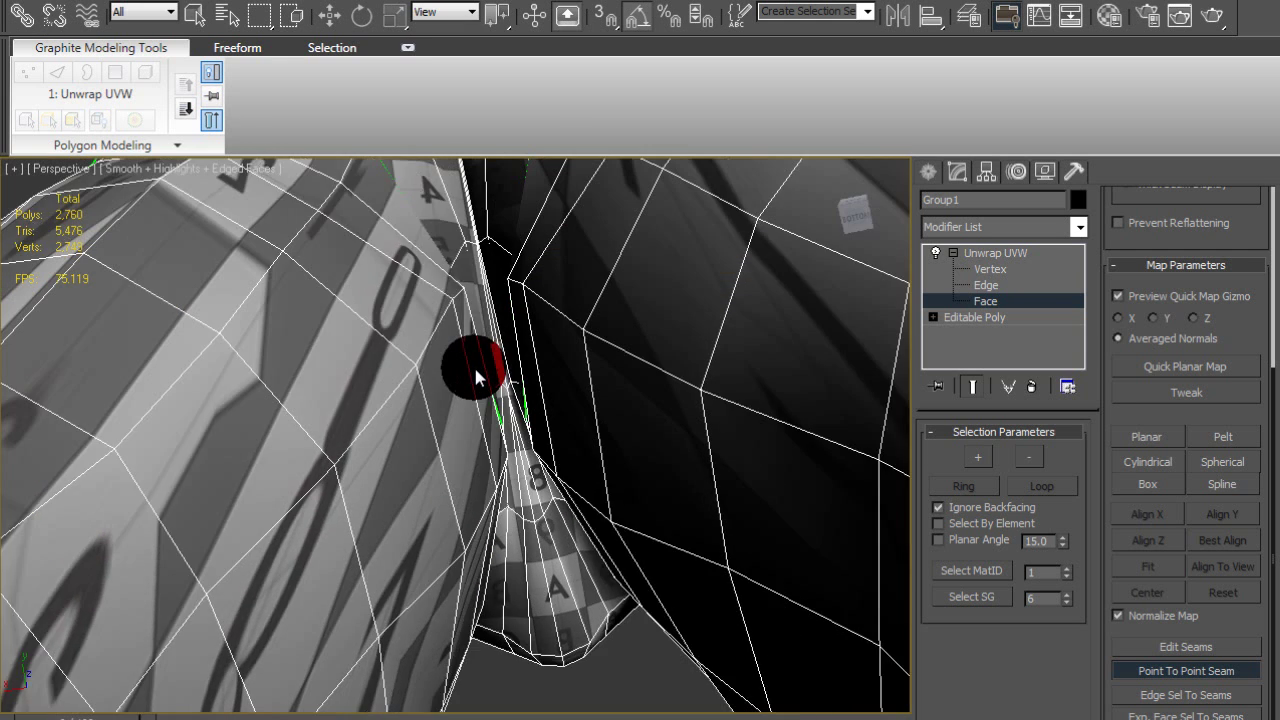
pyautogui.scroll(1, 471, 368)
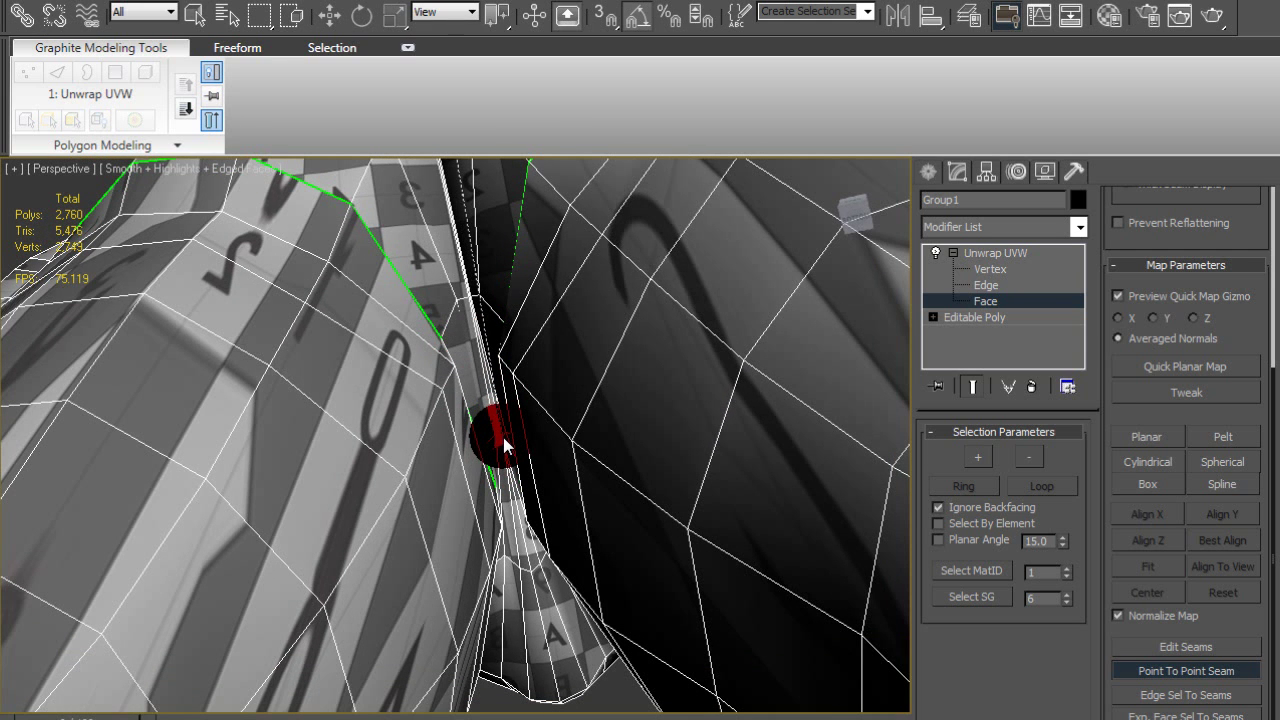
pyautogui.click(503, 447)
# Step: Check the back seam's junction with the leg seam at the crotch and end the seam chain
pyautogui.keyDown('alt'); pyautogui.moveTo(505, 469); pyautogui.dragTo(534, 466, button='middle'); pyautogui.keyUp('alt')
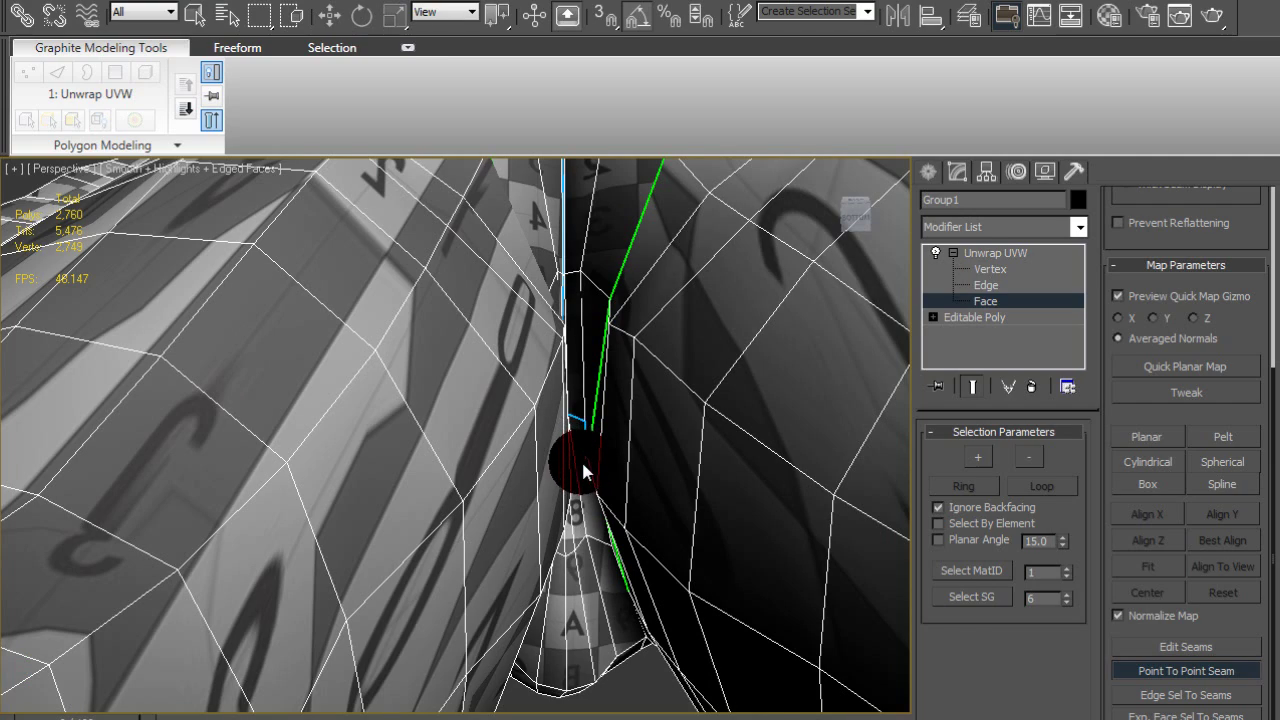
pyautogui.keyDown('alt'); pyautogui.moveTo(562, 459); pyautogui.dragTo(526, 471, button='middle'); pyautogui.keyUp('alt')
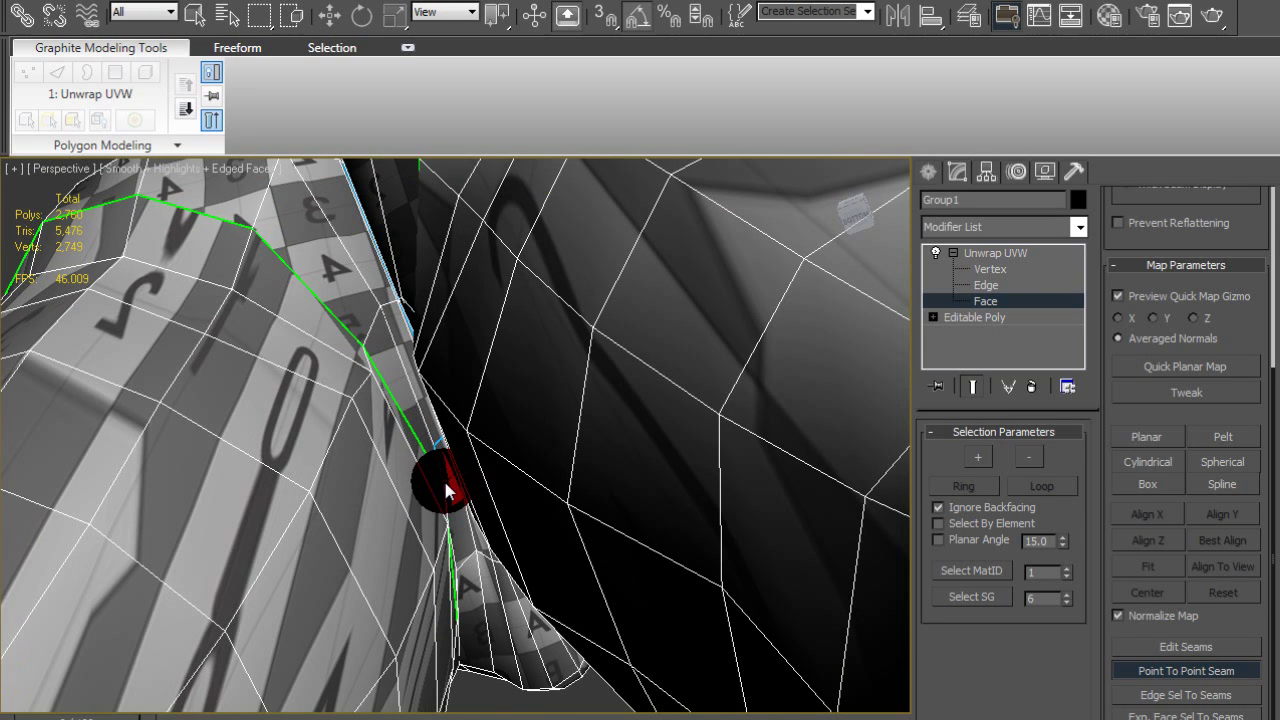
pyautogui.keyDown('alt'); pyautogui.moveTo(443, 478); pyautogui.dragTo(478, 543, button='middle'); pyautogui.keyUp('alt')
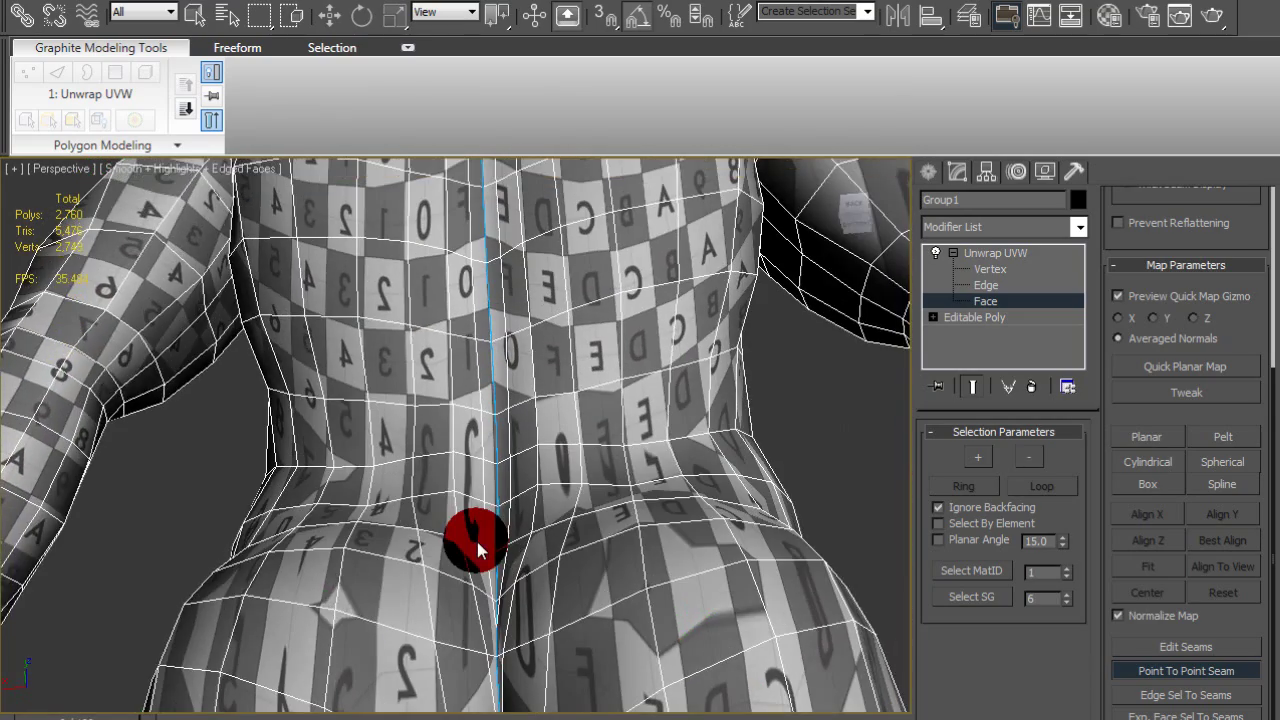
pyautogui.scroll(-5, 475, 538)
pyautogui.scroll(-1, 477, 497)
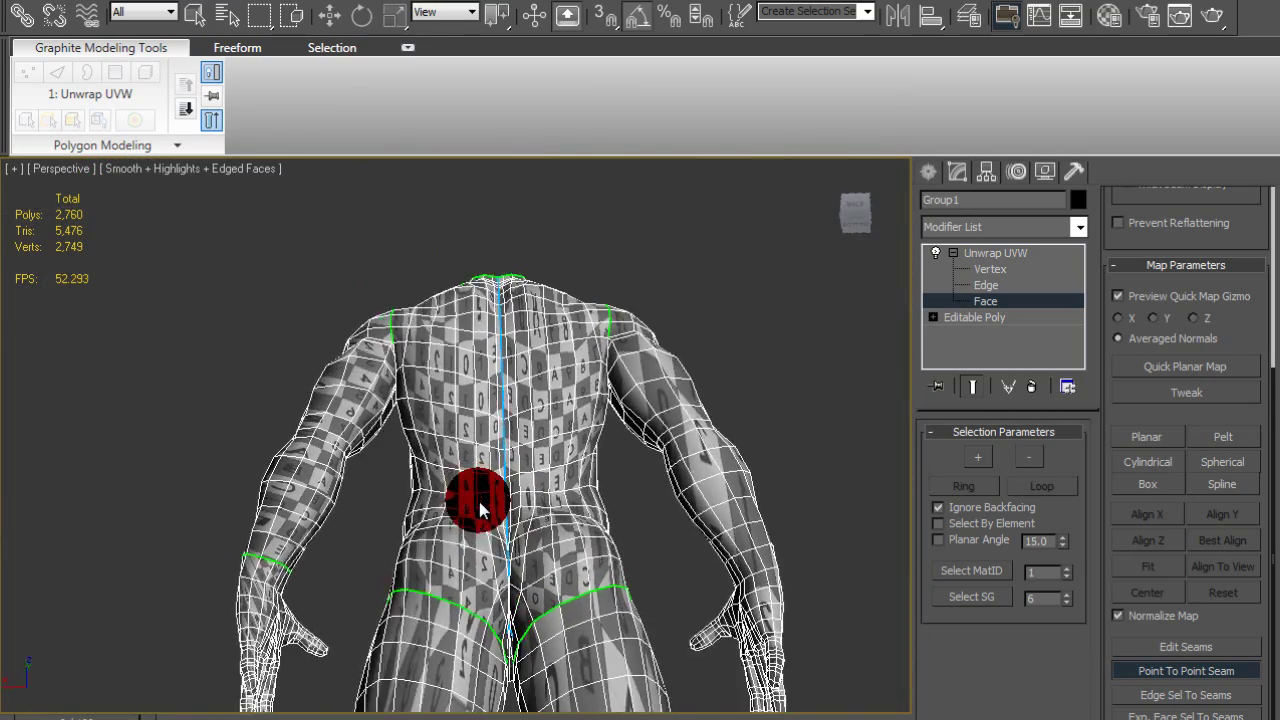
pyautogui.keyDown('alt'); pyautogui.moveTo(477, 497); pyautogui.dragTo(556, 460, button='middle'); pyautogui.keyUp('alt')
pyautogui.rightClick(705, 358)
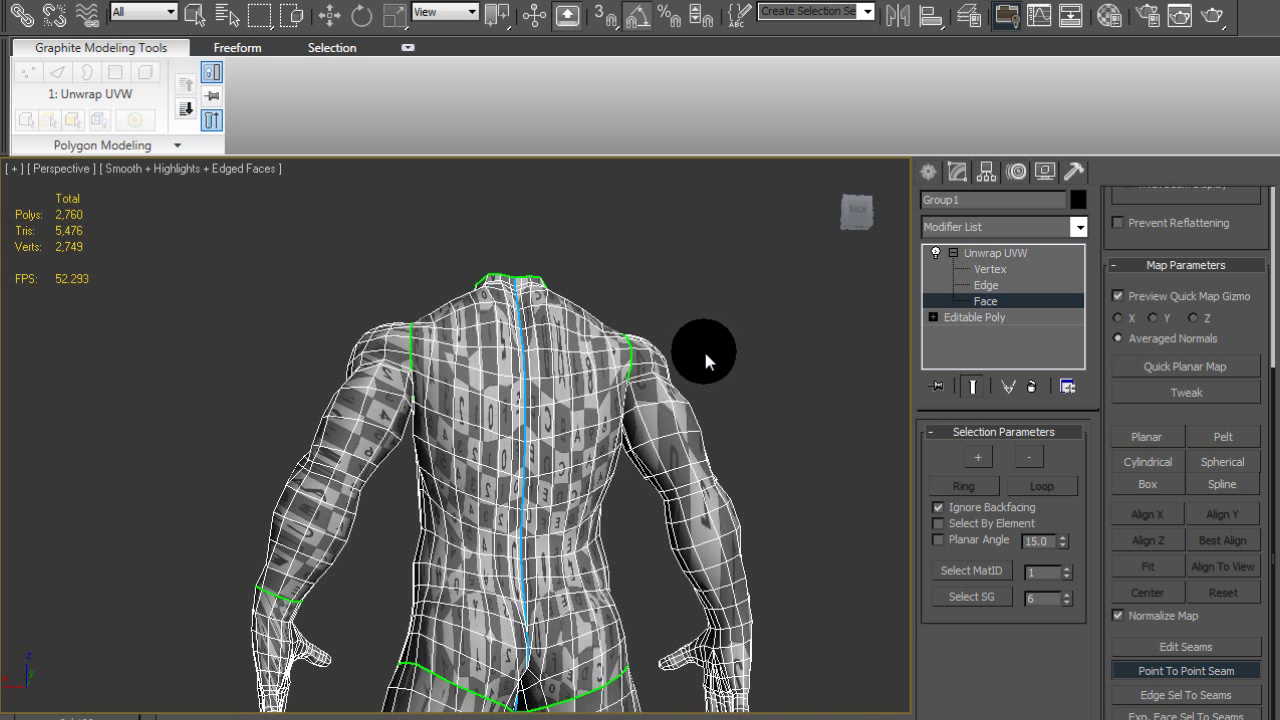
# Step: Select the torso faces by smoothing group 1 and turn off Point To Point Seam
pyautogui.moveTo(695, 382); pyautogui.dragTo(659, 329, button='middle')
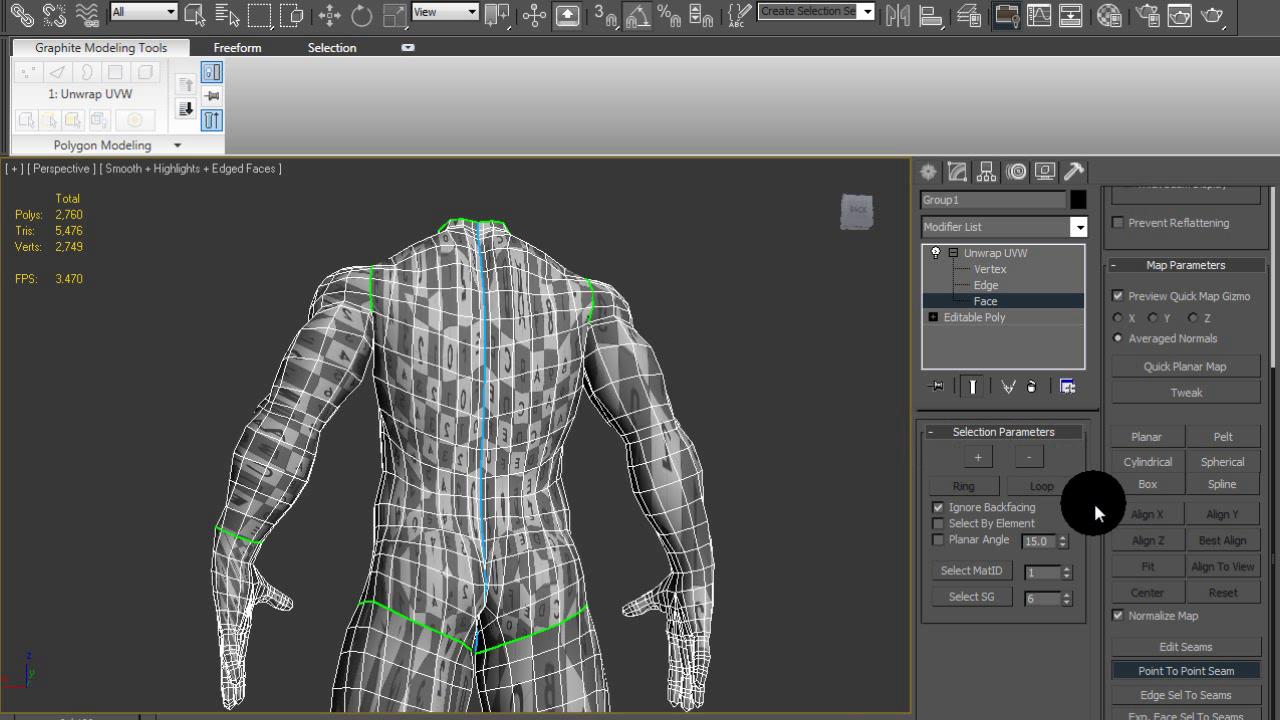
pyautogui.rightClick(1067, 595)
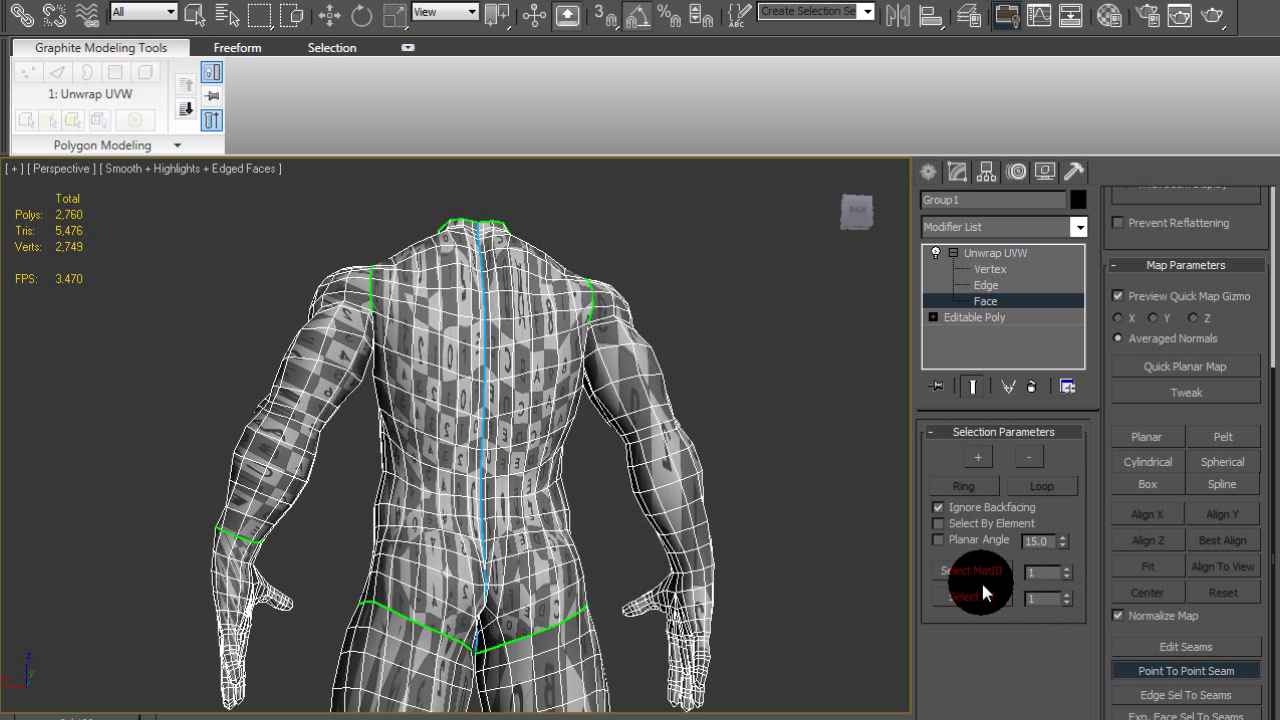
pyautogui.click(968, 589)
pyautogui.moveTo(639, 456); pyautogui.dragTo(838, 353, button='middle')
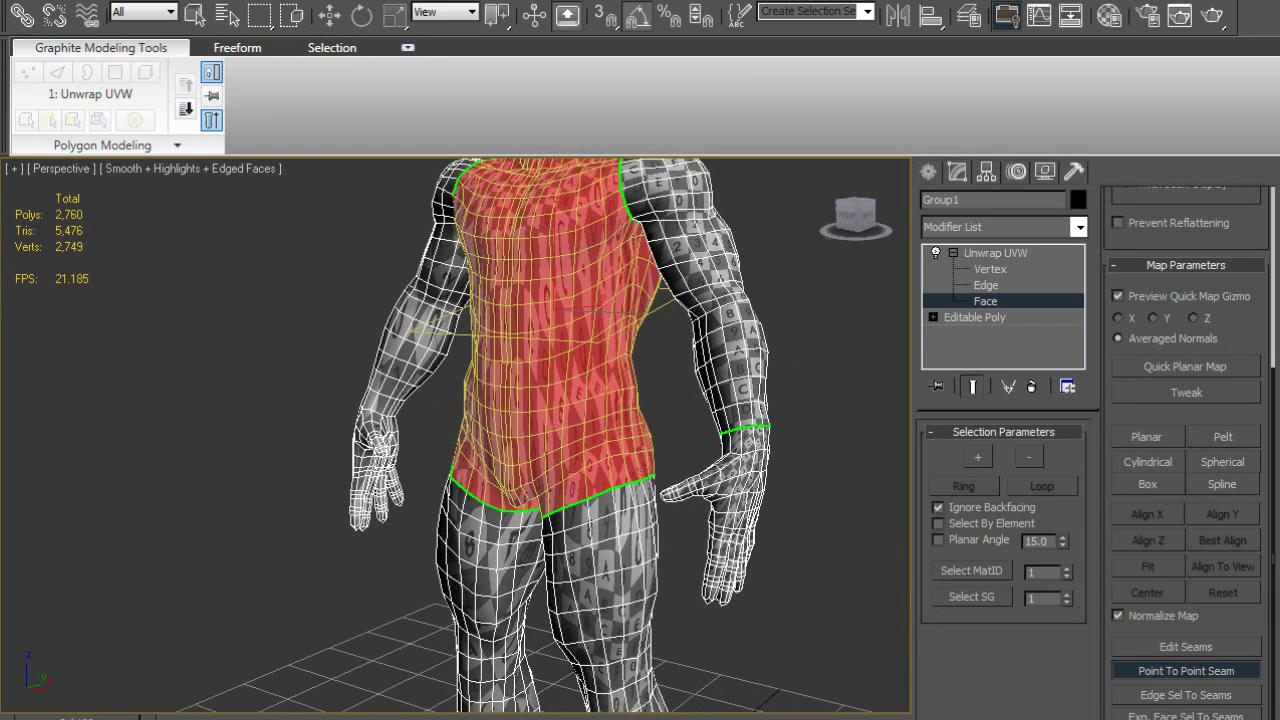
pyautogui.click(1222, 670)
# Step: Apply Pelt mapping to the torso faces, run the pelt and relax simulations, and commit the result
pyautogui.click(1222, 437)
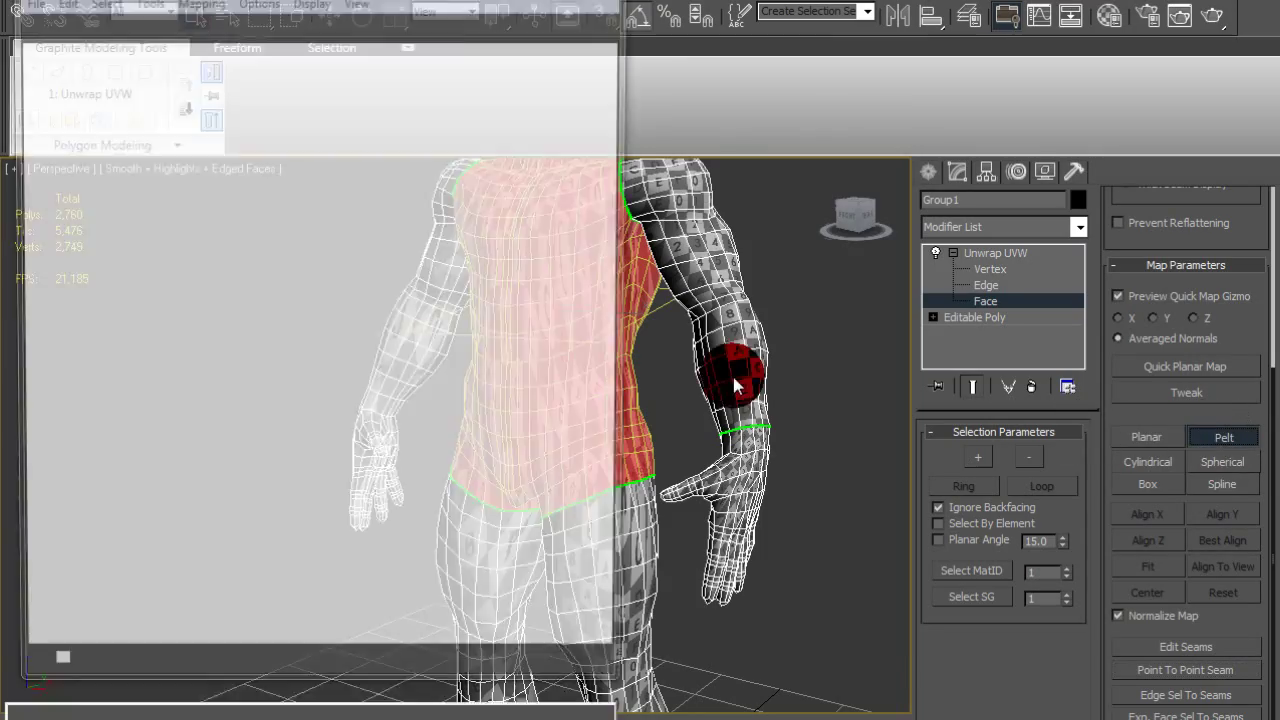
pyautogui.click(689, 183)
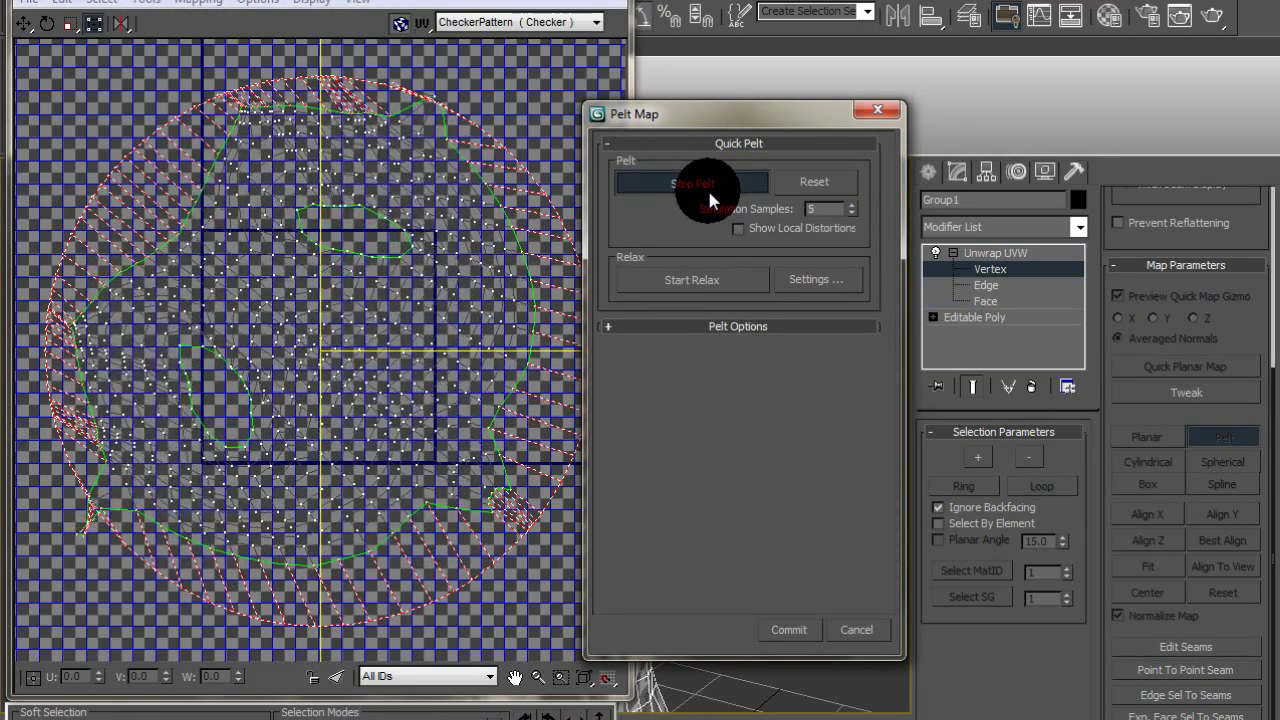
pyautogui.click(700, 283)
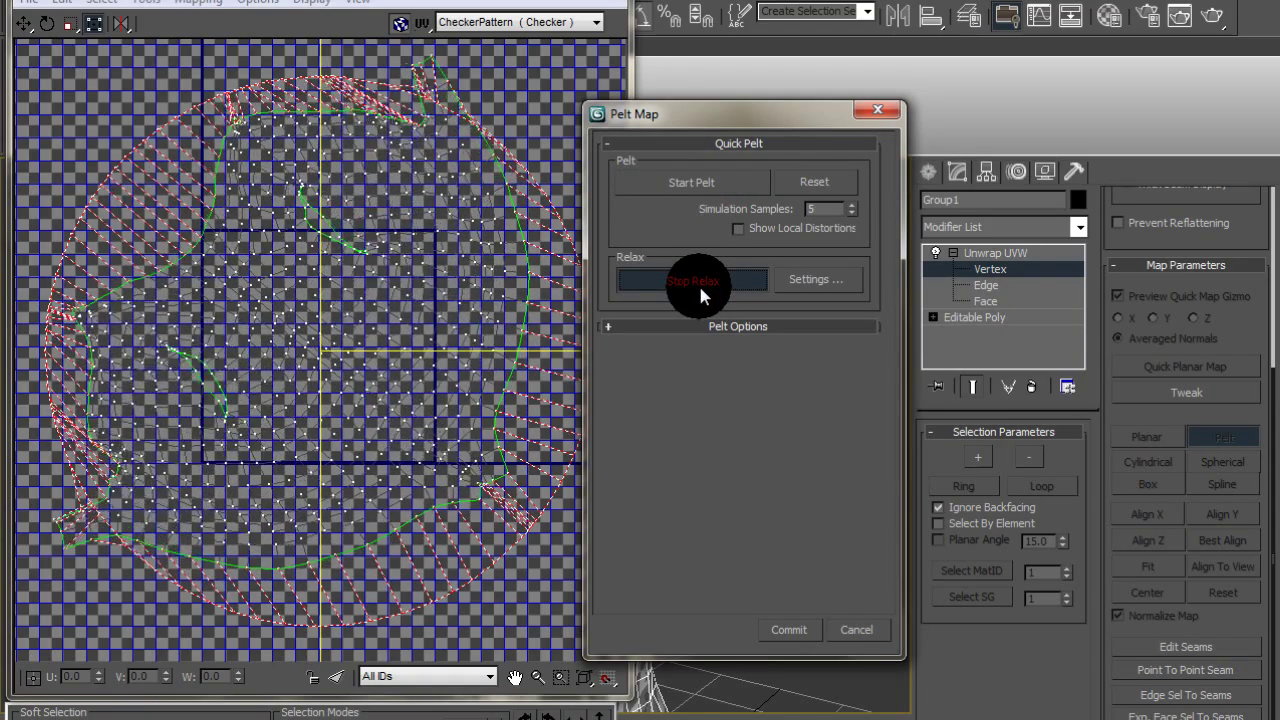
pyautogui.click(700, 283)
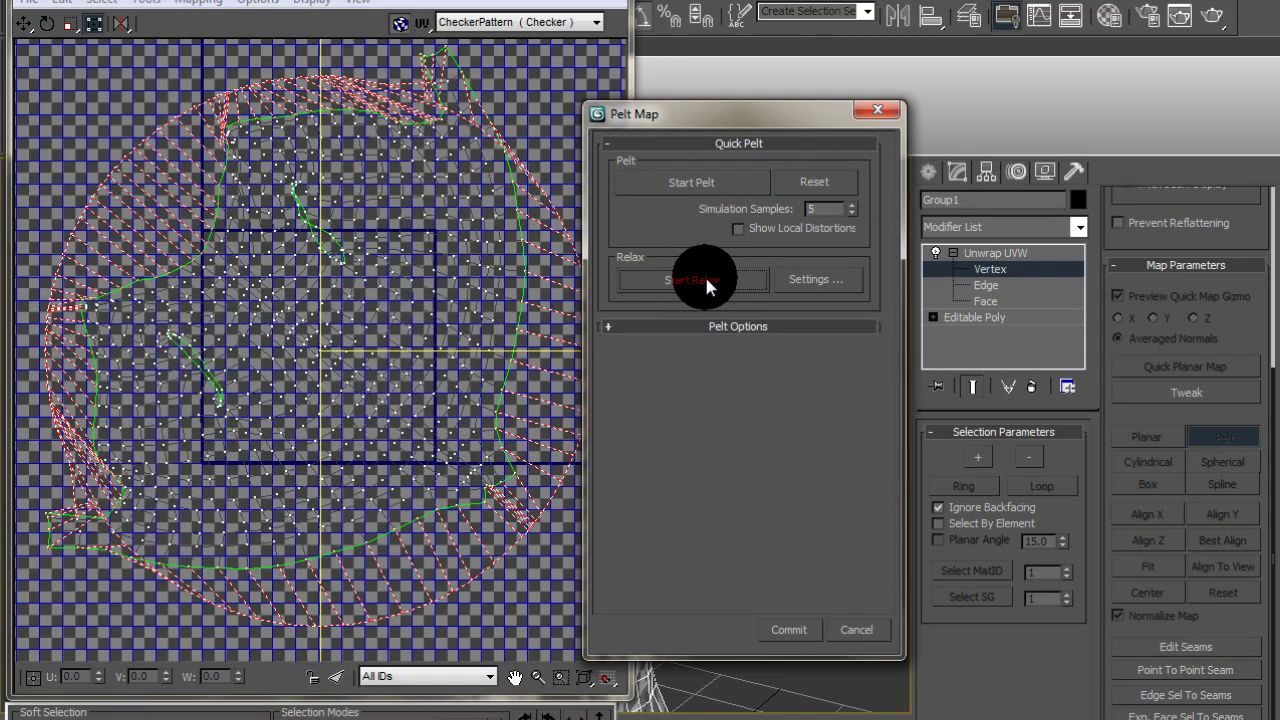
pyautogui.click(795, 629)
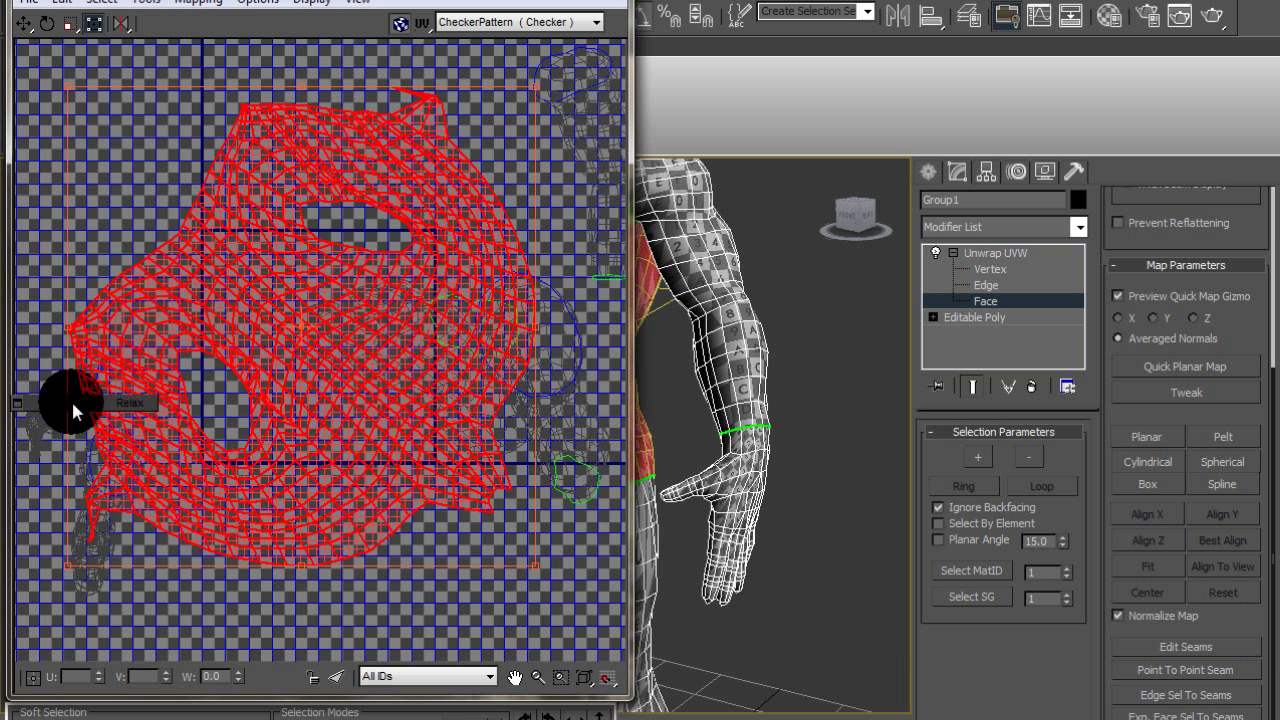
# Step: Relax the torso UVs with the Relax Tool set to Relax By Face Angles
pyautogui.click(71, 399)
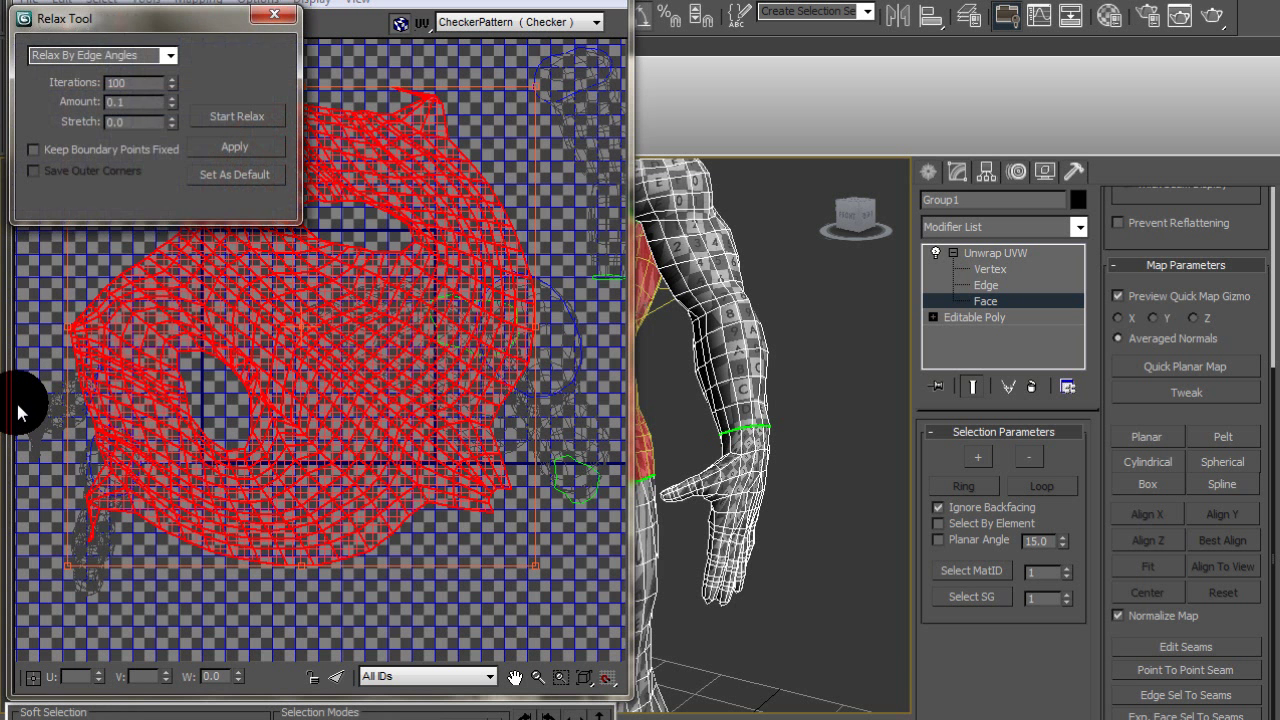
pyautogui.click(170, 56)
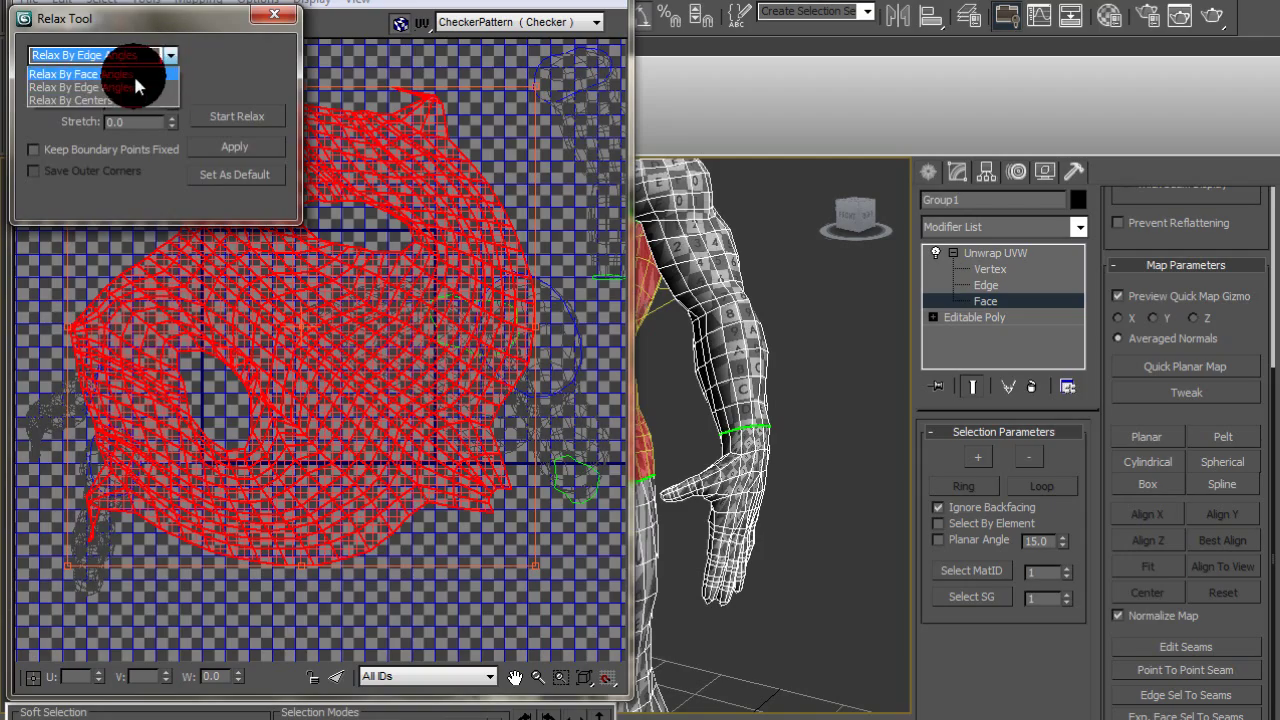
pyautogui.click(133, 73)
pyautogui.click(255, 117)
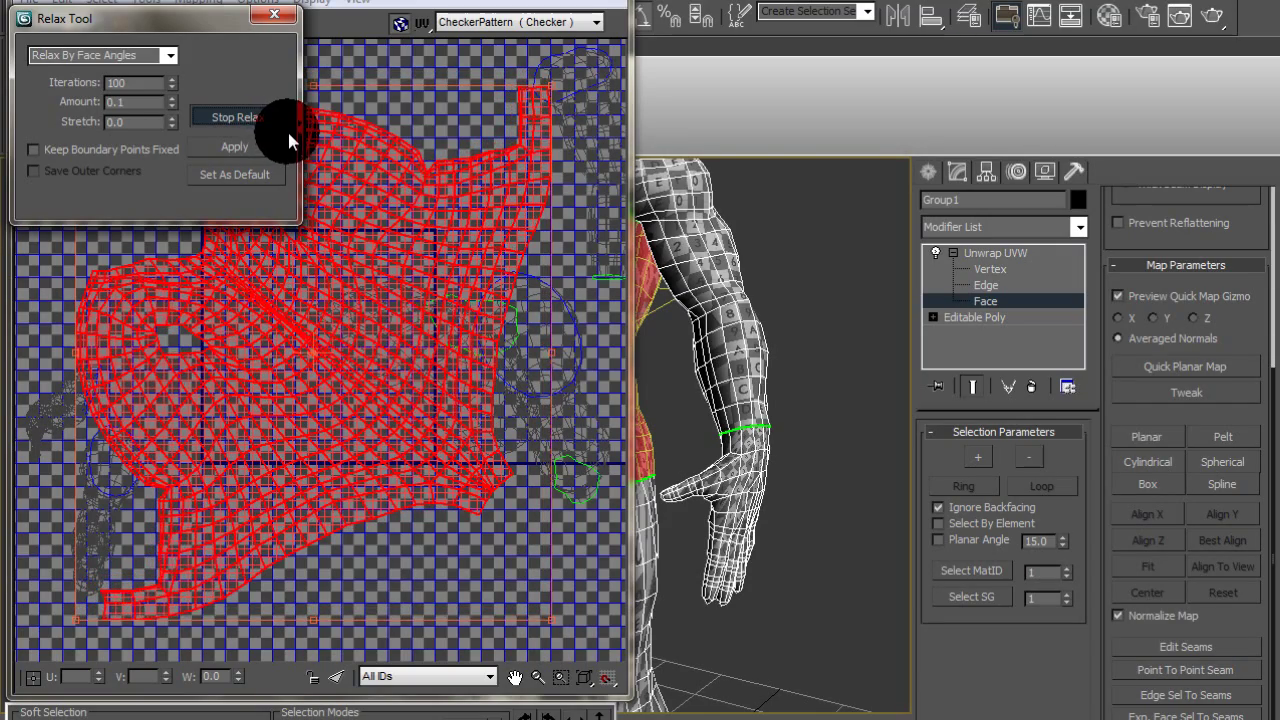
pyautogui.moveTo(280, 30); pyautogui.dragTo(806, 194)
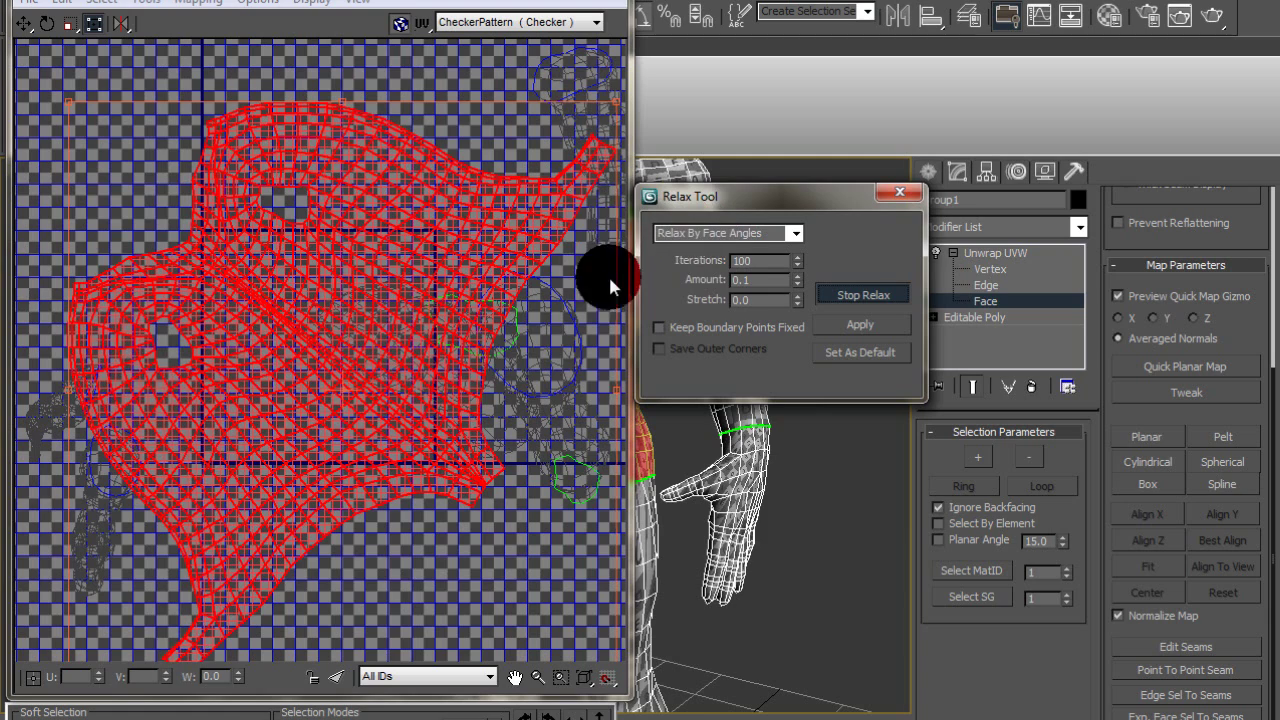
pyautogui.click(864, 295)
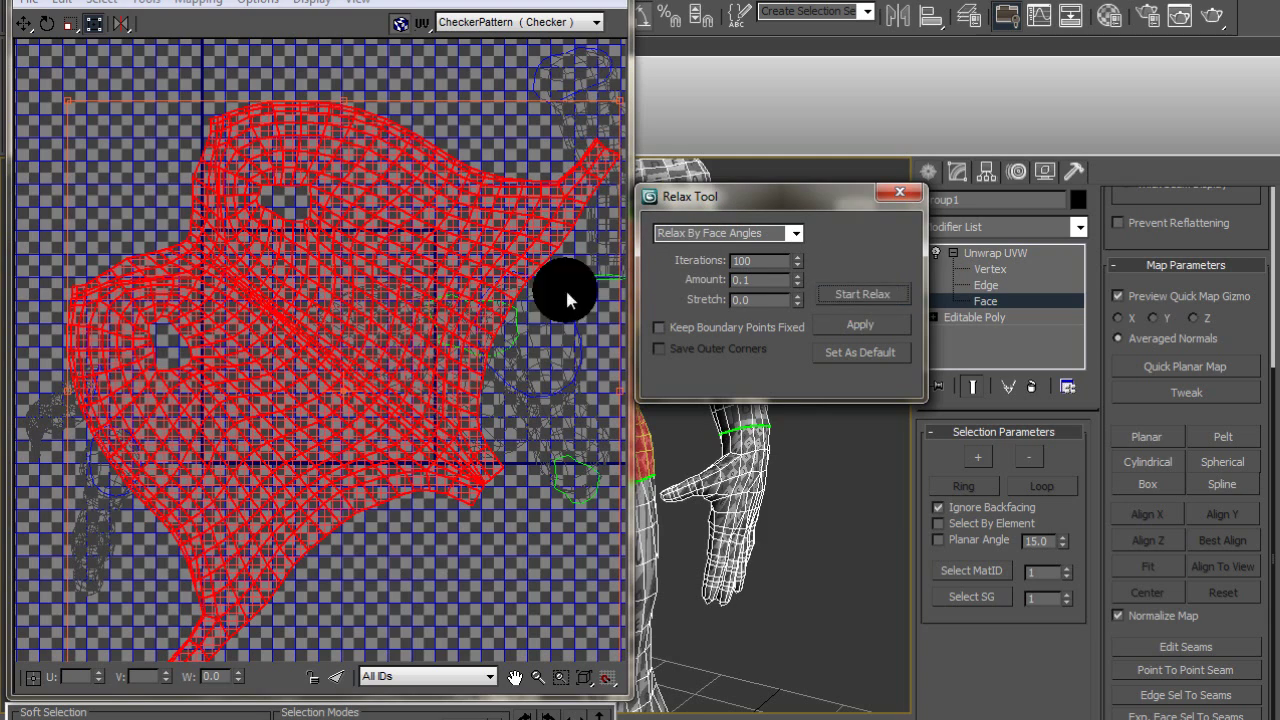
# Step: Switch the relax method to Relax By Edge Angles and relax the torso UVs again
pyautogui.click(825, 290)
pyautogui.click(795, 233)
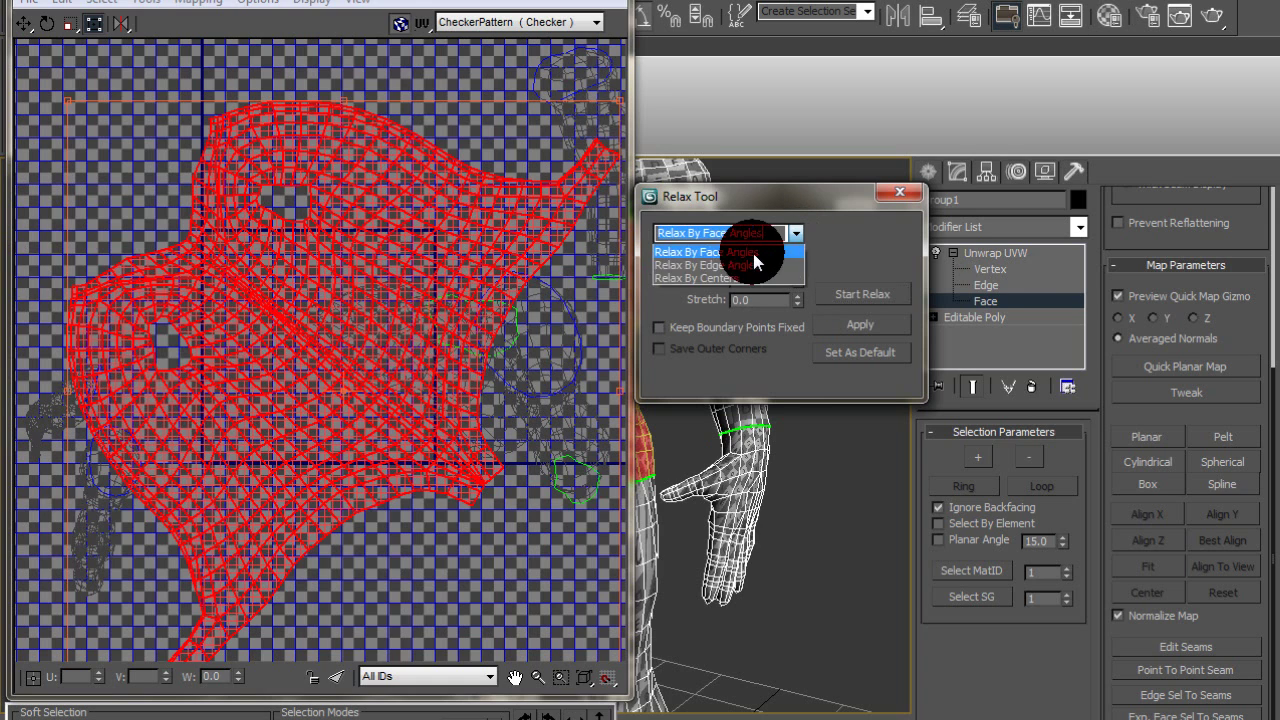
pyautogui.click(752, 249)
pyautogui.click(857, 295)
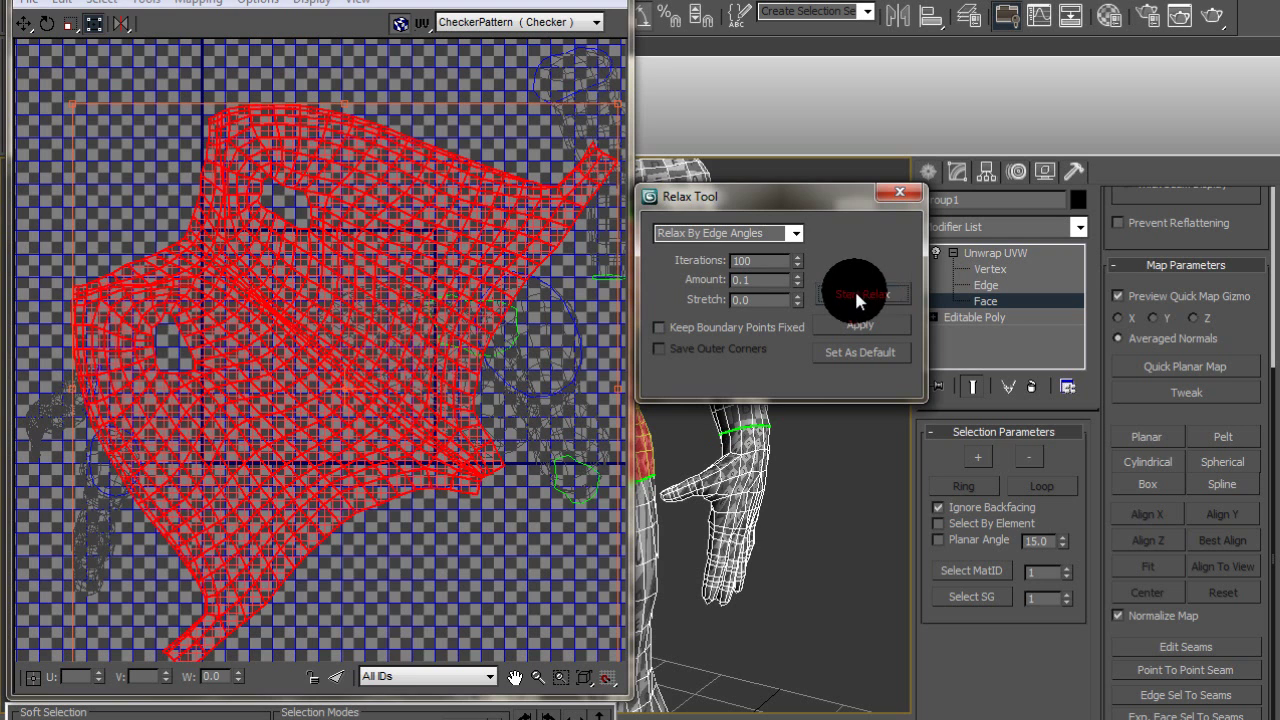
# Step: Finish the Relax By Edge Angles pass and rotate the torso UV shell until it stands upright
pyautogui.click(836, 295)
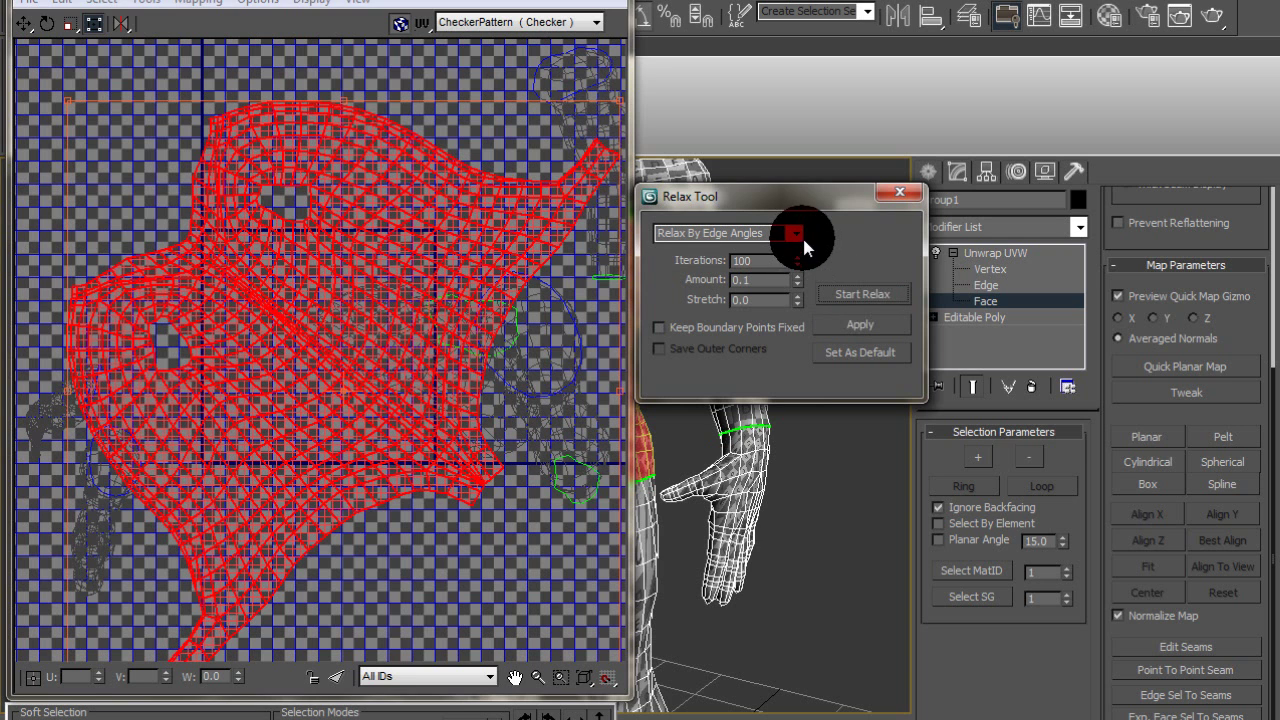
pyautogui.click(908, 197)
pyautogui.click(47, 22)
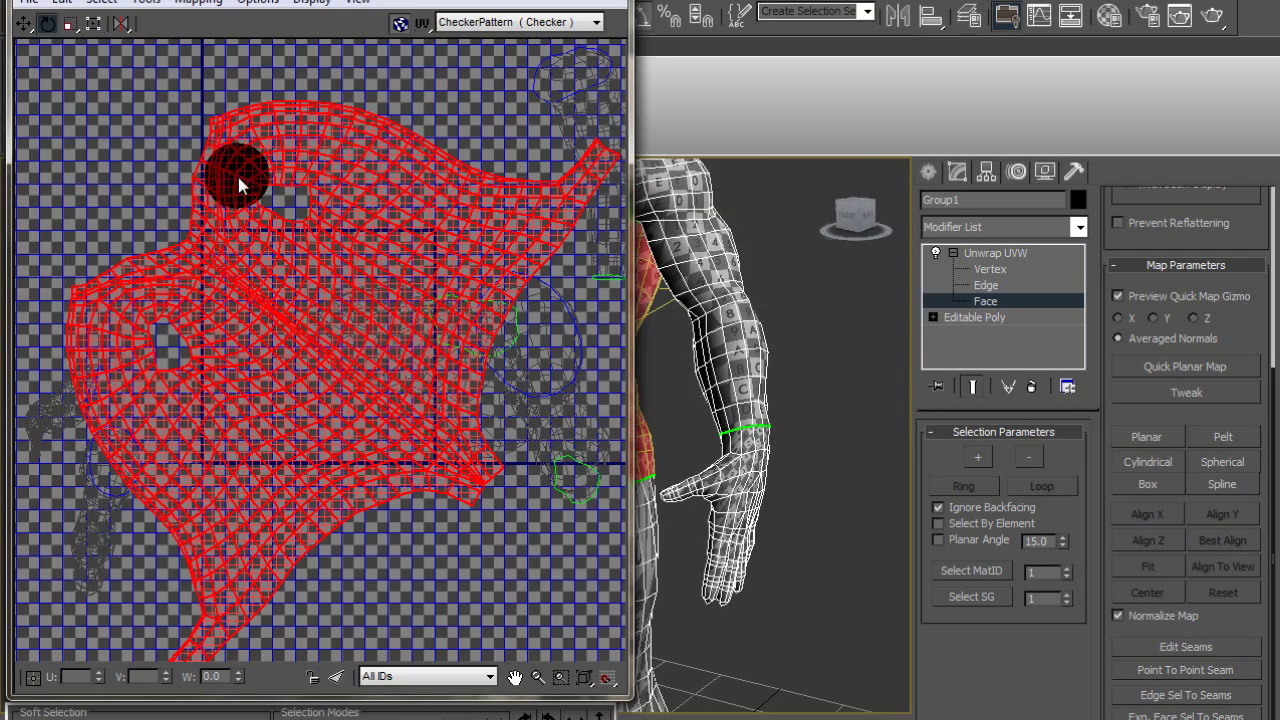
pyautogui.moveTo(238, 177); pyautogui.dragTo(463, 83)
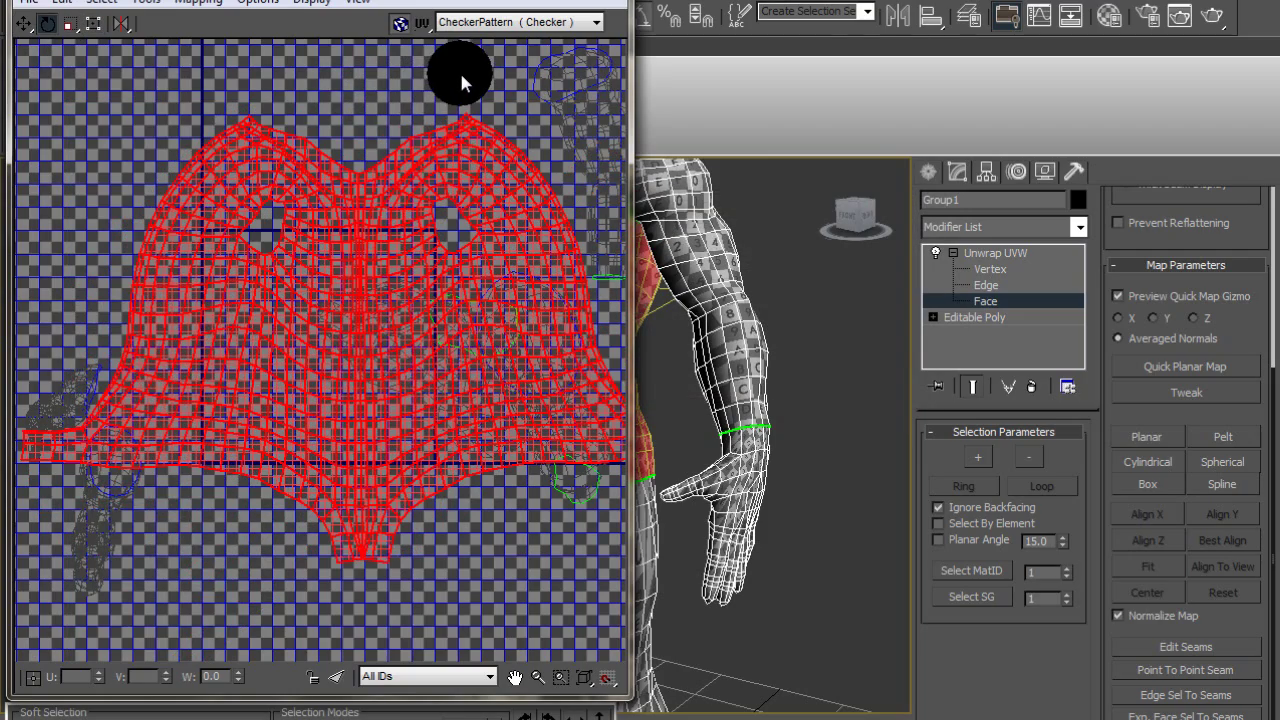
# Step: Move the torso UV shell up, clear of the UV square, and deselect it
pyautogui.moveTo(377, 248); pyautogui.dragTo(397, 406, button='middle')
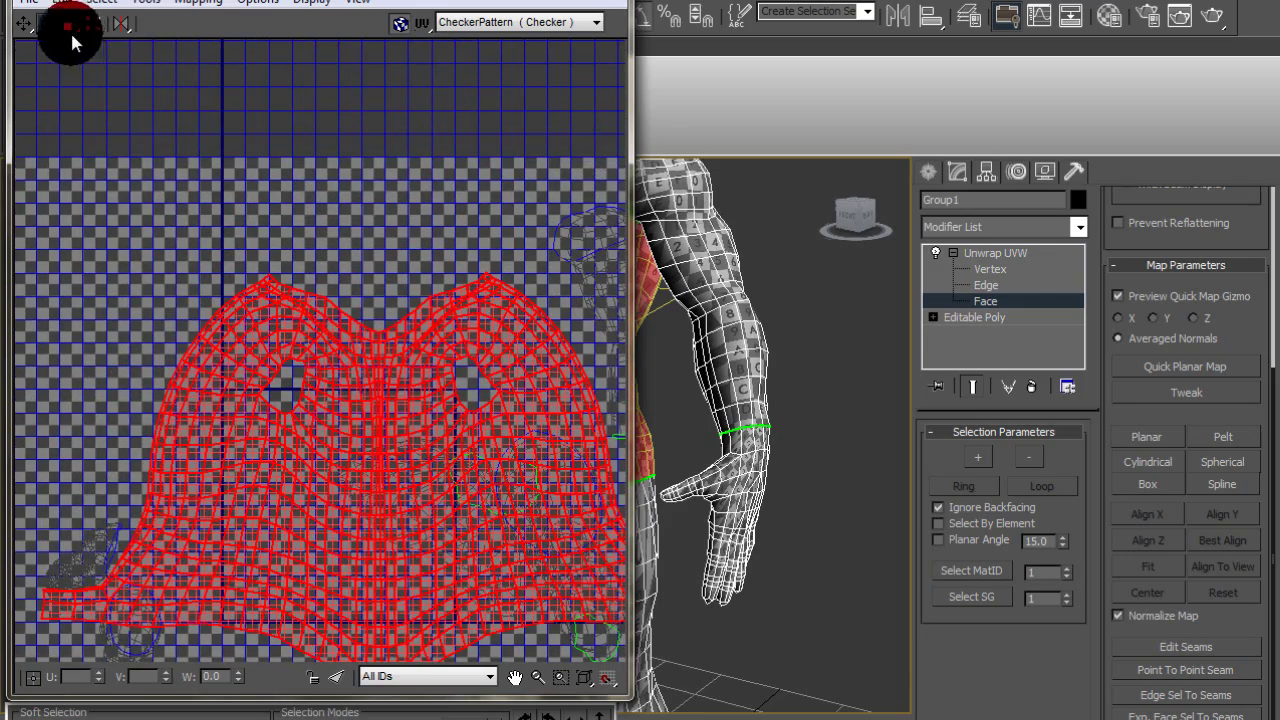
pyautogui.click(23, 24)
pyautogui.moveTo(342, 340); pyautogui.dragTo(367, 230)
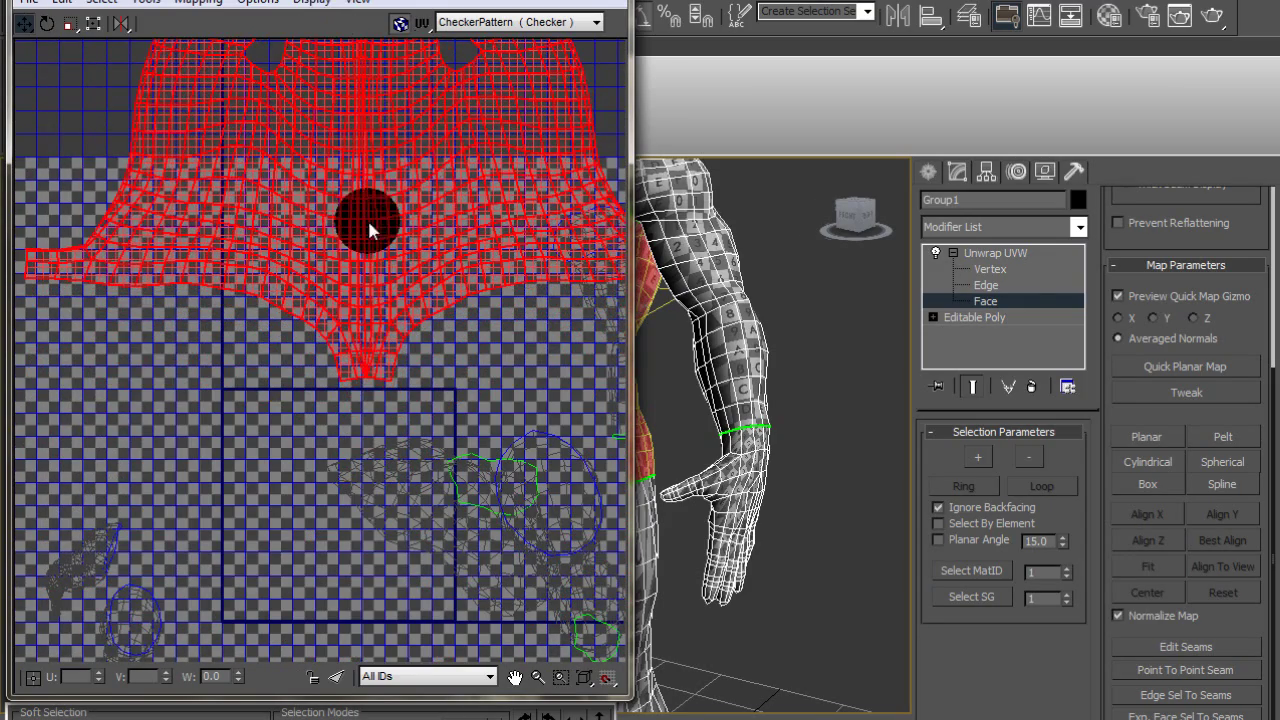
pyautogui.moveTo(351, 249); pyautogui.dragTo(315, 375, button='middle')
pyautogui.click(176, 454)
# Step: In Edge mode, select the vertical center edge loop running down the front of the torso
pyautogui.keyDown('alt'); pyautogui.moveTo(687, 357); pyautogui.dragTo(867, 366, button='middle'); pyautogui.keyUp('alt')
pyautogui.keyDown('alt'); pyautogui.moveTo(732, 326); pyautogui.dragTo(1007, 298, button='middle'); pyautogui.keyUp('alt')
pyautogui.click(1006, 290)
pyautogui.keyDown('alt'); pyautogui.moveTo(766, 409); pyautogui.dragTo(566, 423, button='middle'); pyautogui.keyUp('alt')
pyautogui.click(765, 250)
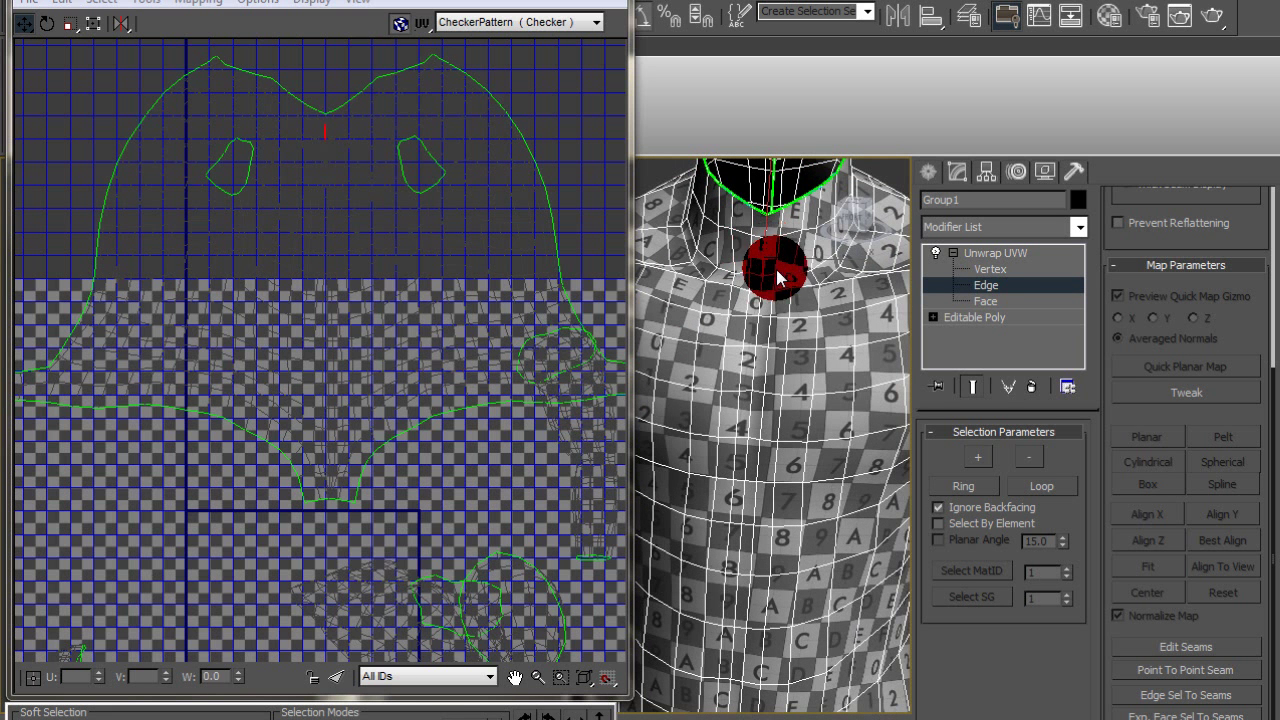
pyautogui.click(1041, 486)
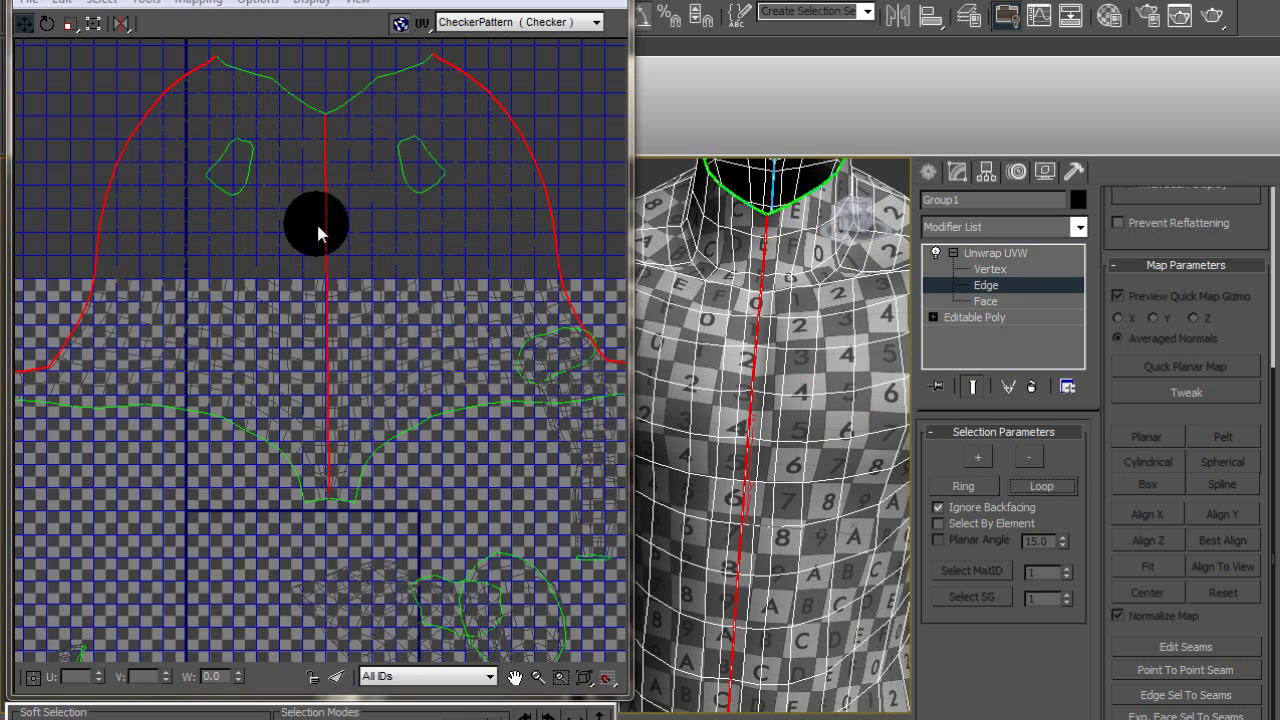
# Step: Turn off Select Element and deselect the outer boundary edges of the torso shell, keeping only the front center line selected
pyautogui.moveTo(316, 221); pyautogui.dragTo(255, 158, button='middle')
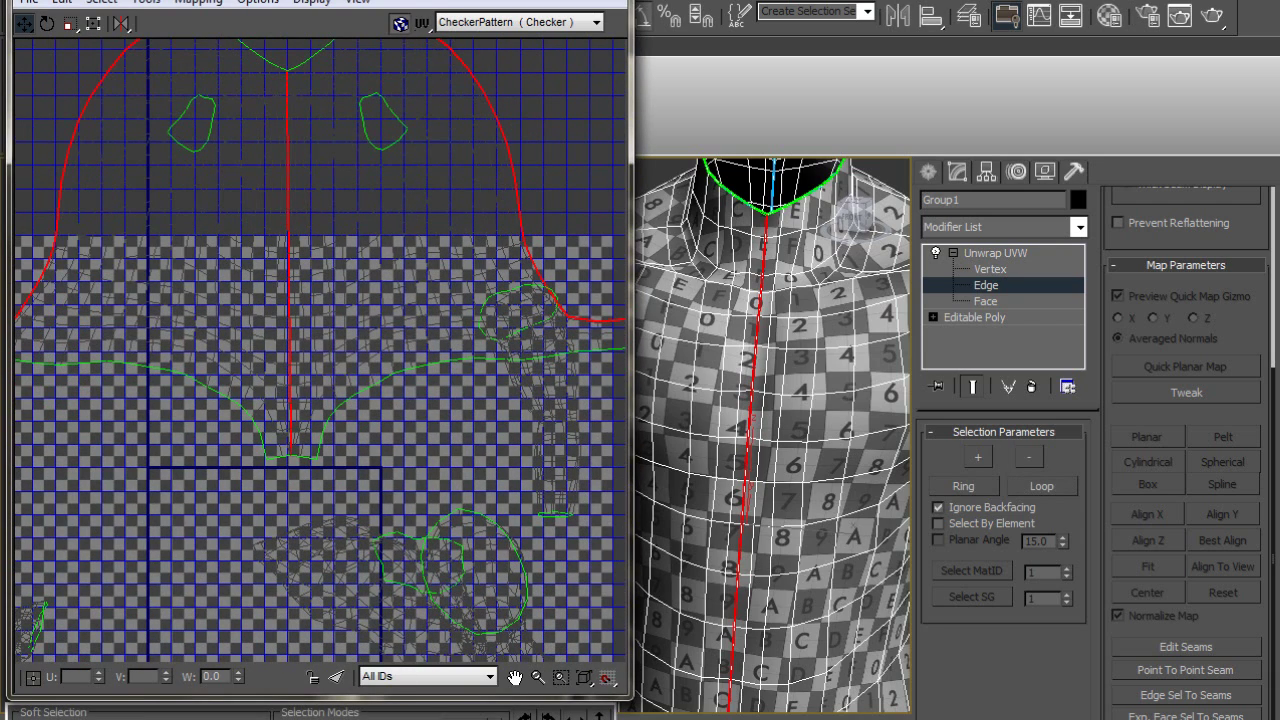
pyautogui.moveTo(587, 697); pyautogui.dragTo(587, 628)
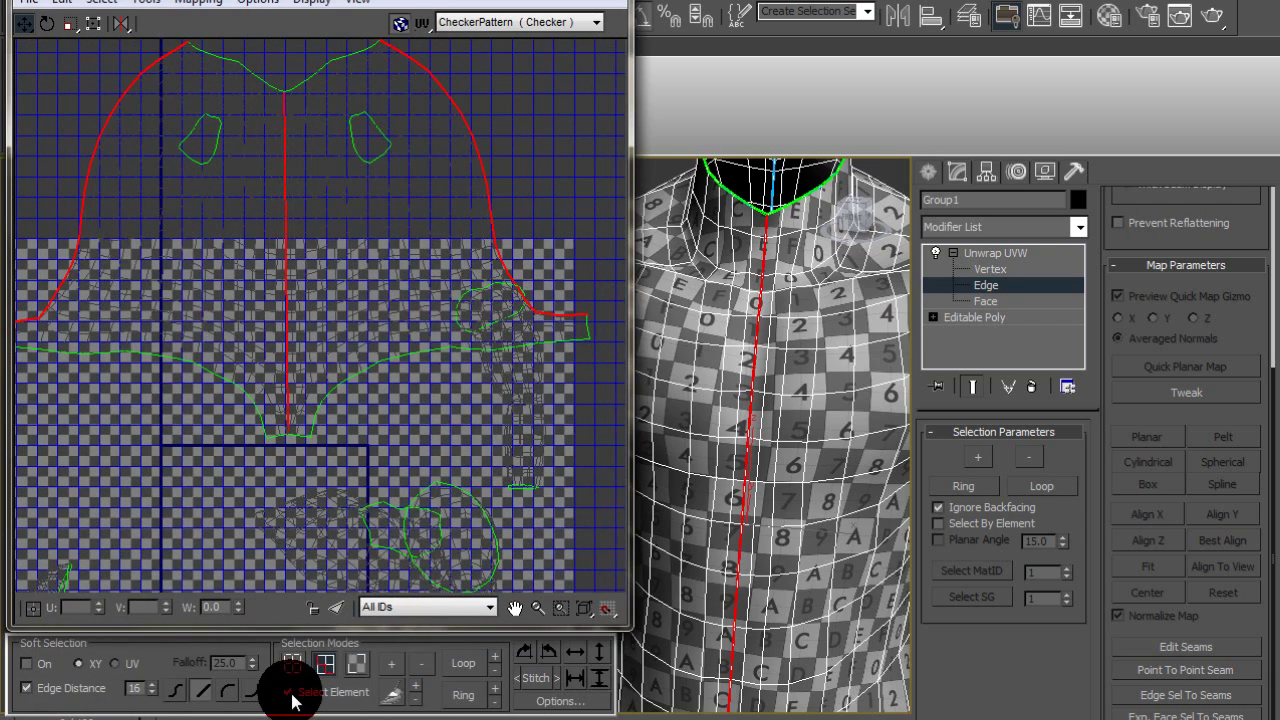
pyautogui.moveTo(476, 296); pyautogui.dragTo(303, 388, button='middle')
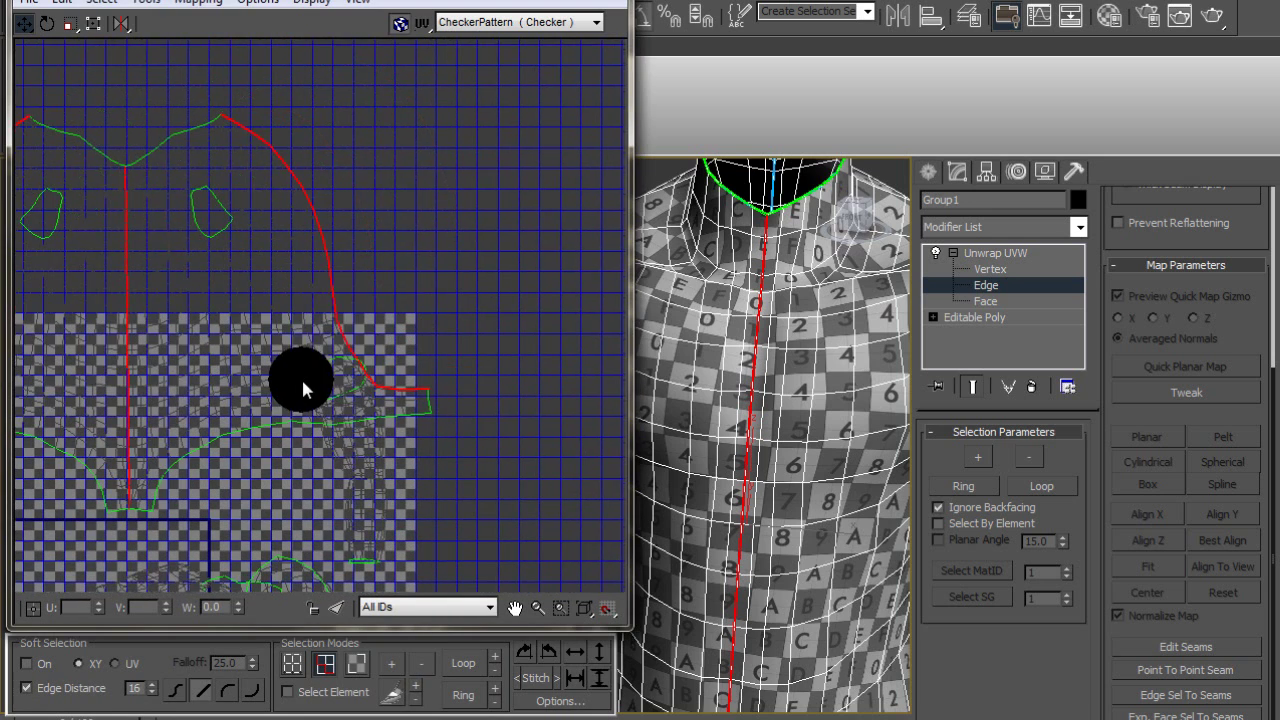
pyautogui.keyDown('alt'); pyautogui.moveTo(490, 397); pyautogui.dragTo(546, 462); pyautogui.keyUp('alt')
pyautogui.moveTo(154, 338); pyautogui.dragTo(426, 362, button='middle')
pyautogui.keyDown('alt'); pyautogui.moveTo(322, 102); pyautogui.dragTo(70, 493); pyautogui.keyUp('alt')
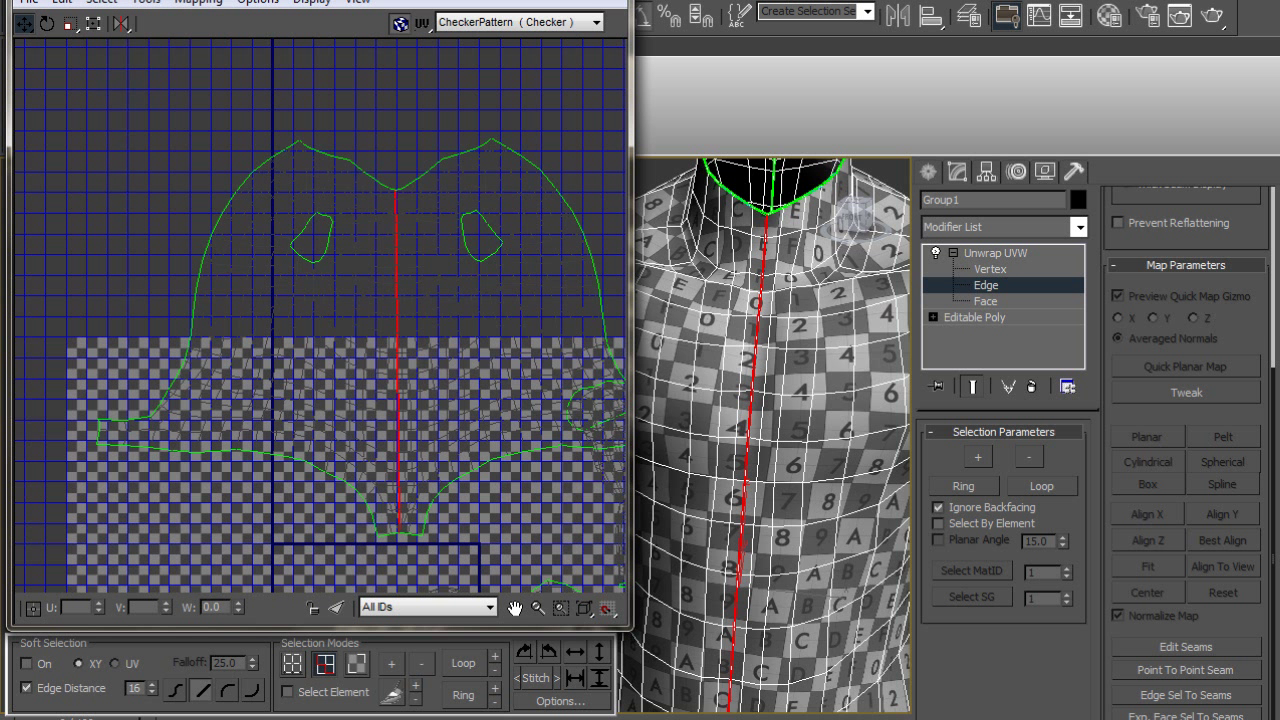
# Step: Break the torso UVs along the selected center edges and turn Select Element back on
pyautogui.click(148, 4)
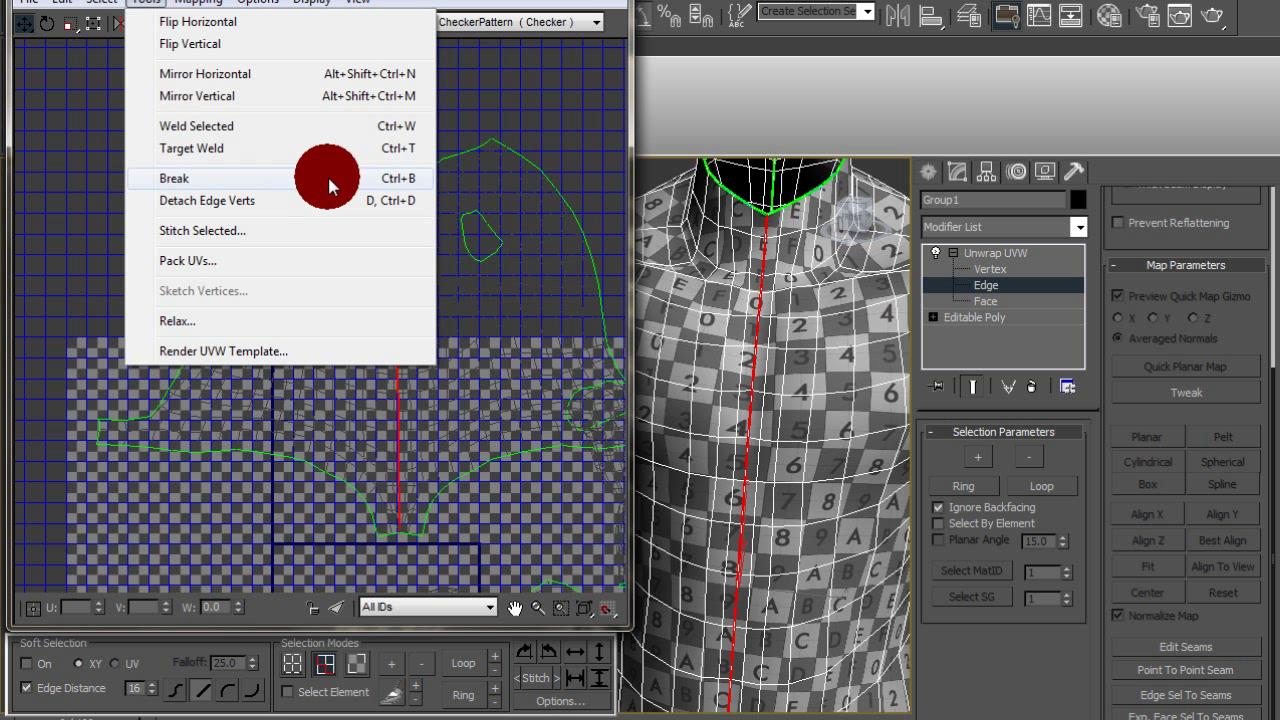
pyautogui.click(362, 176)
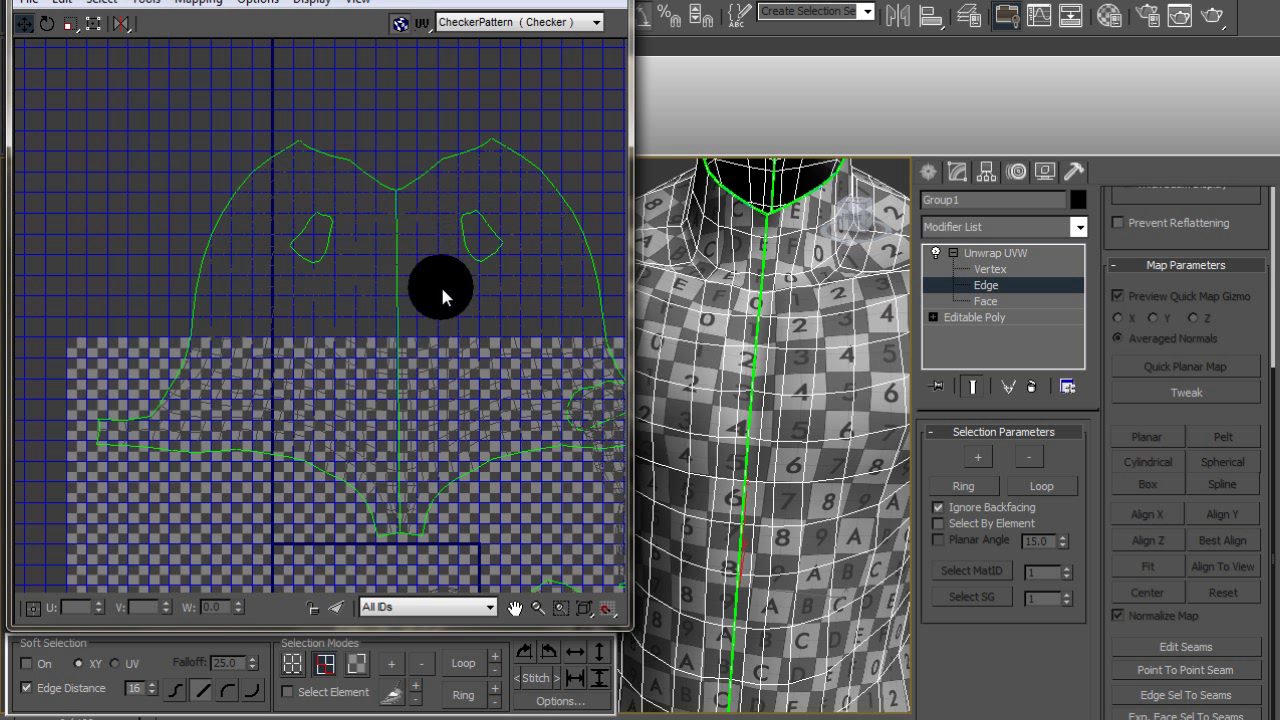
pyautogui.click(314, 698)
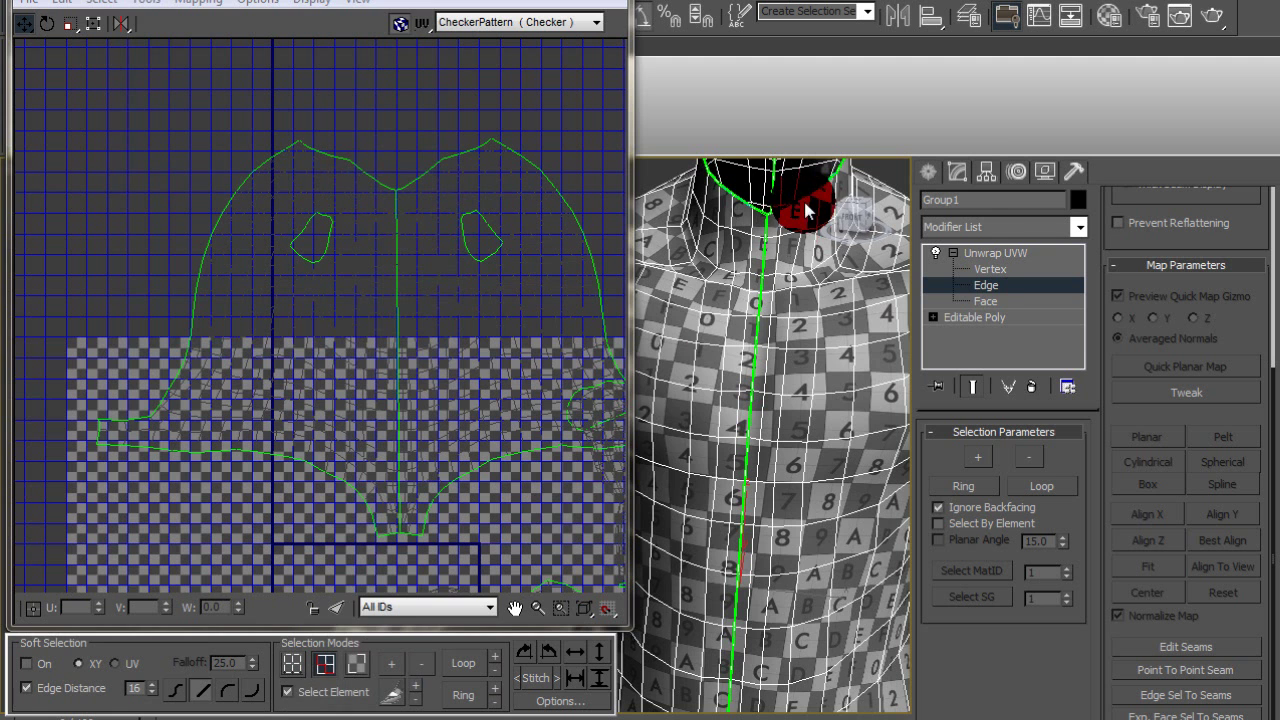
# Step: In Face mode, select one half of the split torso UVs and move it outside the checkered area
pyautogui.click(986, 301)
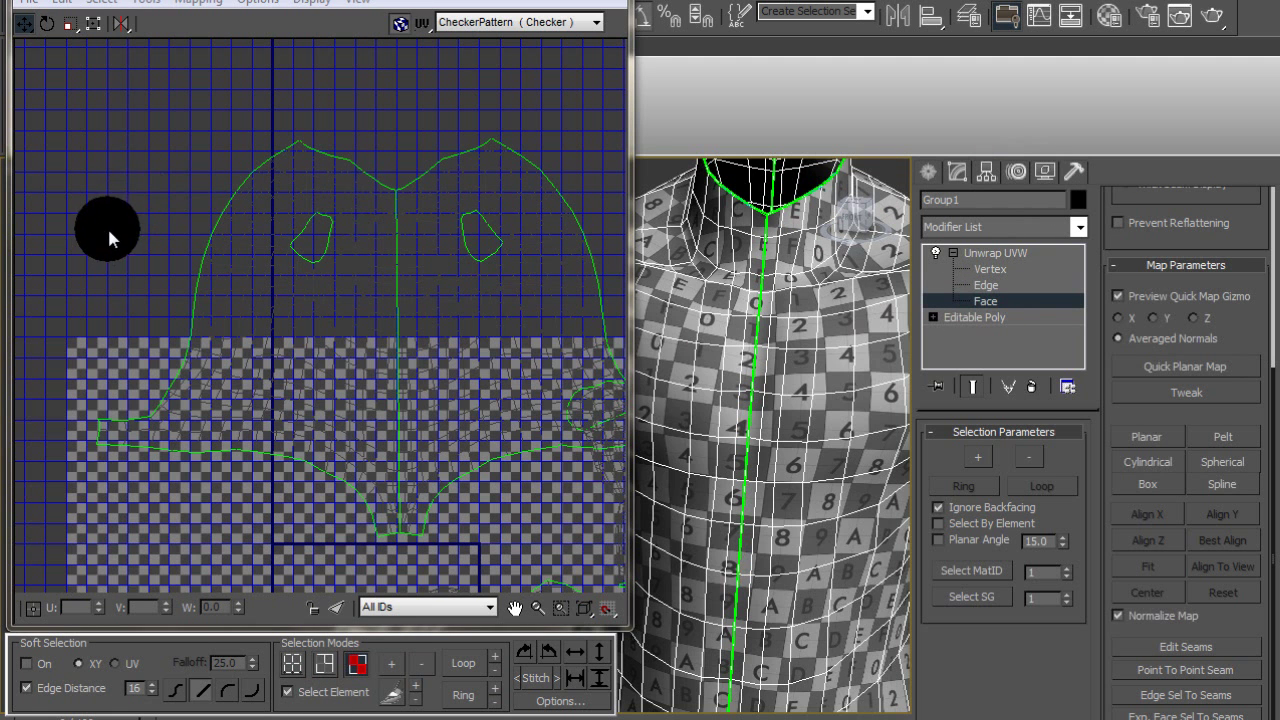
pyautogui.click(297, 289)
pyautogui.moveTo(297, 294); pyautogui.dragTo(410, 267, button='middle')
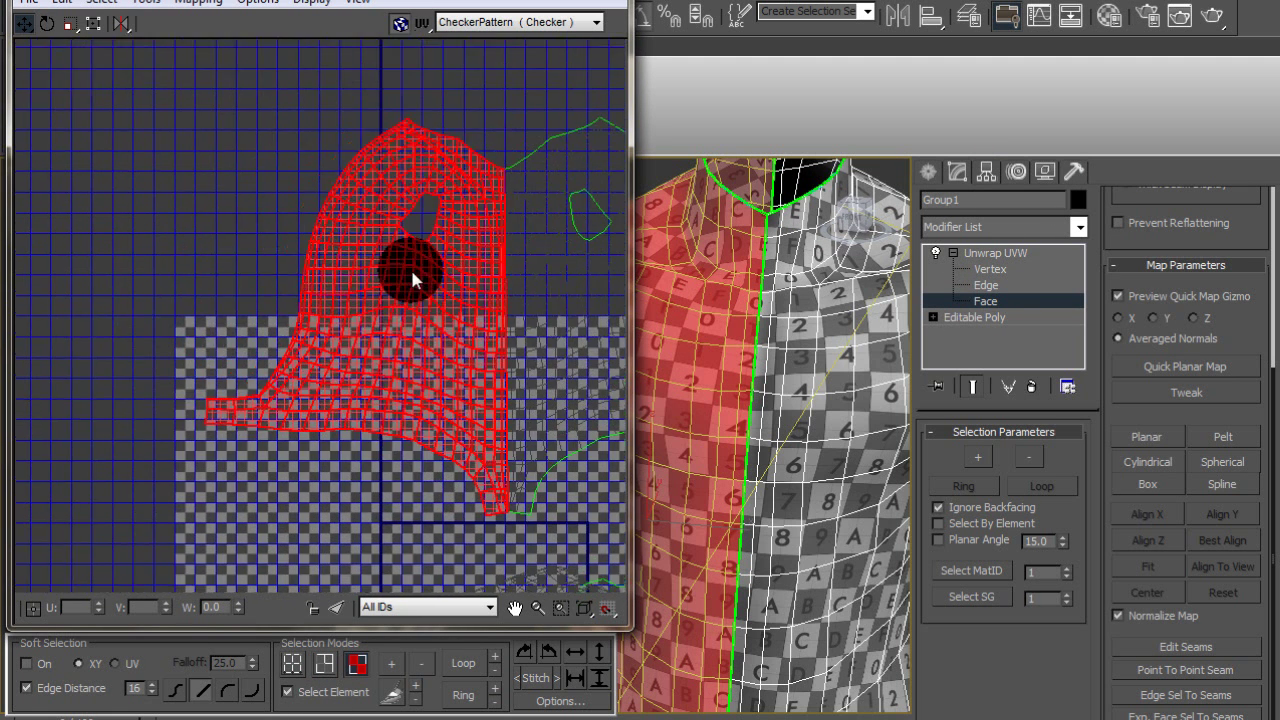
pyautogui.scroll(-2, 412, 272)
pyautogui.moveTo(397, 328); pyautogui.dragTo(107, 298)
pyautogui.moveTo(395, 255); pyautogui.dragTo(493, 107, button='middle')
pyautogui.moveTo(222, 161); pyautogui.dragTo(234, 441)
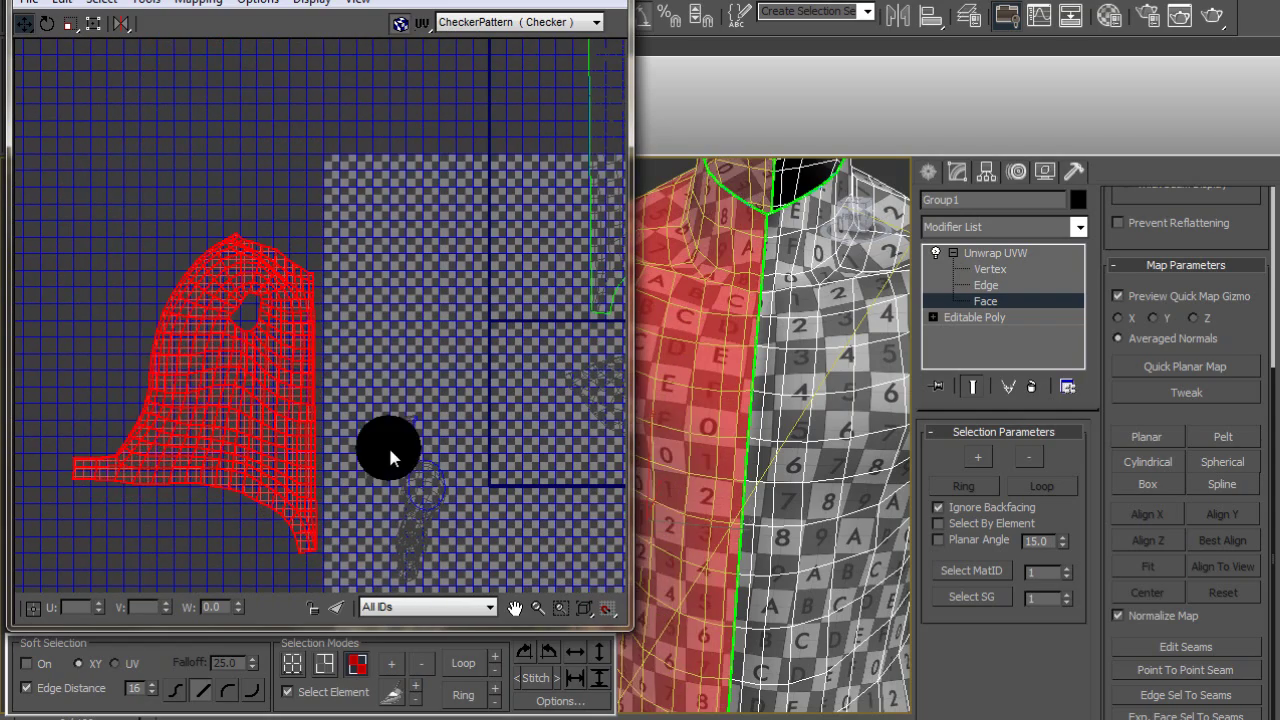
# Step: Move the arm and leg UV shells of the same body side next to the separated torso half and select the arm shell
pyautogui.moveTo(390, 450); pyautogui.dragTo(342, 374)
pyautogui.moveTo(434, 506); pyautogui.dragTo(371, 378)
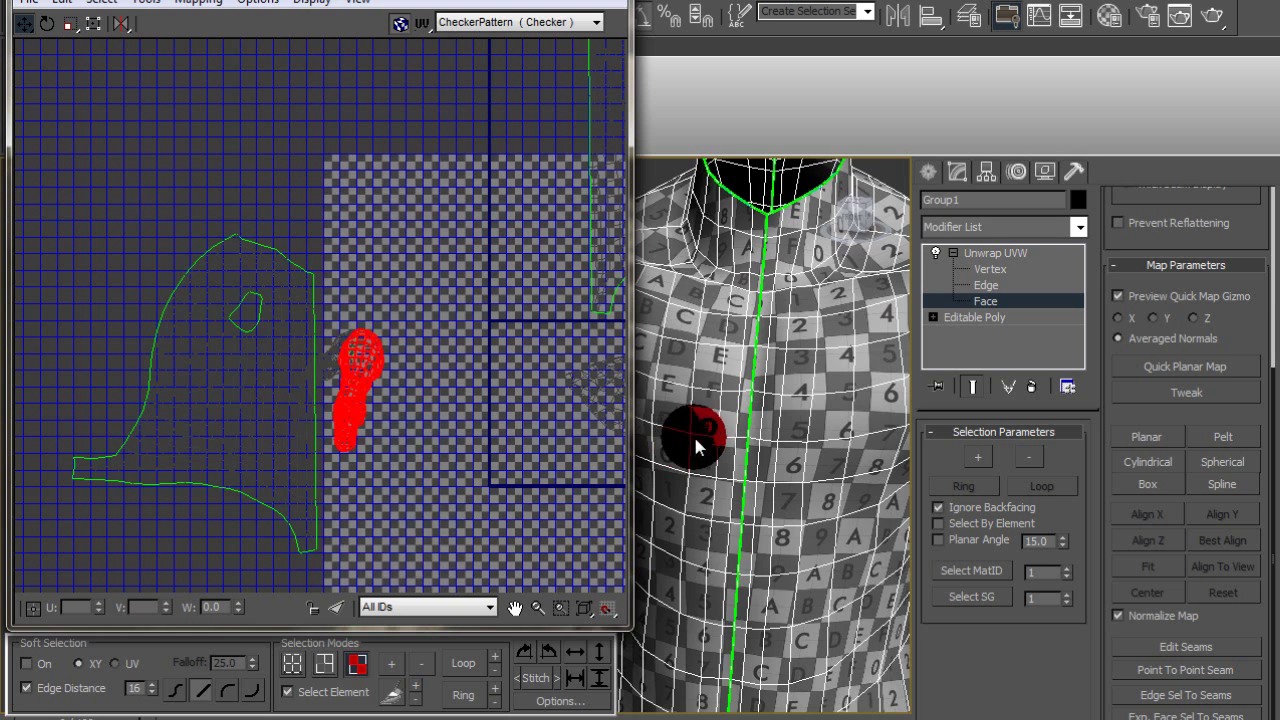
pyautogui.scroll(-3, 946, 388)
pyautogui.scroll(-4, 809, 395)
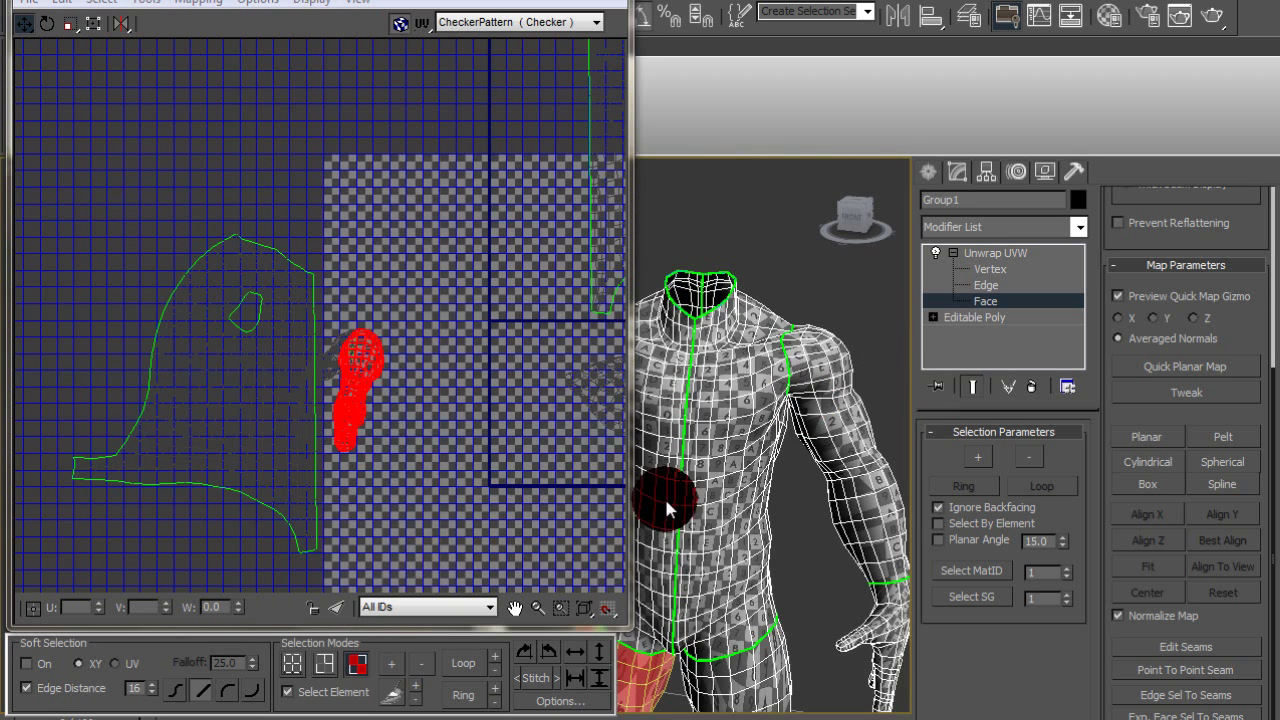
pyautogui.keyDown('alt'); pyautogui.moveTo(664, 496); pyautogui.dragTo(863, 466, button='middle'); pyautogui.keyUp('alt')
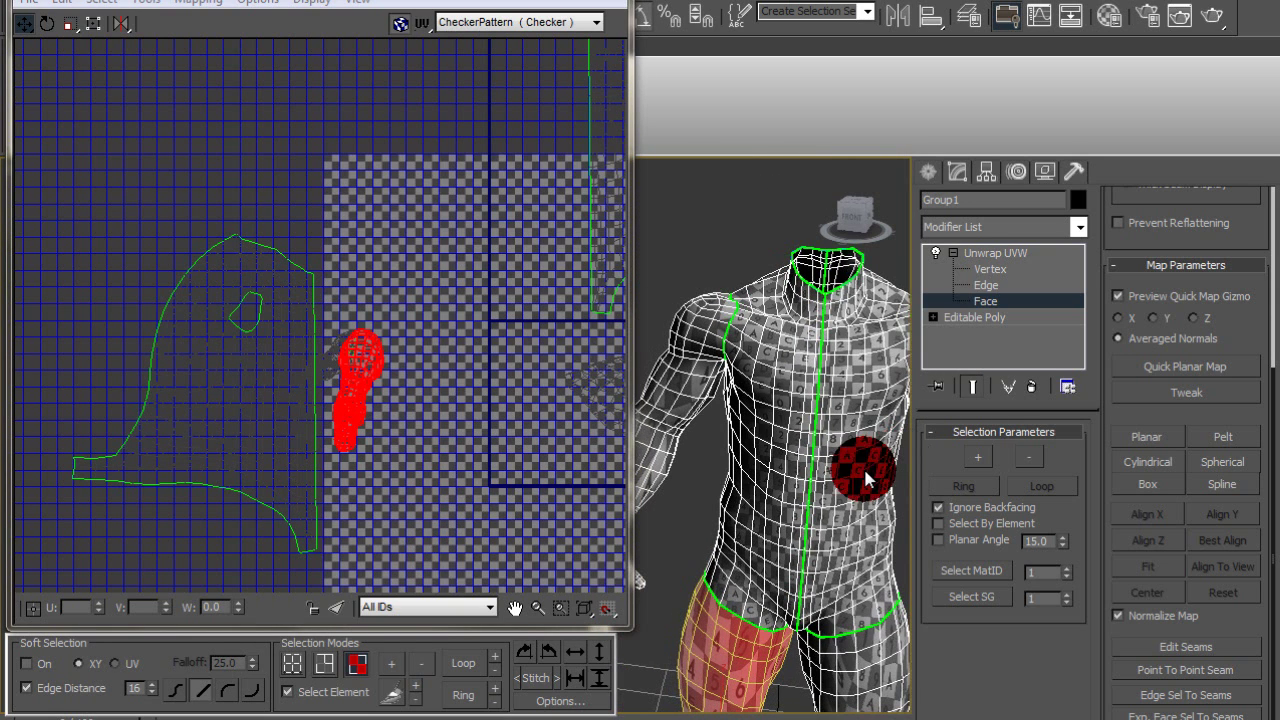
pyautogui.click(330, 363)
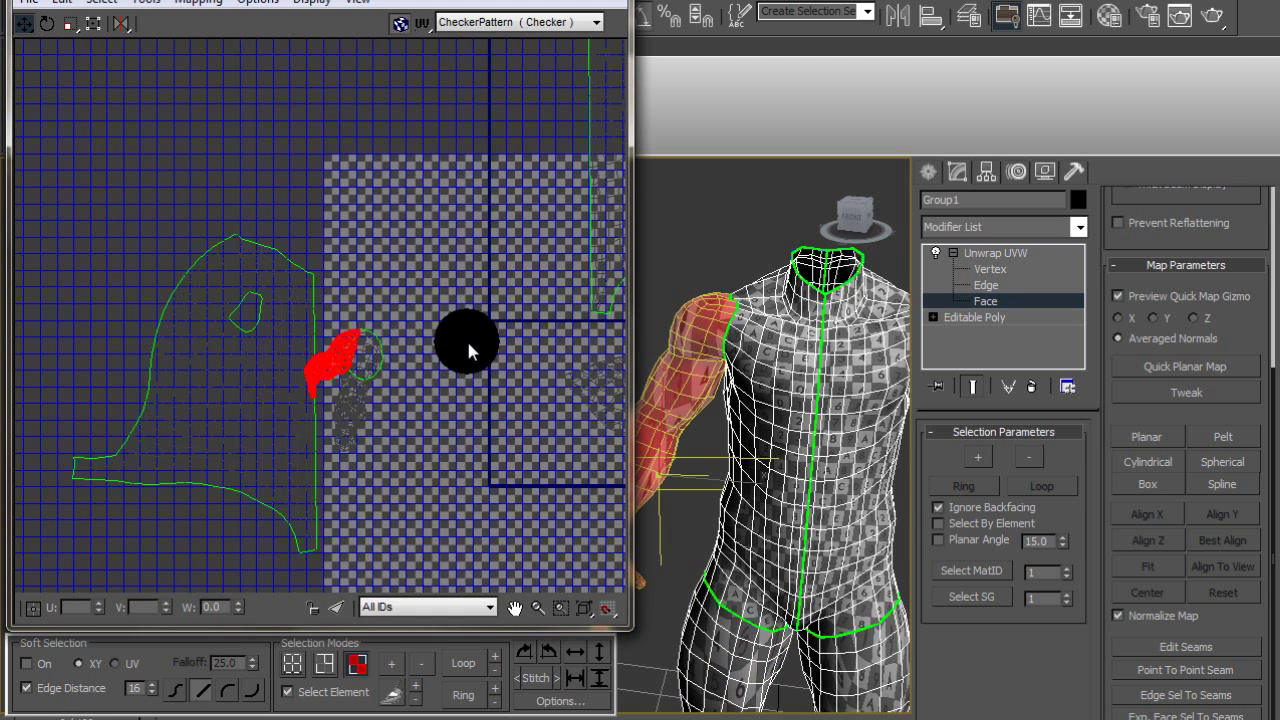
# Step: Move the remaining torso half shell up off the arm and leg shells, and select the hand shell
pyautogui.moveTo(507, 253); pyautogui.dragTo(289, 298, button='middle')
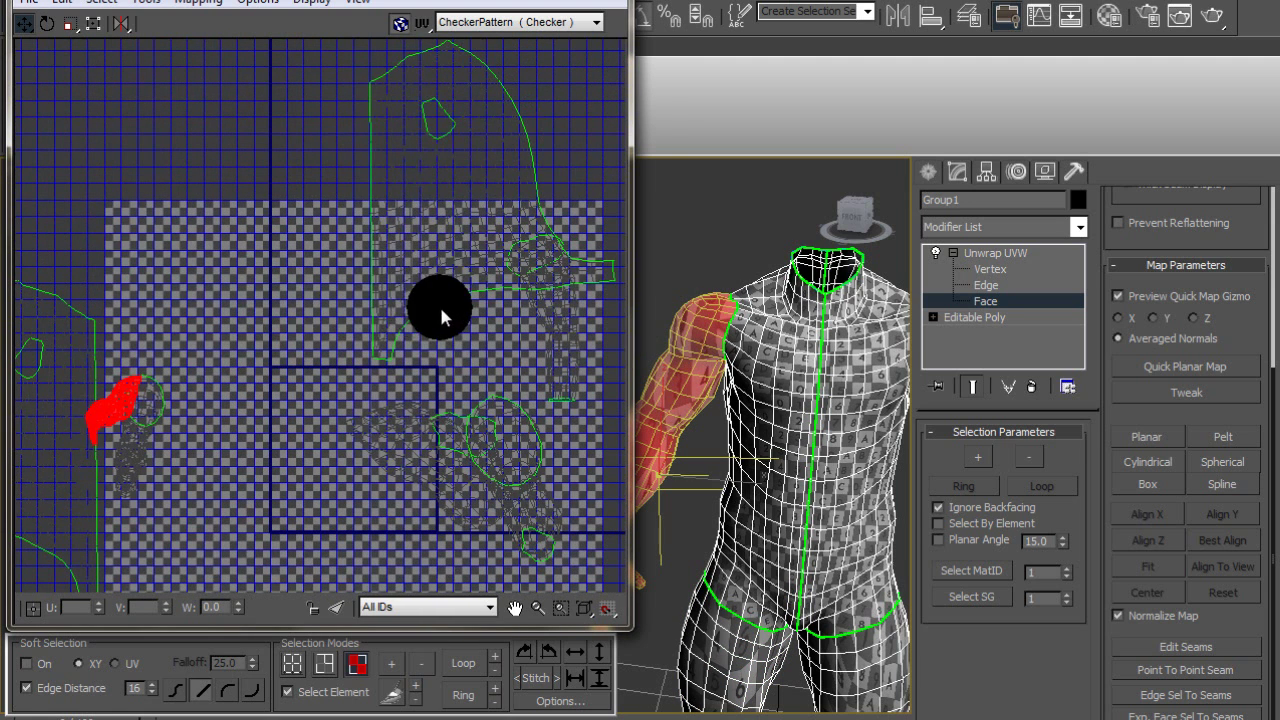
pyautogui.click(416, 152)
pyautogui.moveTo(495, 273); pyautogui.dragTo(325, 246, button='middle')
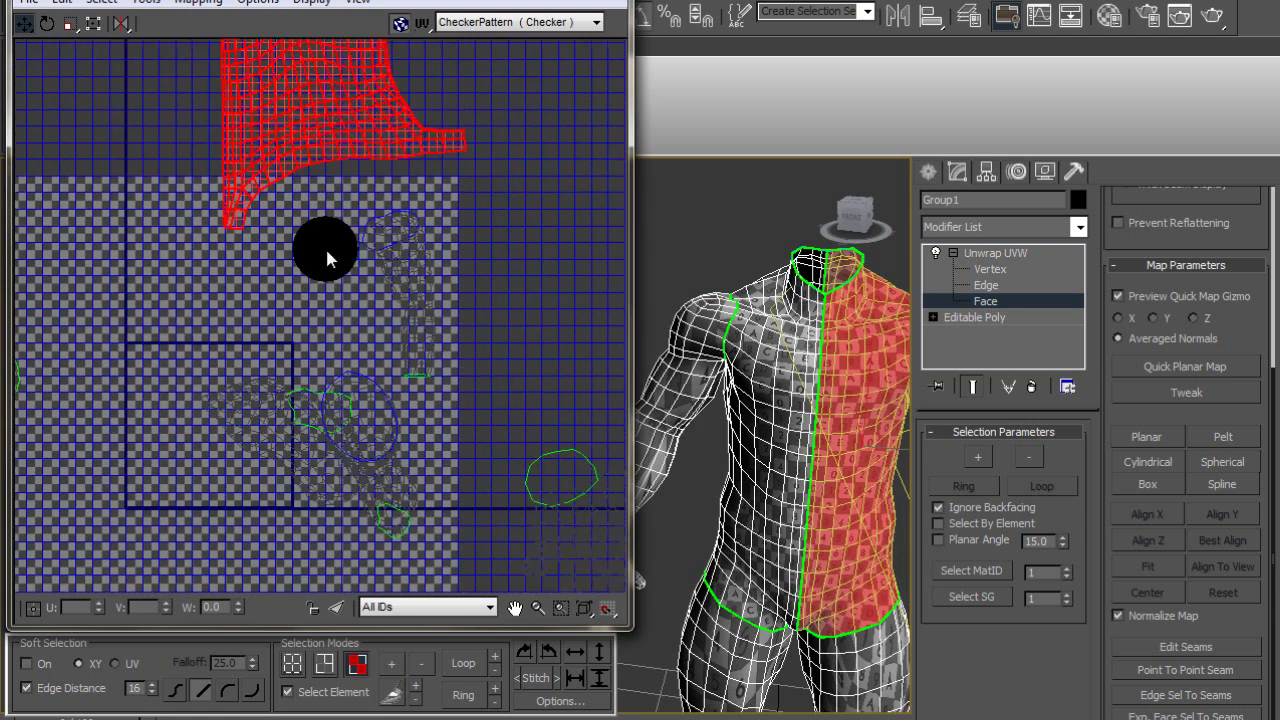
pyautogui.click(569, 480)
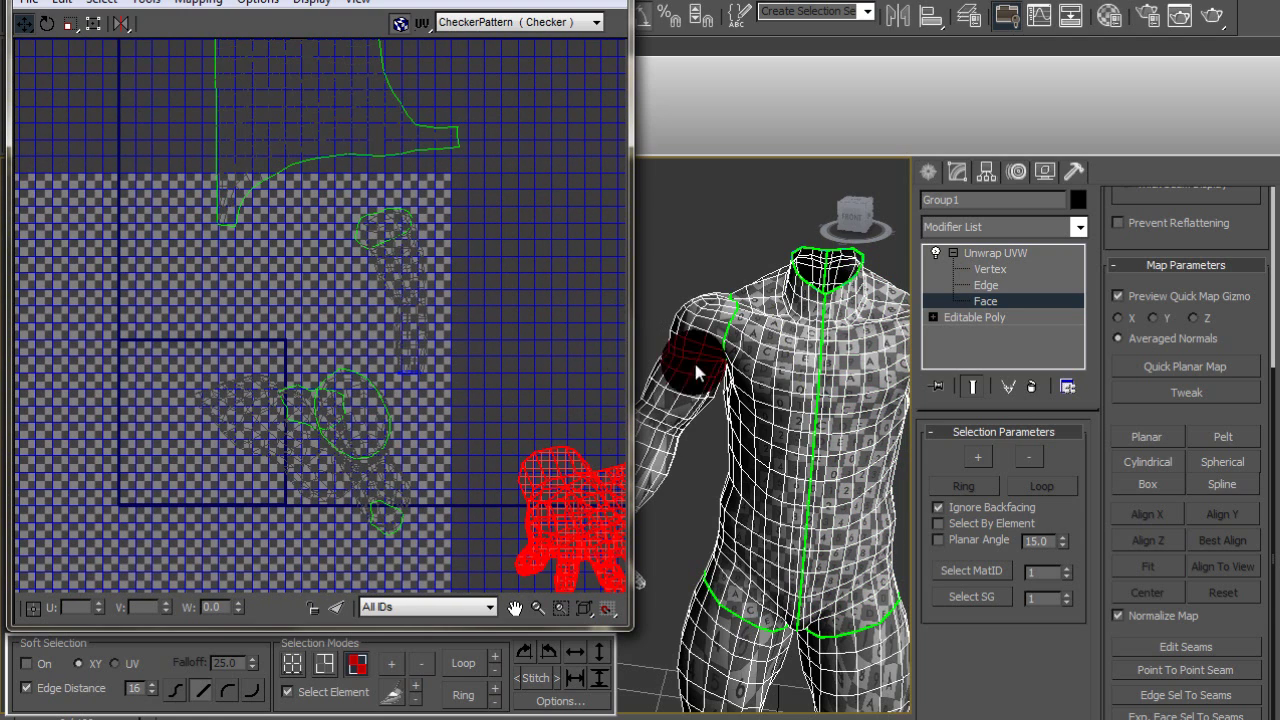
pyautogui.scroll(1, 696, 365)
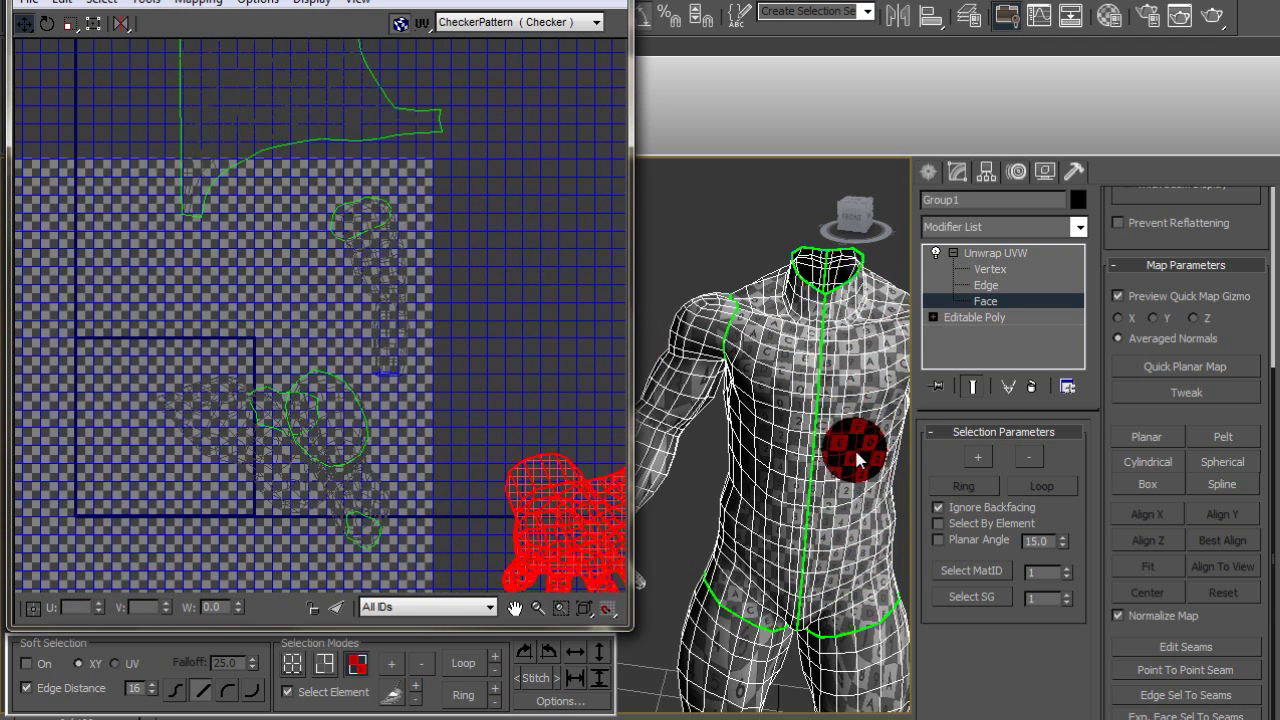
pyautogui.moveTo(855, 448); pyautogui.dragTo(617, 346, button='middle')
pyautogui.keyDown('alt'); pyautogui.moveTo(703, 380); pyautogui.dragTo(743, 417, button='middle'); pyautogui.keyUp('alt')
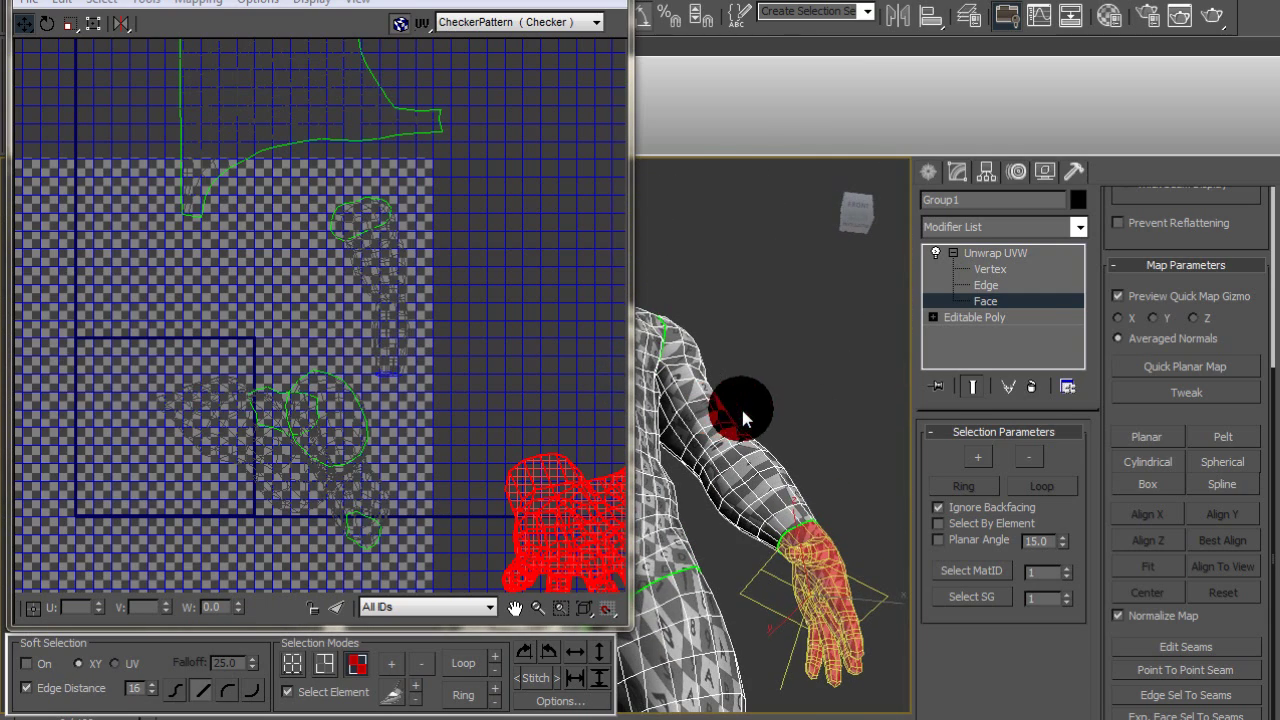
# Step: Turn on Point To Point Seam in Face mode and draw a seam along the inner arm from the armpit to the wrist
pyautogui.click(986, 287)
pyautogui.click(985, 303)
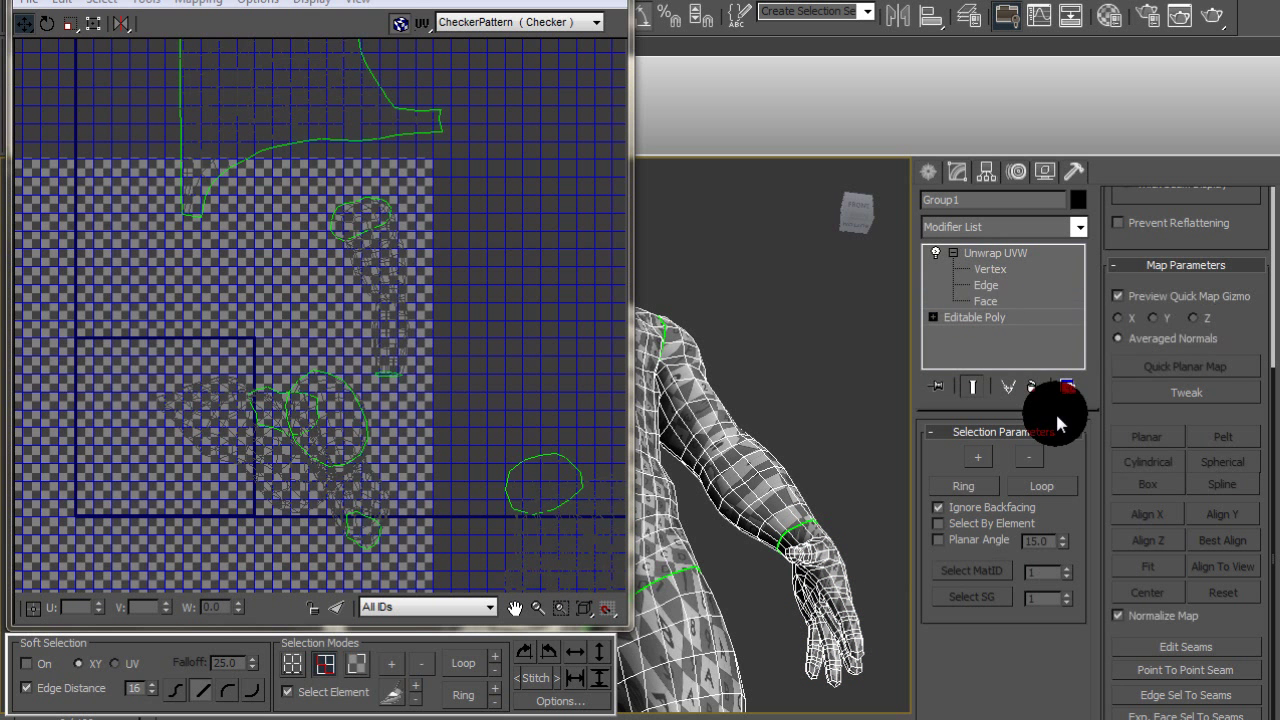
pyautogui.click(1176, 670)
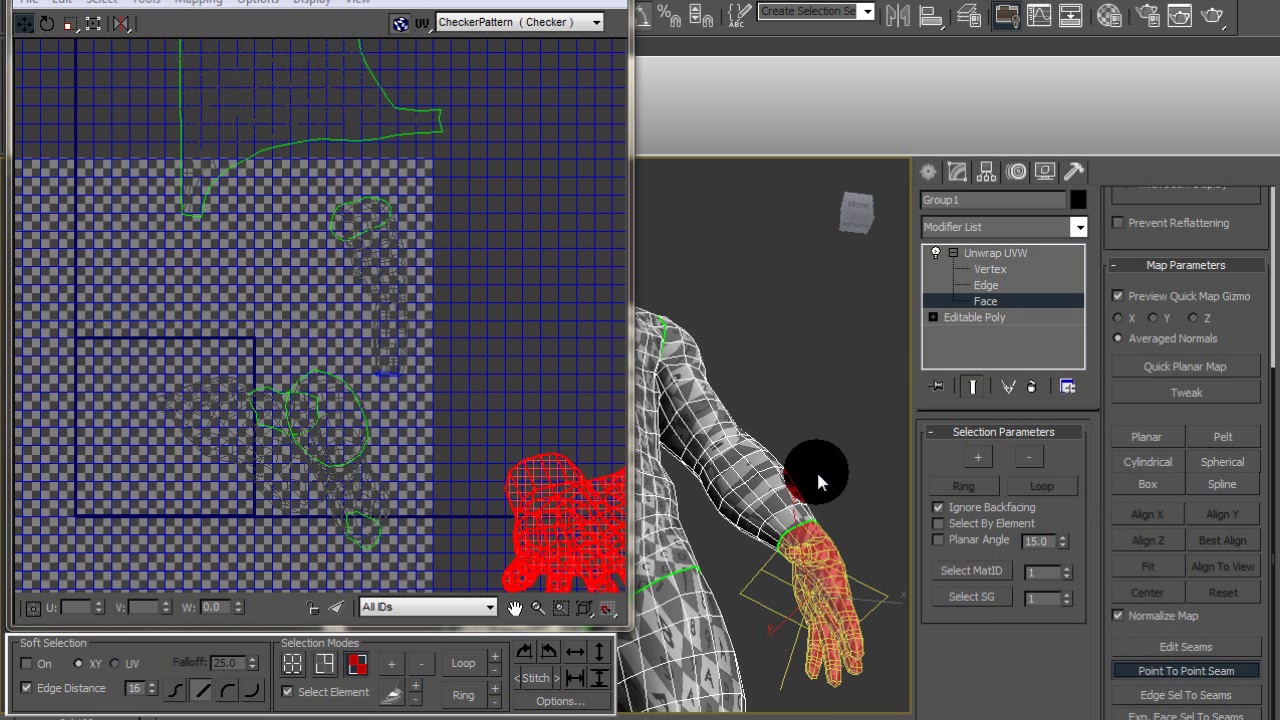
pyautogui.keyDown('alt'); pyautogui.moveTo(736, 379); pyautogui.dragTo(697, 282, button='middle'); pyautogui.keyUp('alt')
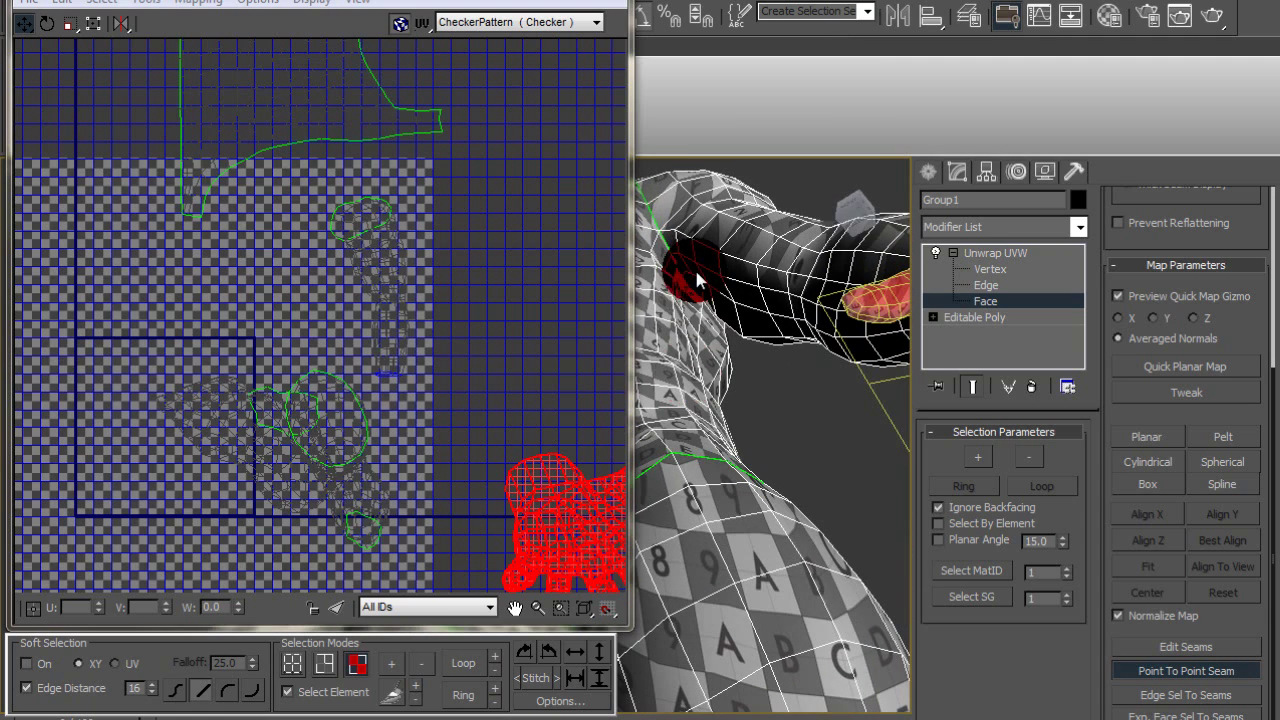
pyautogui.keyDown('alt'); pyautogui.moveTo(744, 333); pyautogui.dragTo(658, 300, button='middle'); pyautogui.keyUp('alt')
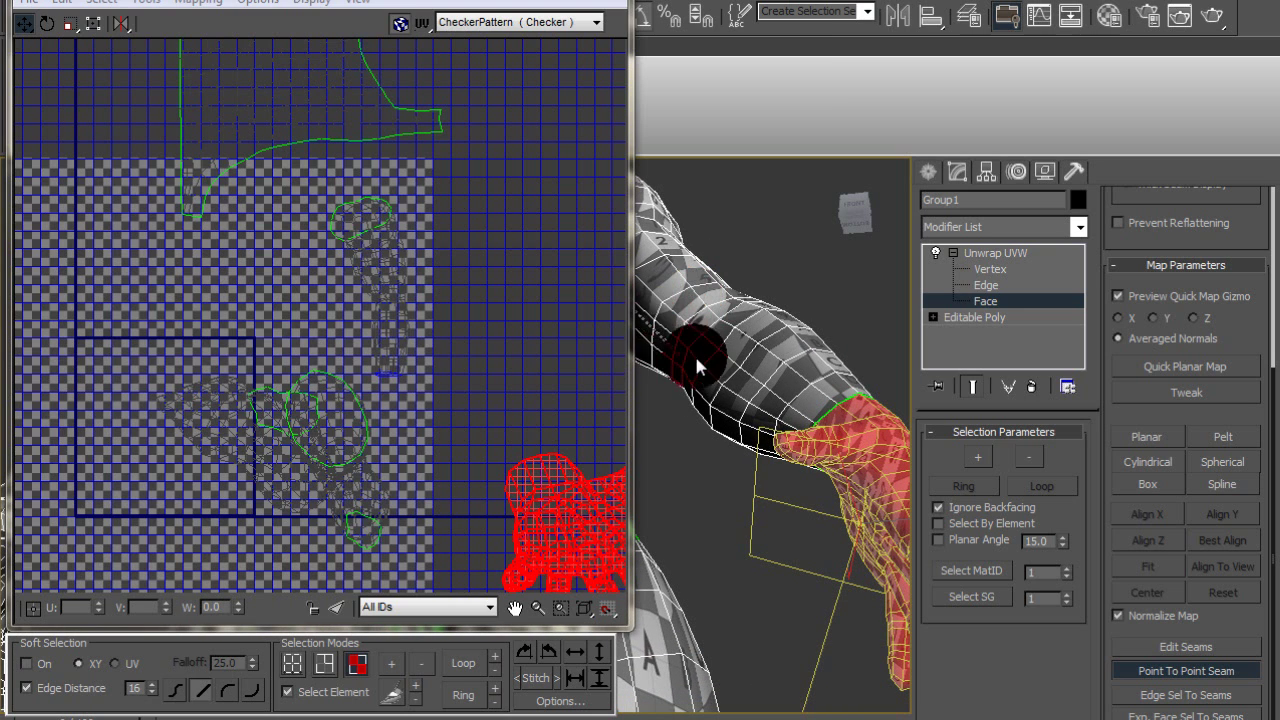
pyautogui.keyDown('alt'); pyautogui.moveTo(696, 360); pyautogui.dragTo(809, 406, button='middle'); pyautogui.keyUp('alt')
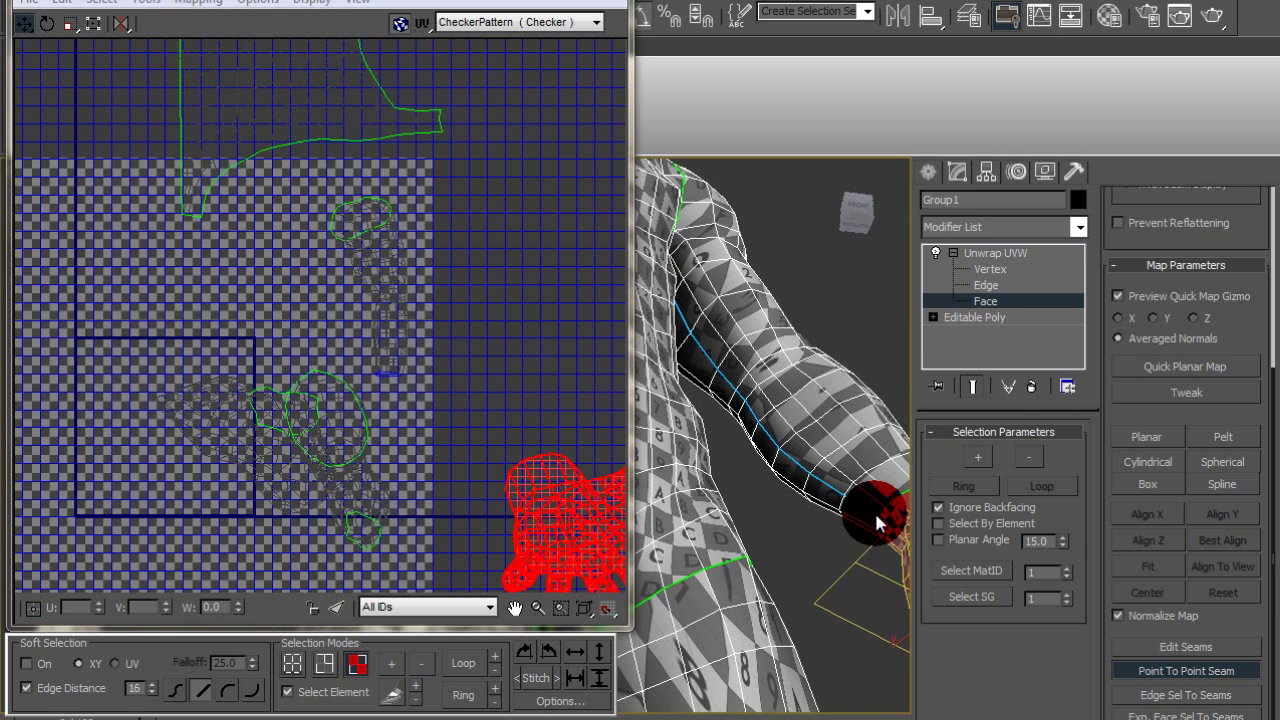
pyautogui.moveTo(817, 473)
pyautogui.keyDown('alt'); pyautogui.mouseDown(button='middle')
pyautogui.moveTo(779, 479)
pyautogui.moveTo(705, 444)
pyautogui.moveTo(816, 491)
pyautogui.mouseUp(button='middle'); pyautogui.keyUp('alt')
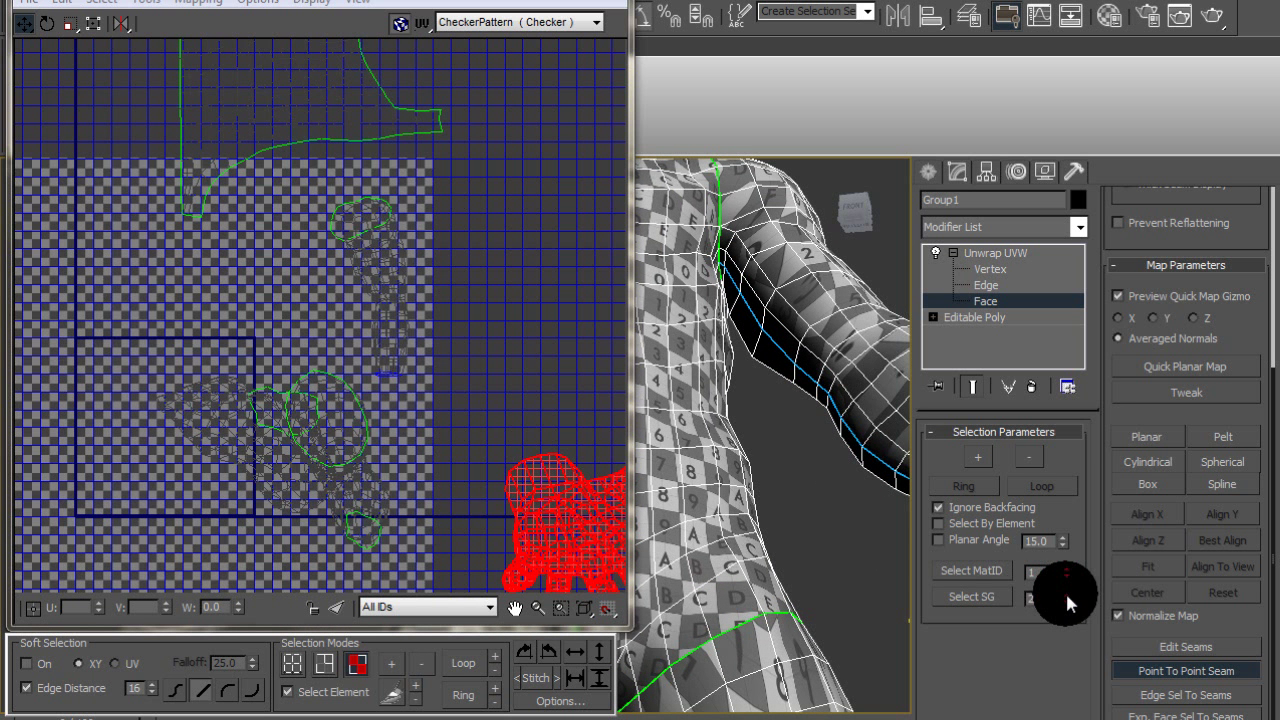
# Step: Select the arm faces by smoothing group 2, pelt map them and commit the result
pyautogui.click(973, 597)
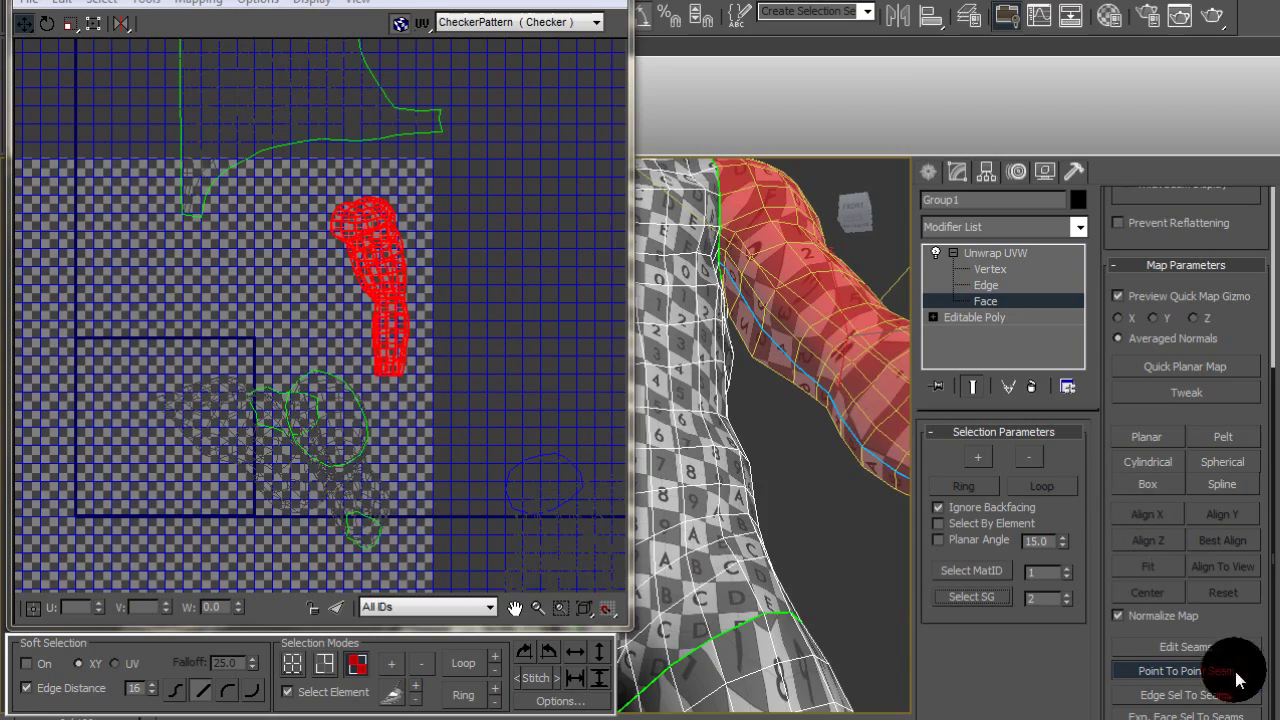
pyautogui.click(1237, 437)
pyautogui.click(692, 183)
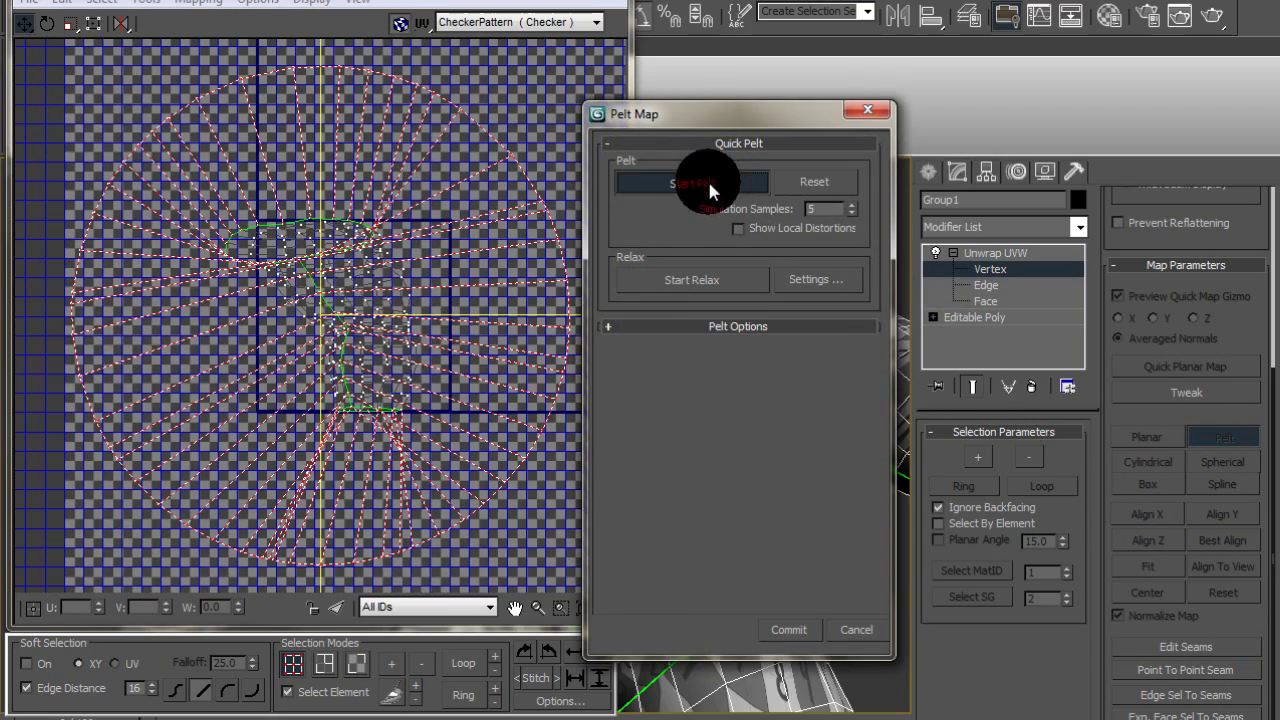
pyautogui.click(772, 628)
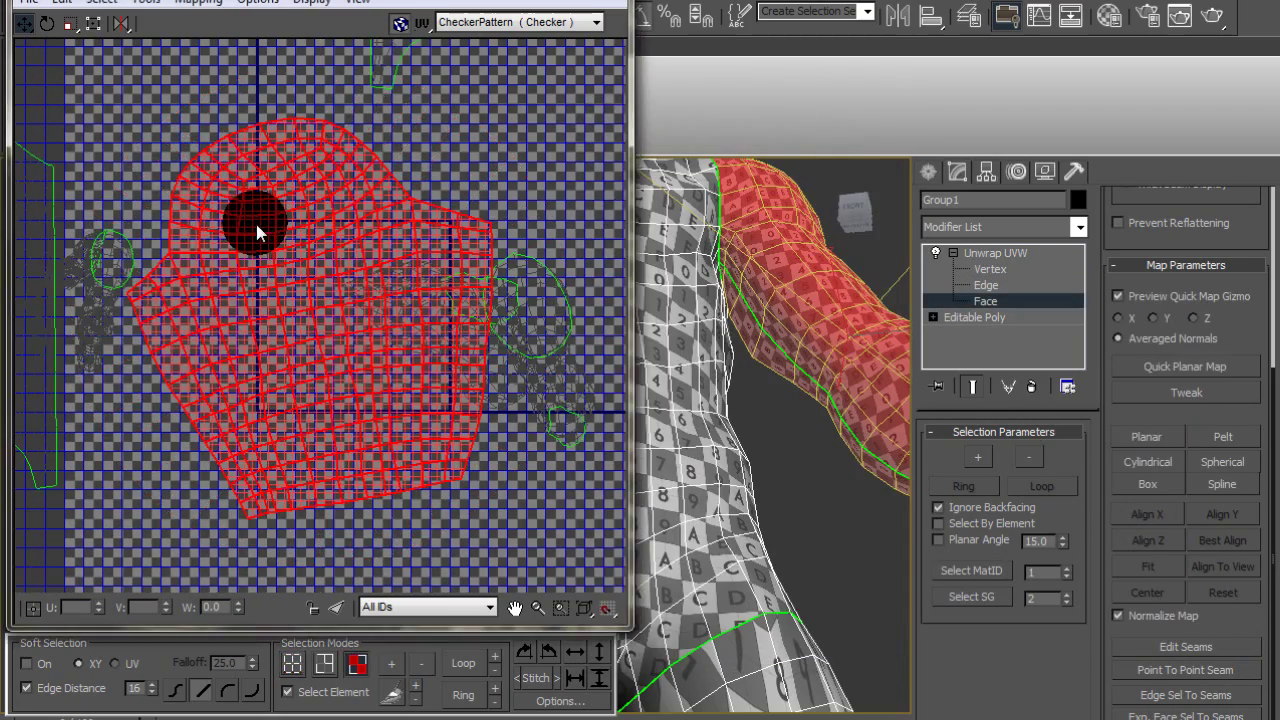
# Step: Relax the selected arm UV shell with Relax By Face Angles, then close the relax settings
pyautogui.click(107, 345)
pyautogui.click(165, 54)
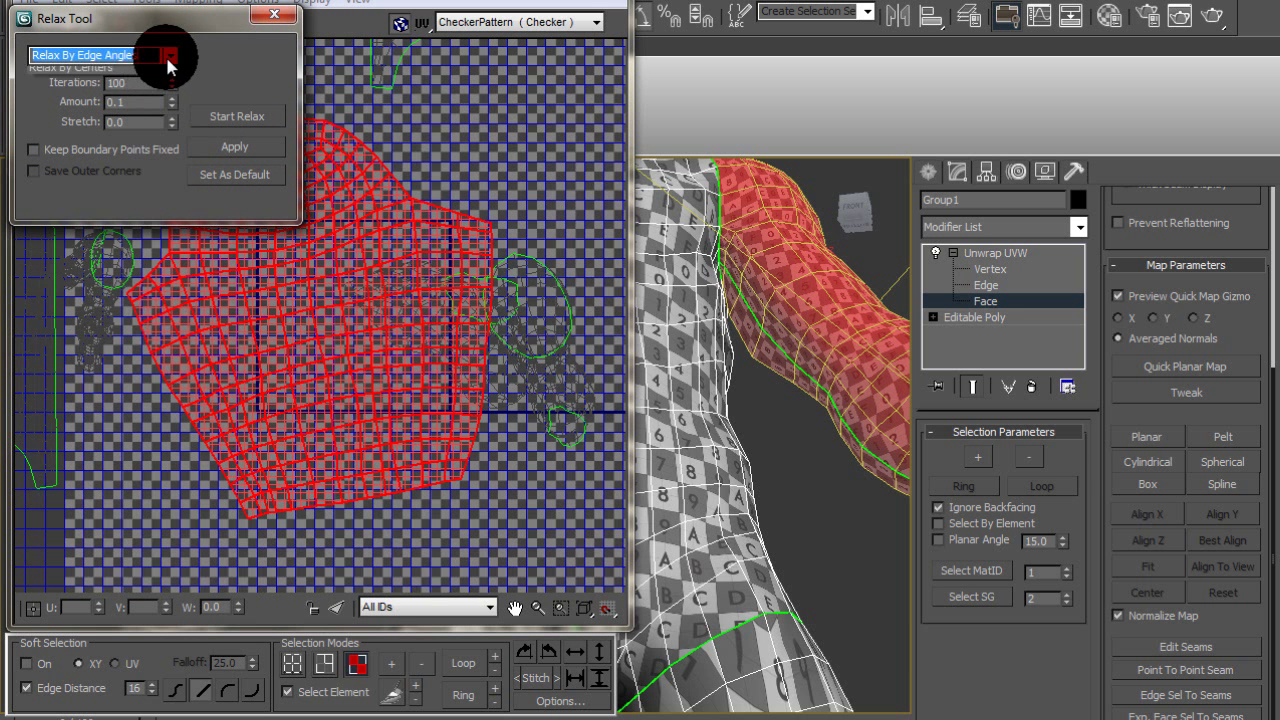
pyautogui.click(133, 71)
pyautogui.click(238, 112)
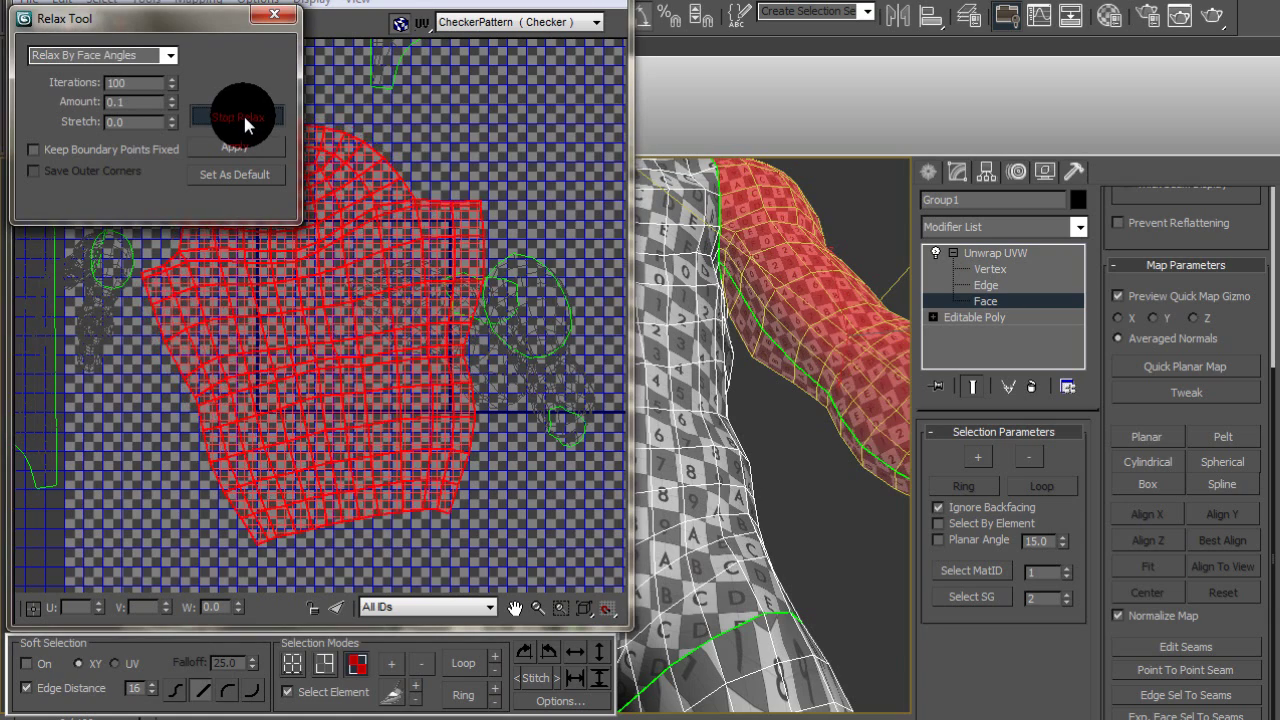
pyautogui.click(240, 117)
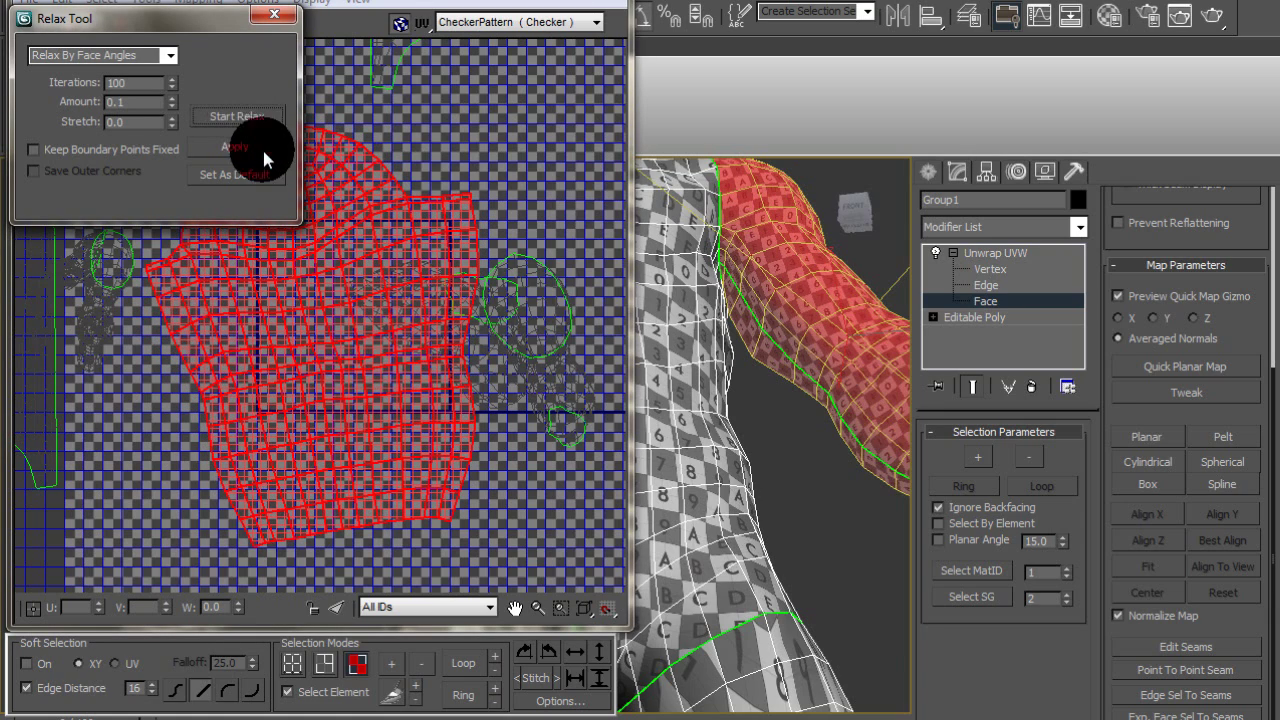
pyautogui.click(288, 18)
# Step: Move the relaxed arm shell into the empty UV space beside the upper torso half shell
pyautogui.moveTo(349, 269); pyautogui.dragTo(276, 308, button='middle')
pyautogui.scroll(-3, 347, 298)
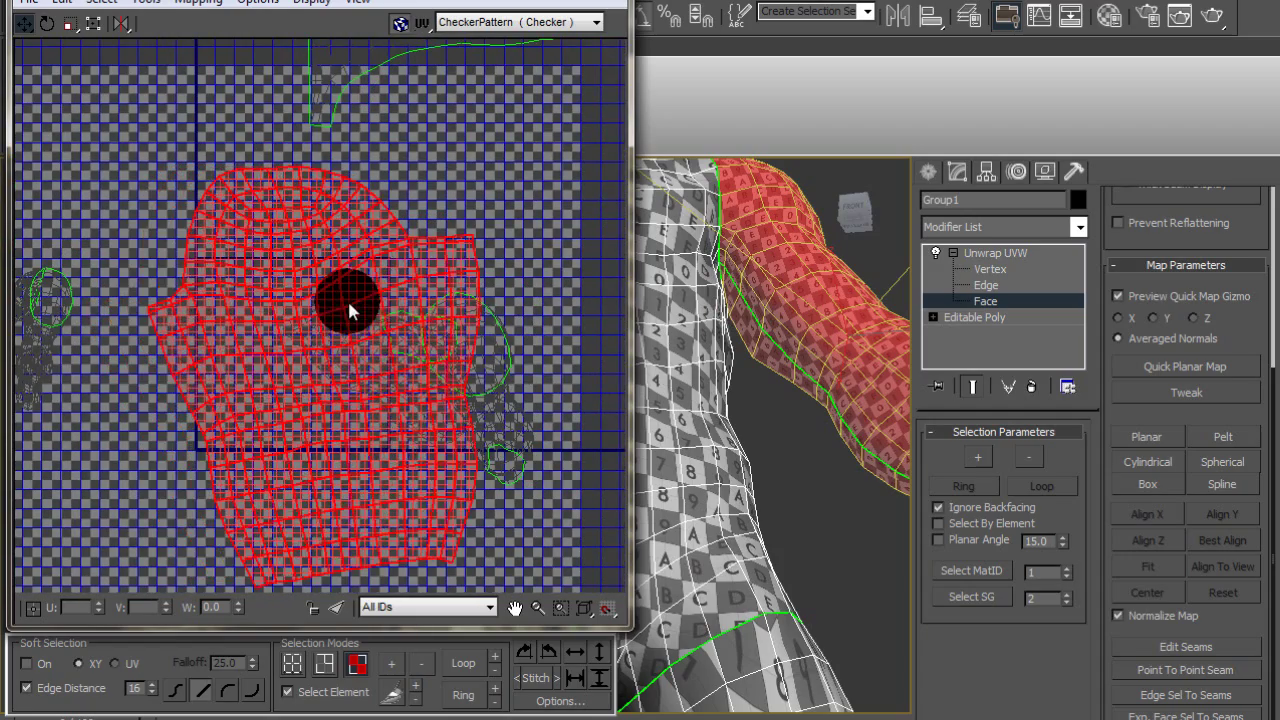
pyautogui.scroll(-2, 337, 281)
pyautogui.scroll(-3, 337, 281)
pyautogui.moveTo(330, 295); pyautogui.dragTo(558, 53)
# Step: Turn on Point To Point Seam and draw a seam from the wrist seam along the side of the hand and over the thumb
pyautogui.keyDown('alt'); pyautogui.moveTo(770, 281); pyautogui.dragTo(498, 362, button='middle'); pyautogui.keyUp('alt')
pyautogui.keyDown('alt'); pyautogui.moveTo(732, 372); pyautogui.dragTo(790, 505, button='middle'); pyautogui.keyUp('alt')
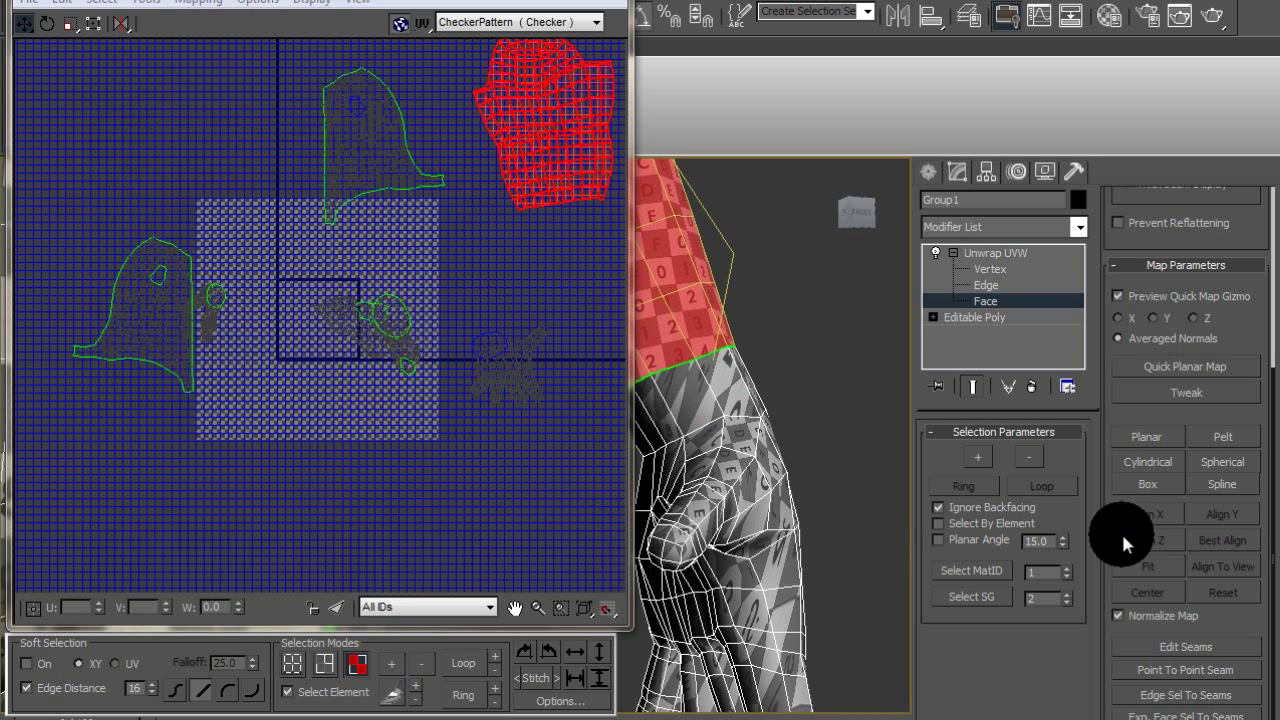
pyautogui.click(1198, 668)
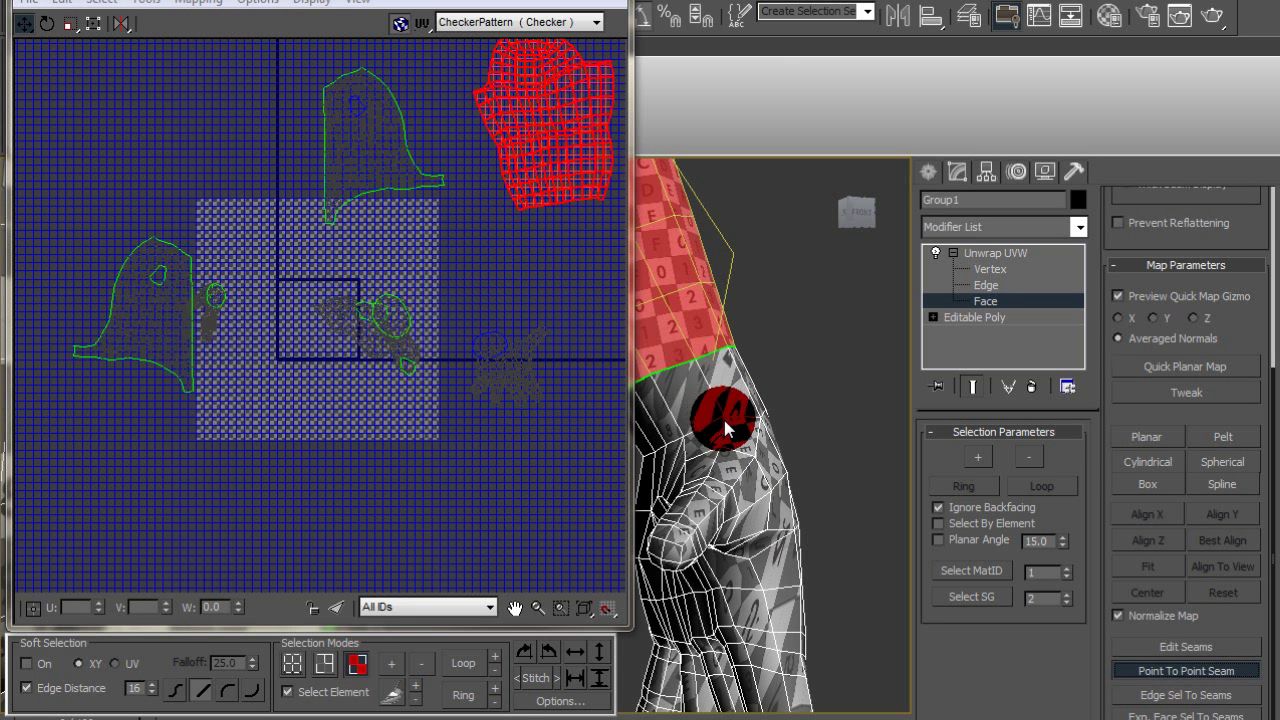
pyautogui.keyDown('alt'); pyautogui.moveTo(731, 412); pyautogui.dragTo(766, 441, button='middle'); pyautogui.keyUp('alt')
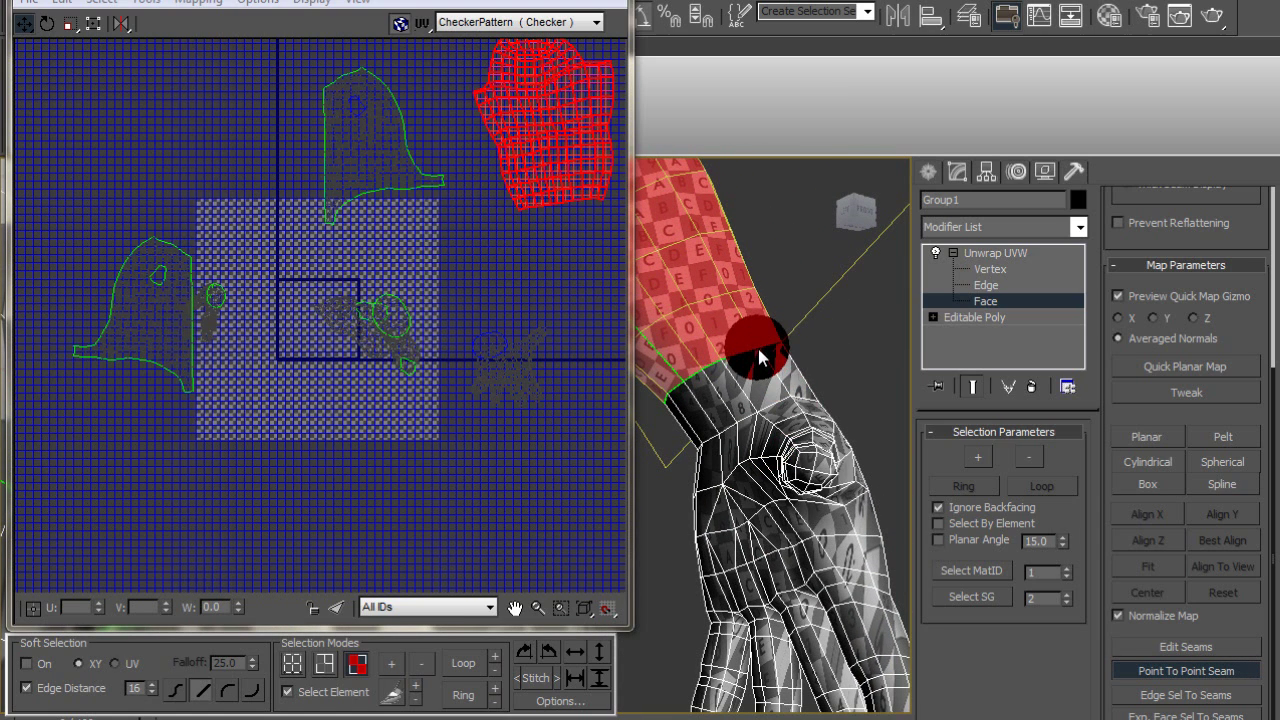
pyautogui.keyDown('alt'); pyautogui.moveTo(811, 434); pyautogui.dragTo(760, 465, button='middle'); pyautogui.keyUp('alt')
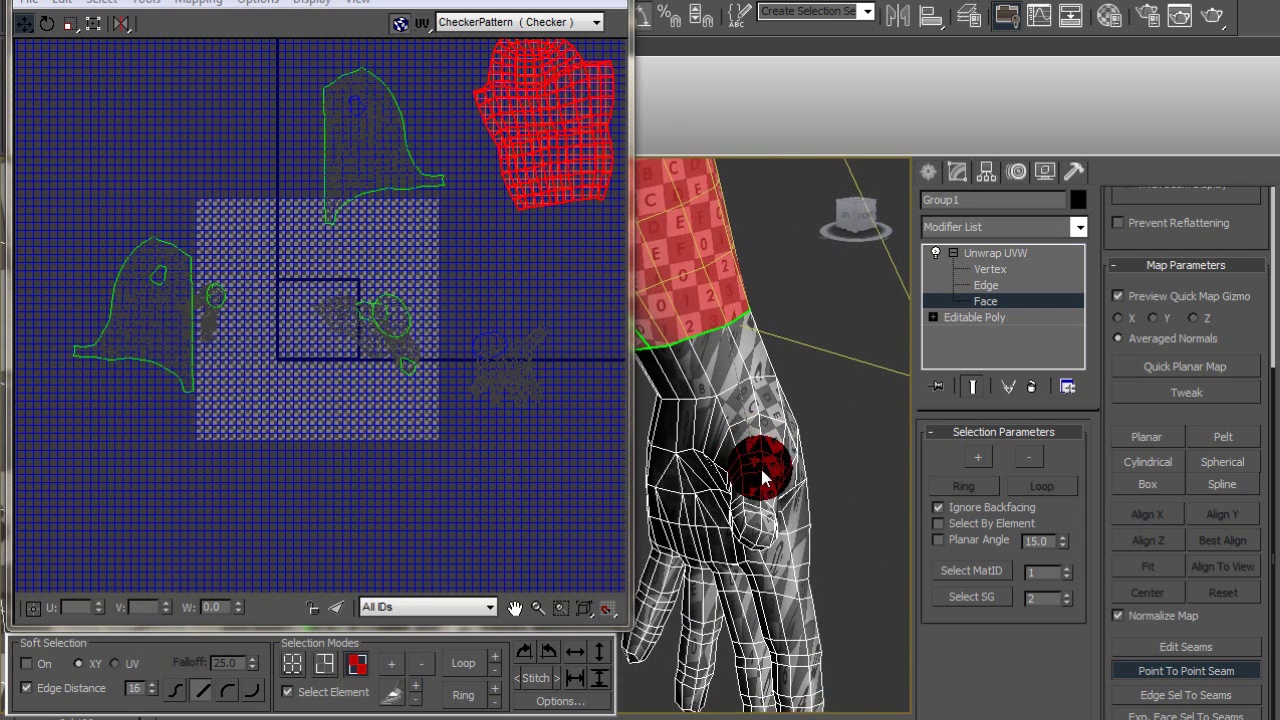
pyautogui.click(758, 525)
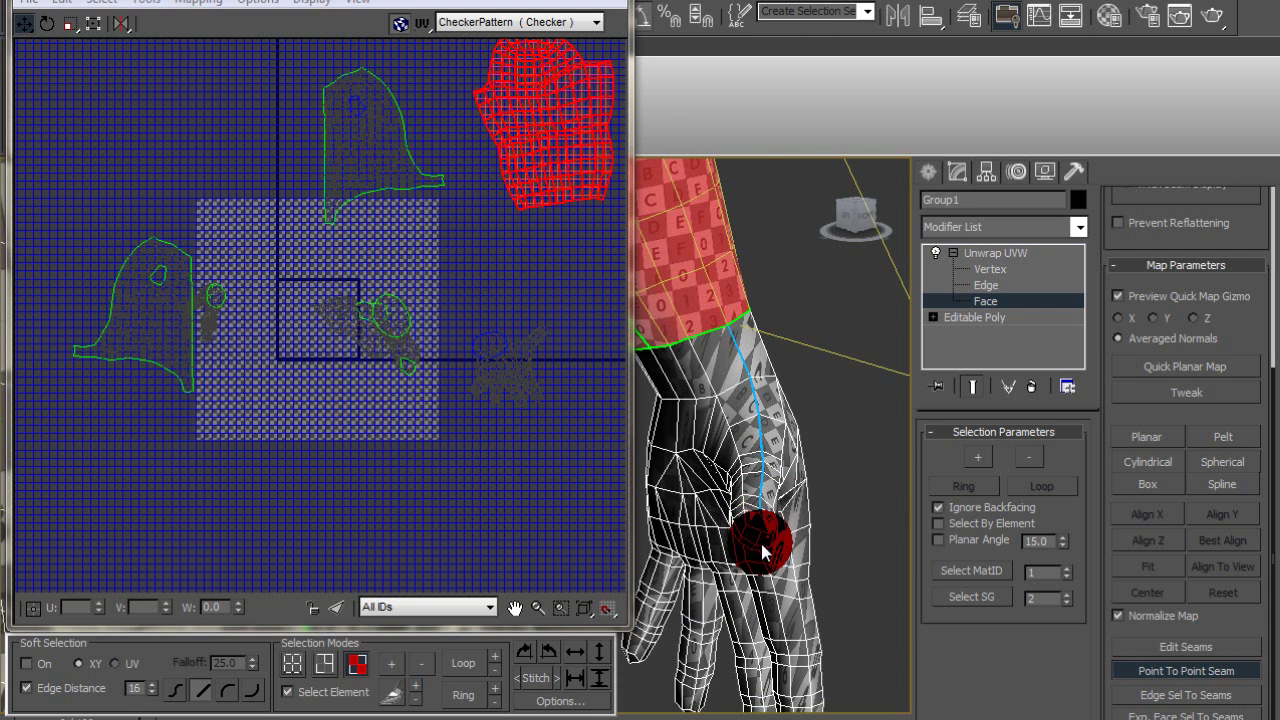
pyautogui.keyDown('alt'); pyautogui.moveTo(764, 536); pyautogui.dragTo(787, 446, button='middle'); pyautogui.keyUp('alt')
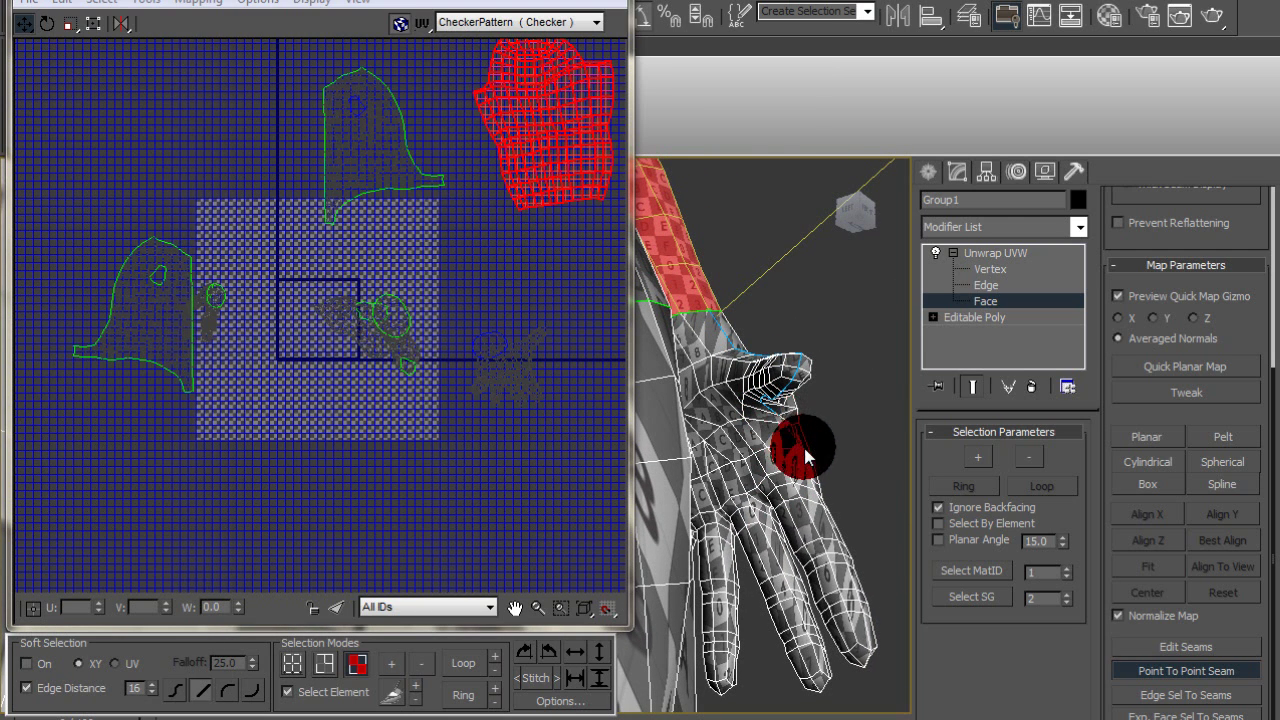
# Step: Continue the point-to-point seam from the thumb around the index finger and down to the middle fingertip
pyautogui.scroll(3, 860, 590)
pyautogui.scroll(-5, 835, 545)
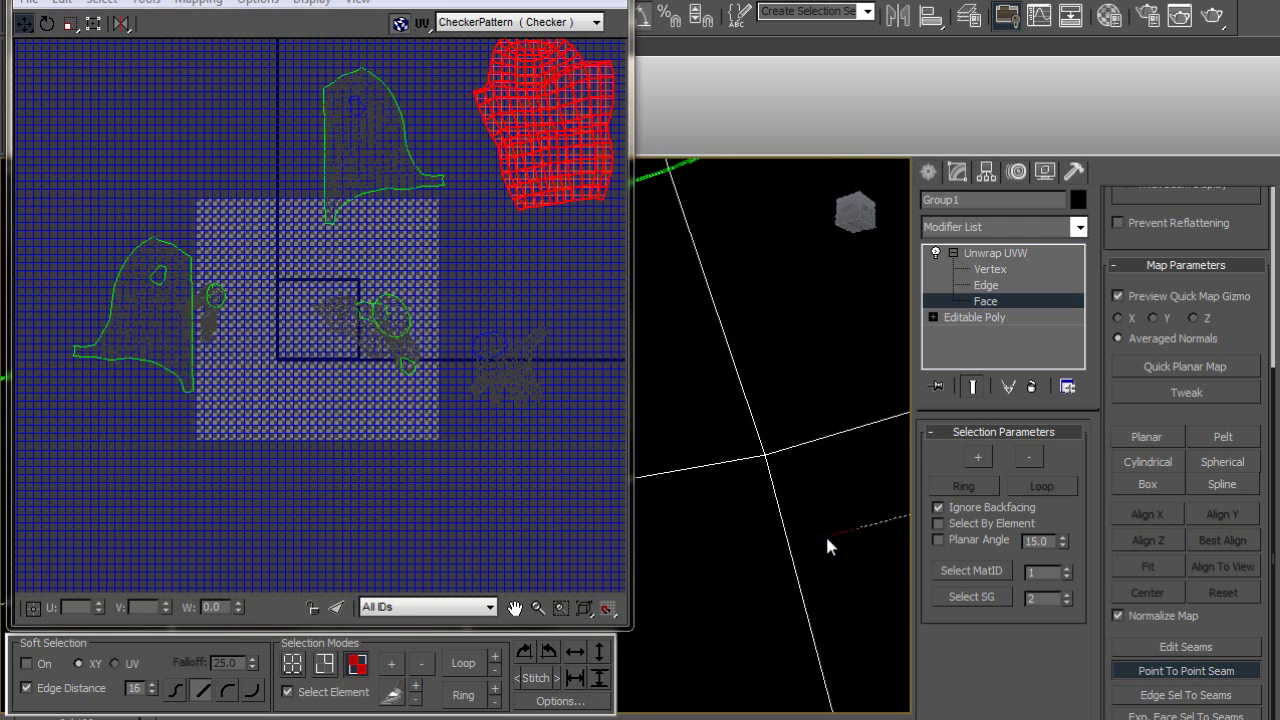
pyautogui.keyDown('alt'); pyautogui.moveTo(824, 533); pyautogui.dragTo(984, 568, button='middle'); pyautogui.keyUp('alt')
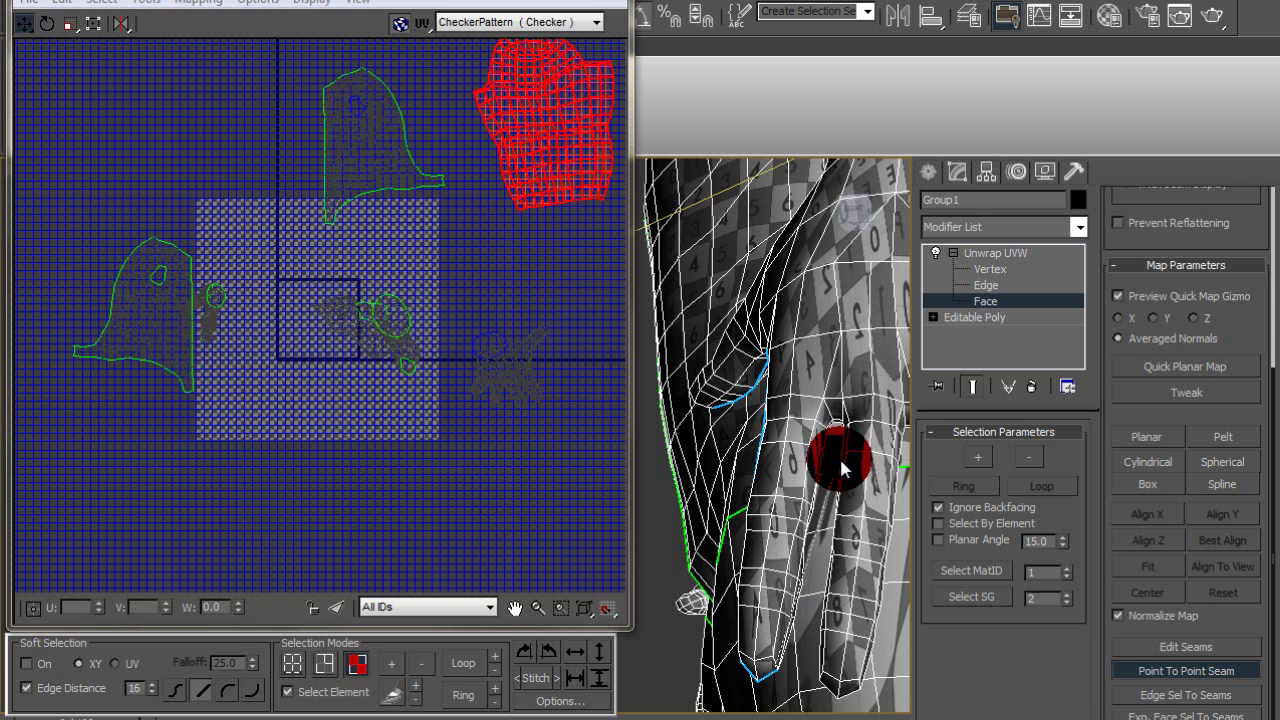
pyautogui.click(831, 424)
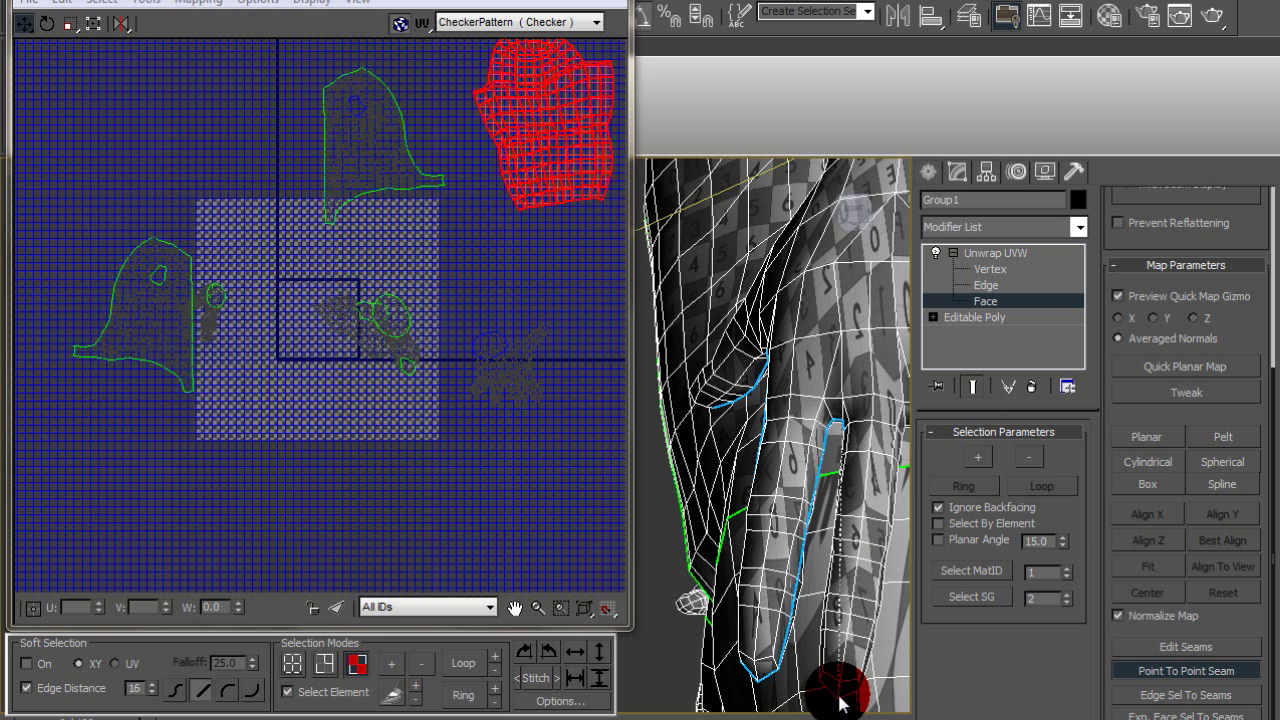
pyautogui.click(861, 655)
pyautogui.keyDown('alt'); pyautogui.moveTo(853, 630); pyautogui.dragTo(772, 615, button='middle'); pyautogui.keyUp('alt')
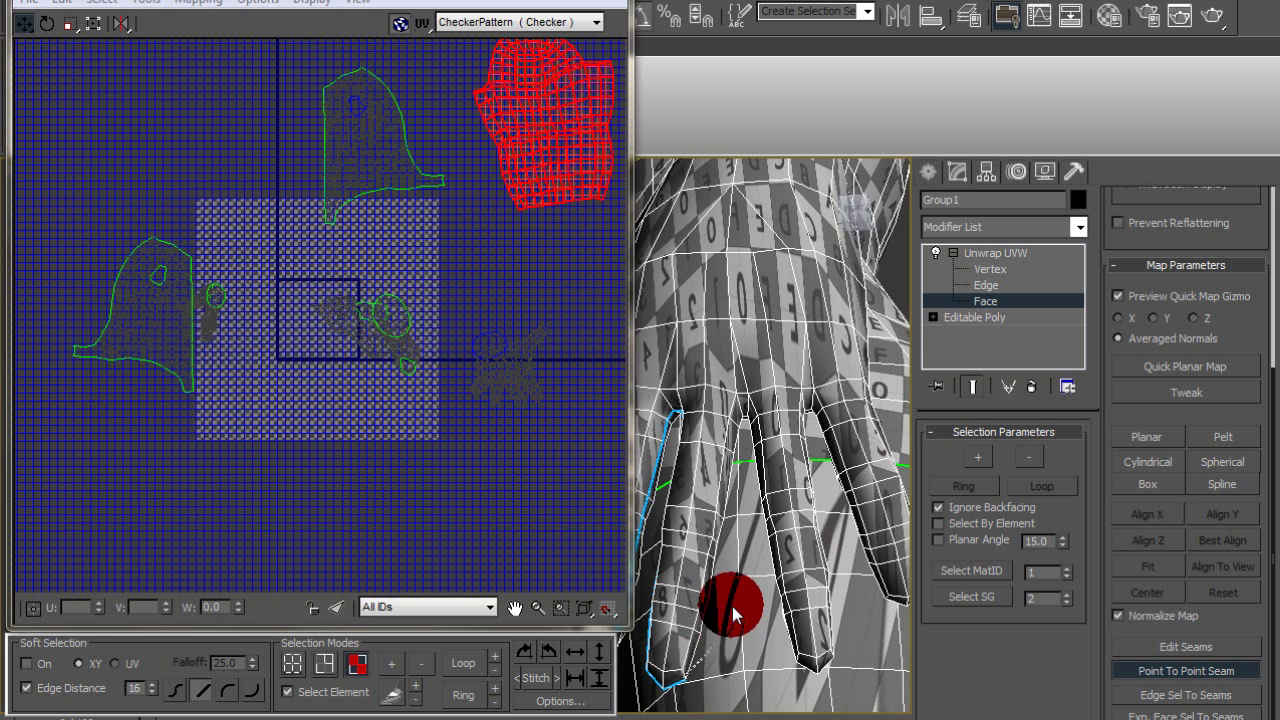
# Step: Extend the seam through the gaps between the middle, ring and little fingers to the little fingertip
pyautogui.click(747, 441)
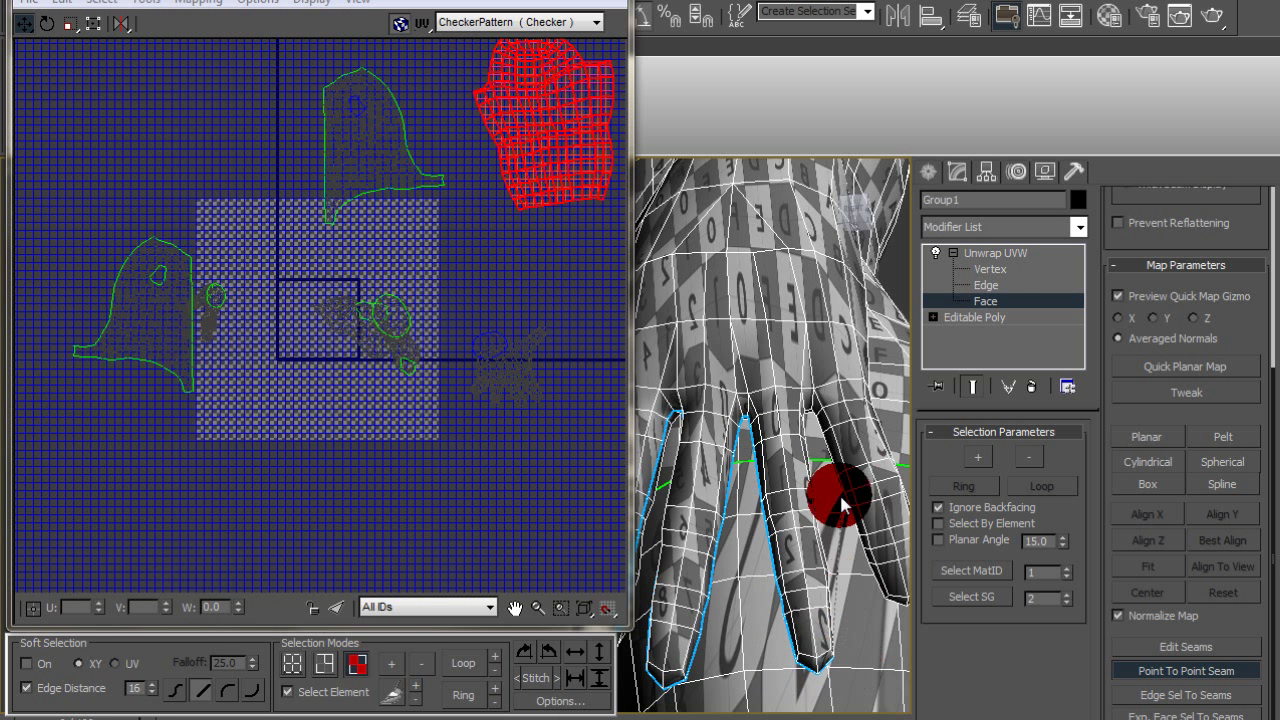
pyautogui.click(812, 405)
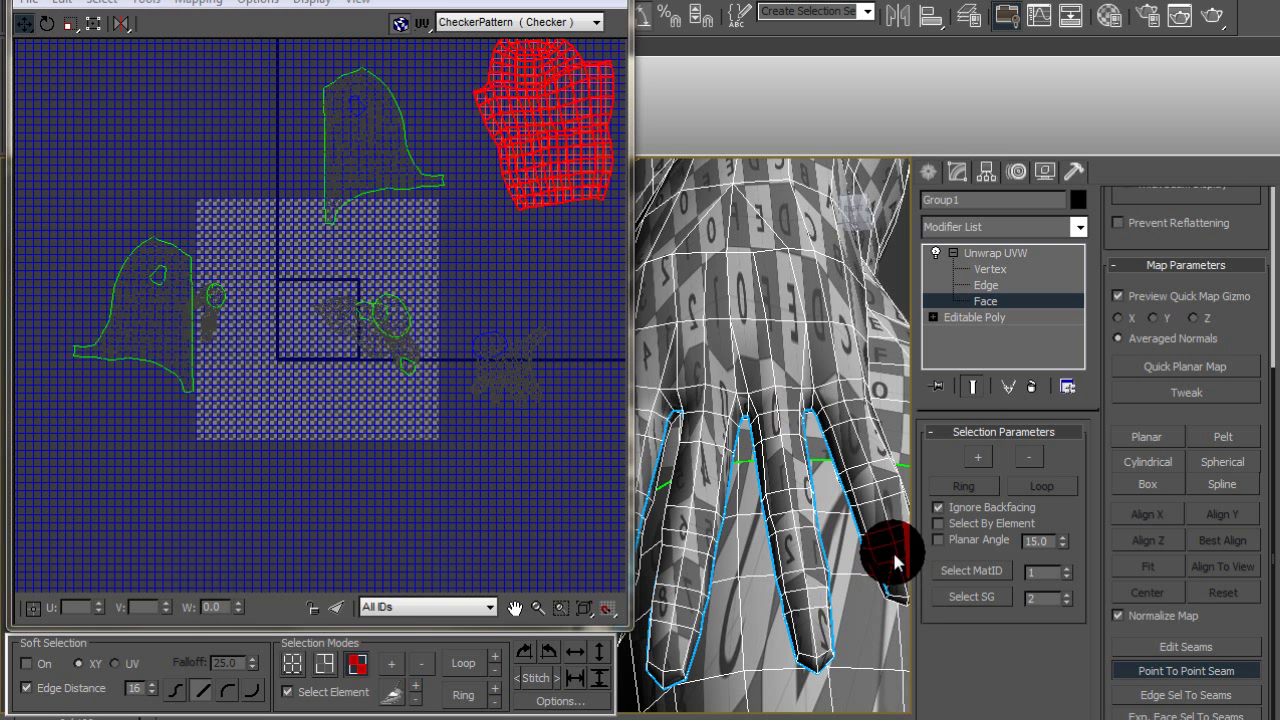
pyautogui.keyDown('alt'); pyautogui.moveTo(894, 555); pyautogui.dragTo(843, 400, button='middle'); pyautogui.keyUp('alt')
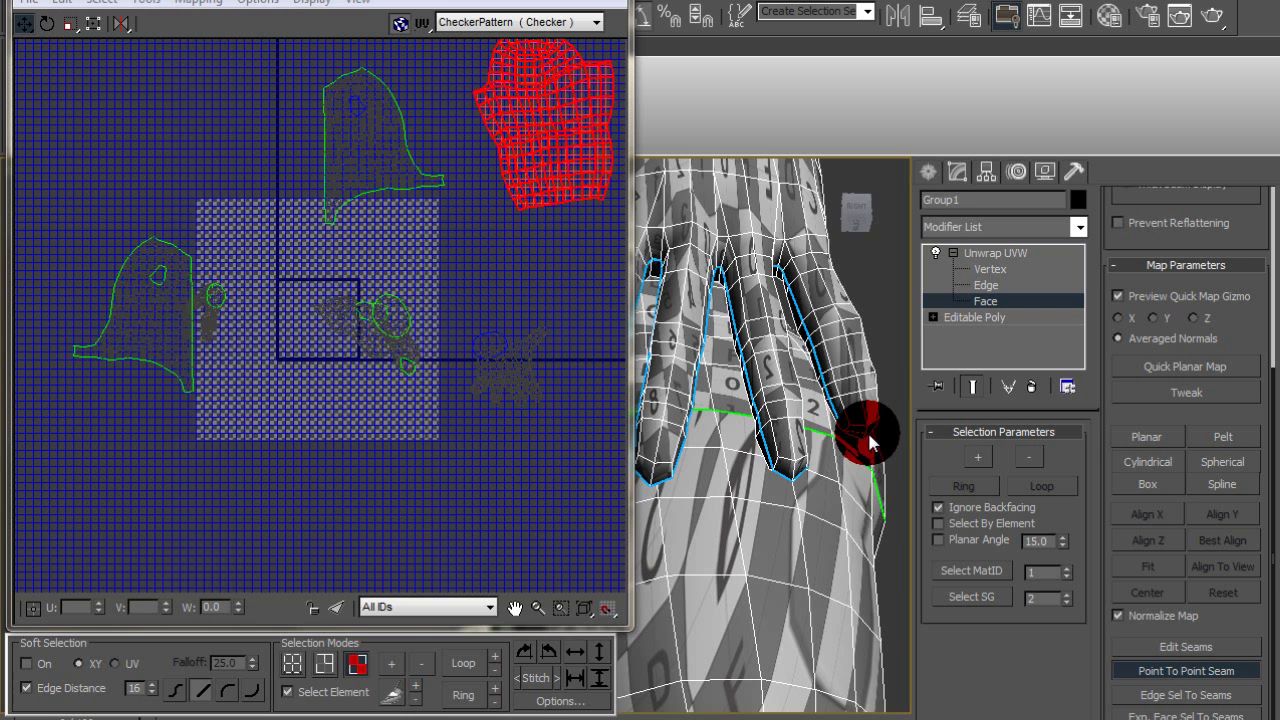
pyautogui.keyDown('alt'); pyautogui.moveTo(846, 449); pyautogui.dragTo(762, 512, button='middle'); pyautogui.keyUp('alt')
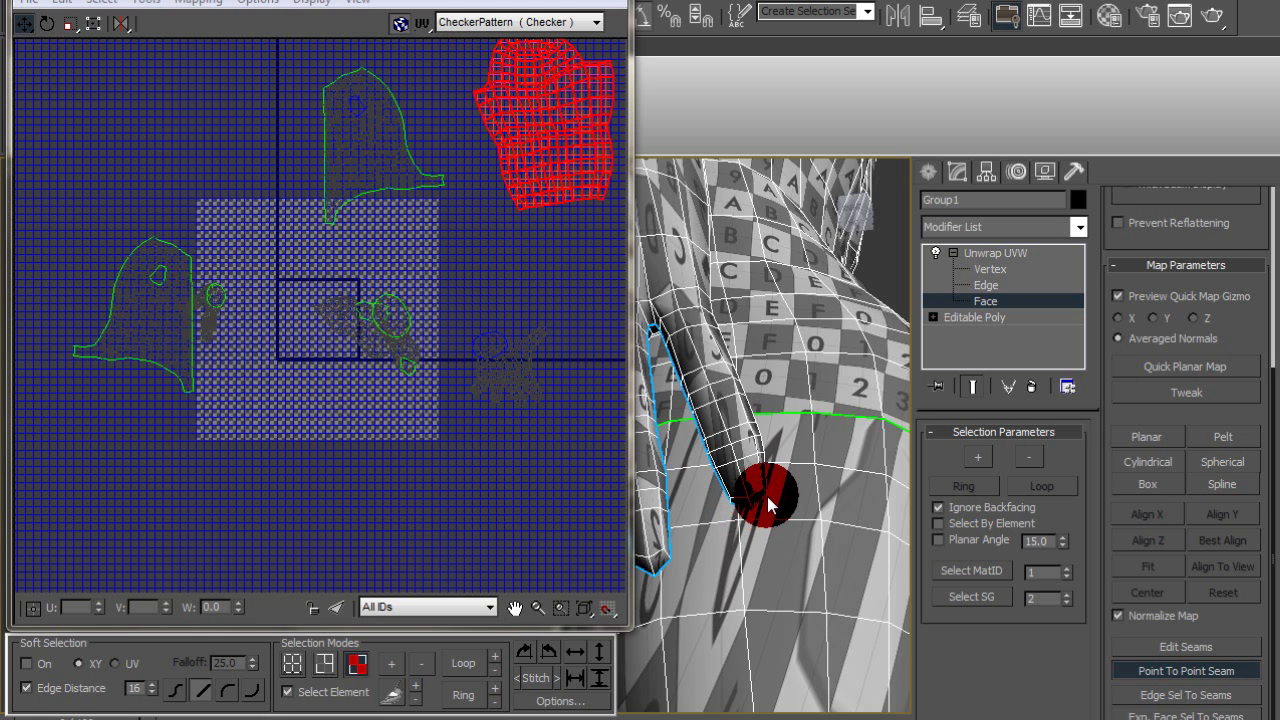
pyautogui.keyDown('alt'); pyautogui.moveTo(757, 528); pyautogui.dragTo(871, 494, button='middle'); pyautogui.keyUp('alt')
pyautogui.keyDown('alt'); pyautogui.moveTo(677, 437); pyautogui.dragTo(760, 500, button='middle'); pyautogui.keyUp('alt')
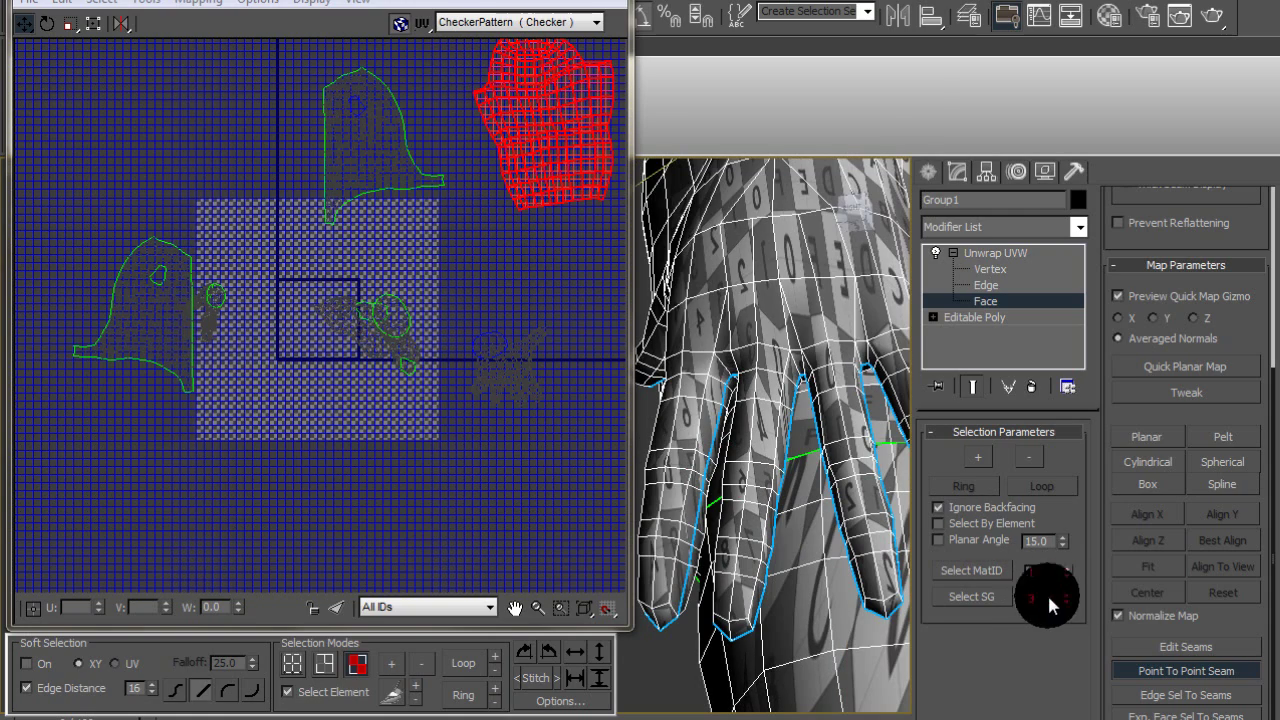
# Step: Select the hand faces by smoothing group 3, pelt map them and commit the result
pyautogui.hotkey('ctrl', 'a')
pyautogui.click(1223, 437)
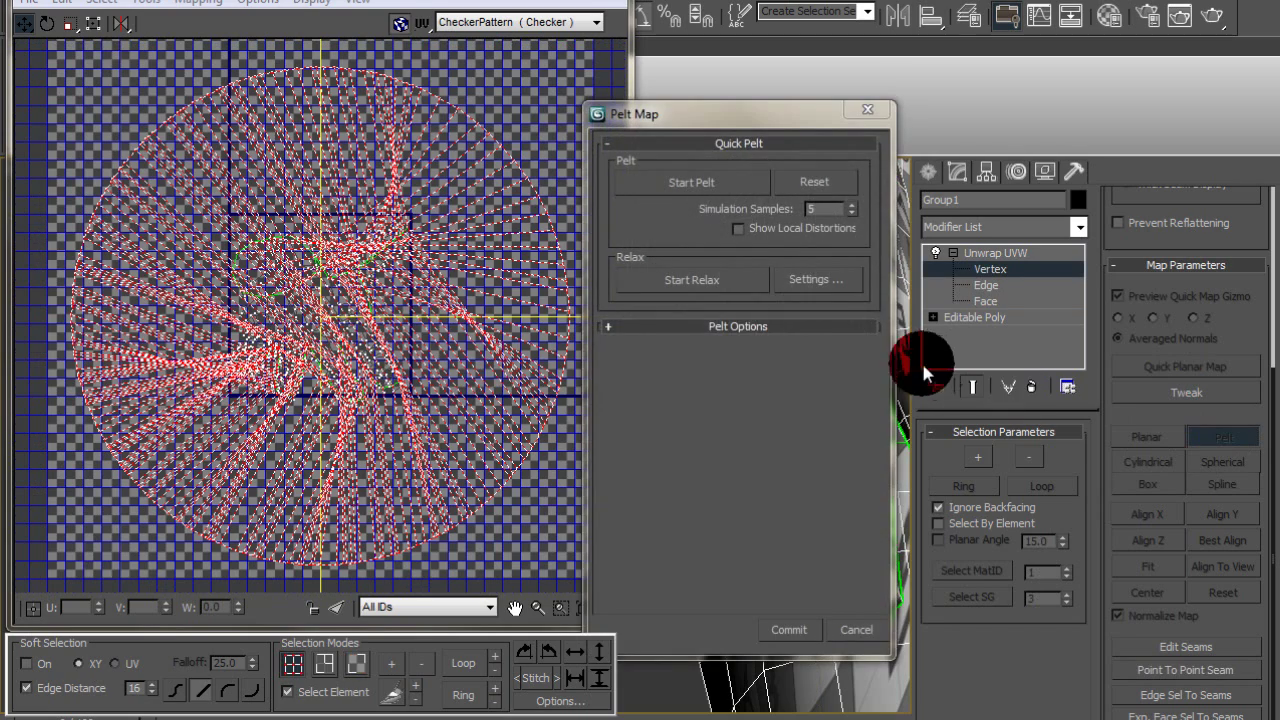
pyautogui.click(709, 182)
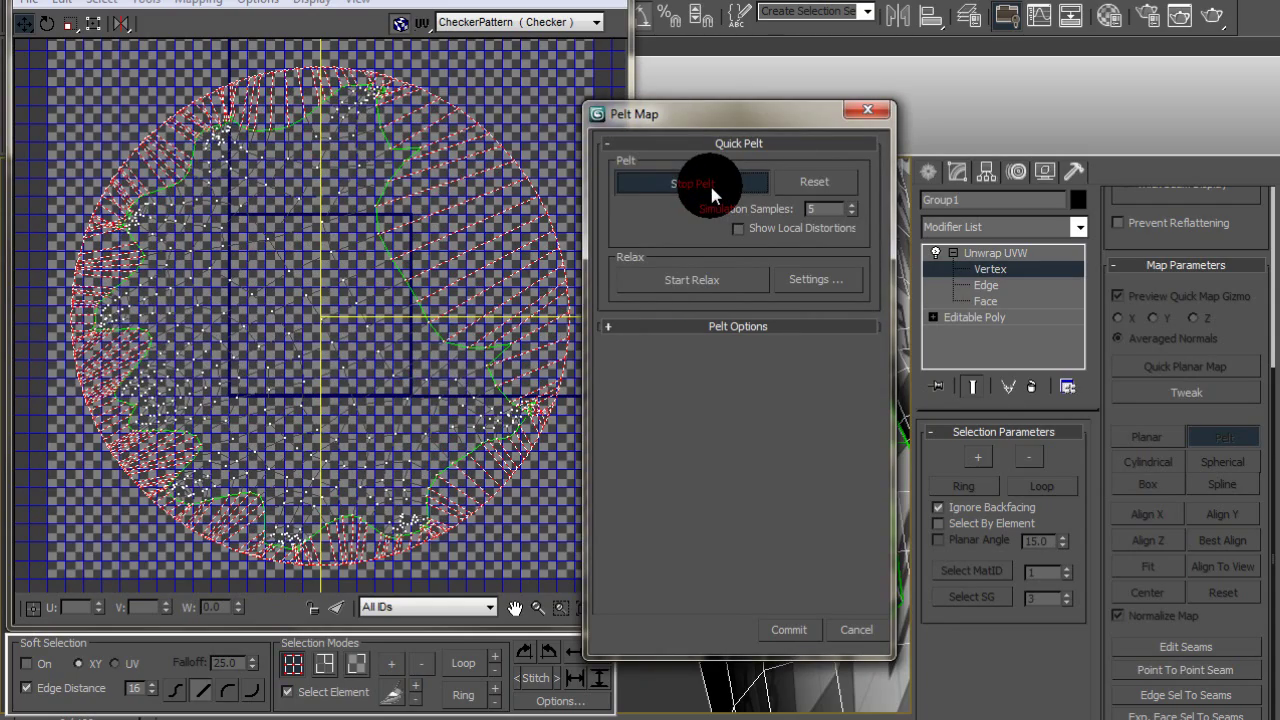
pyautogui.click(708, 182)
pyautogui.click(786, 626)
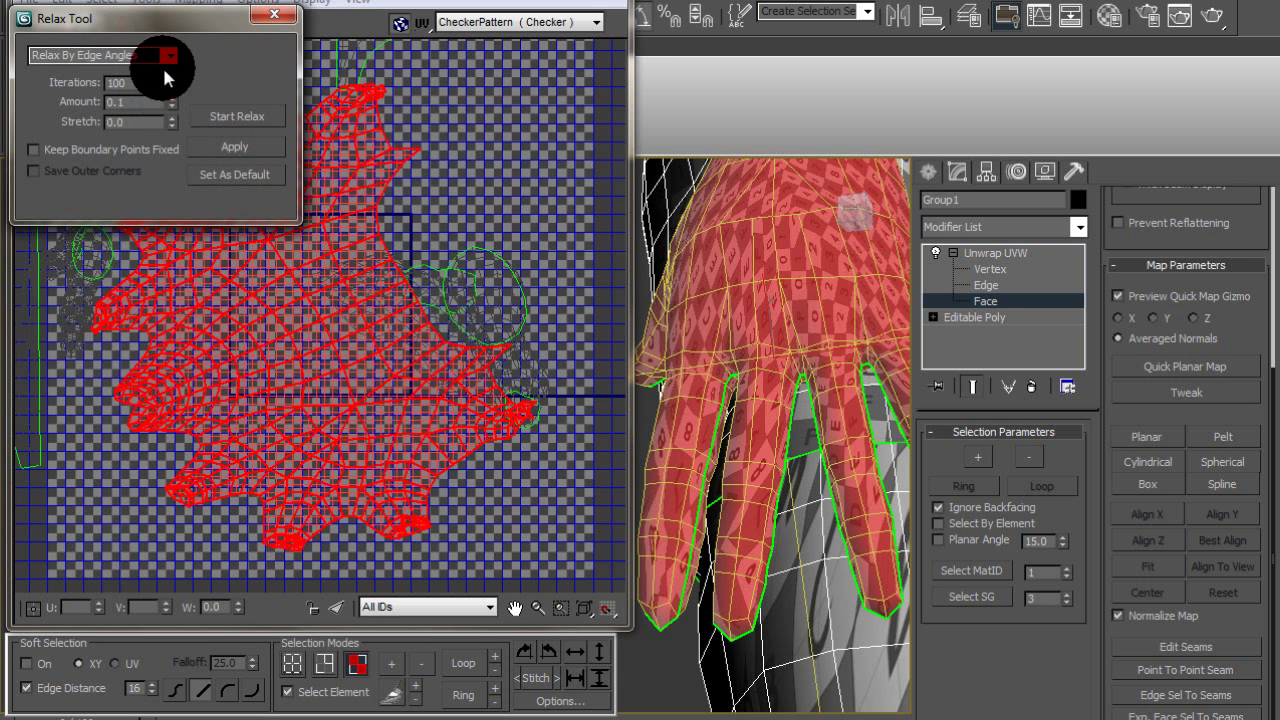
# Step: Relax the hand UV shell in two passes with Relax By Face Angles until the fingers spread out evenly
pyautogui.click(166, 56)
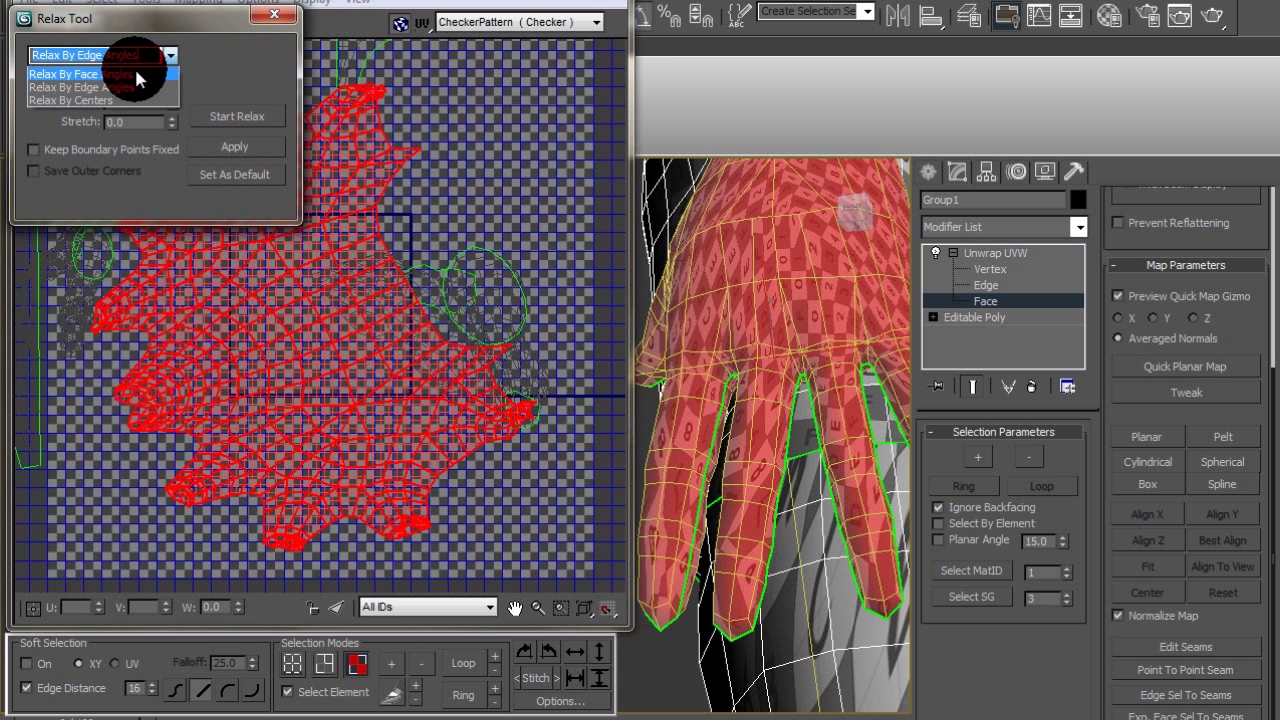
pyautogui.click(90, 82)
pyautogui.click(256, 117)
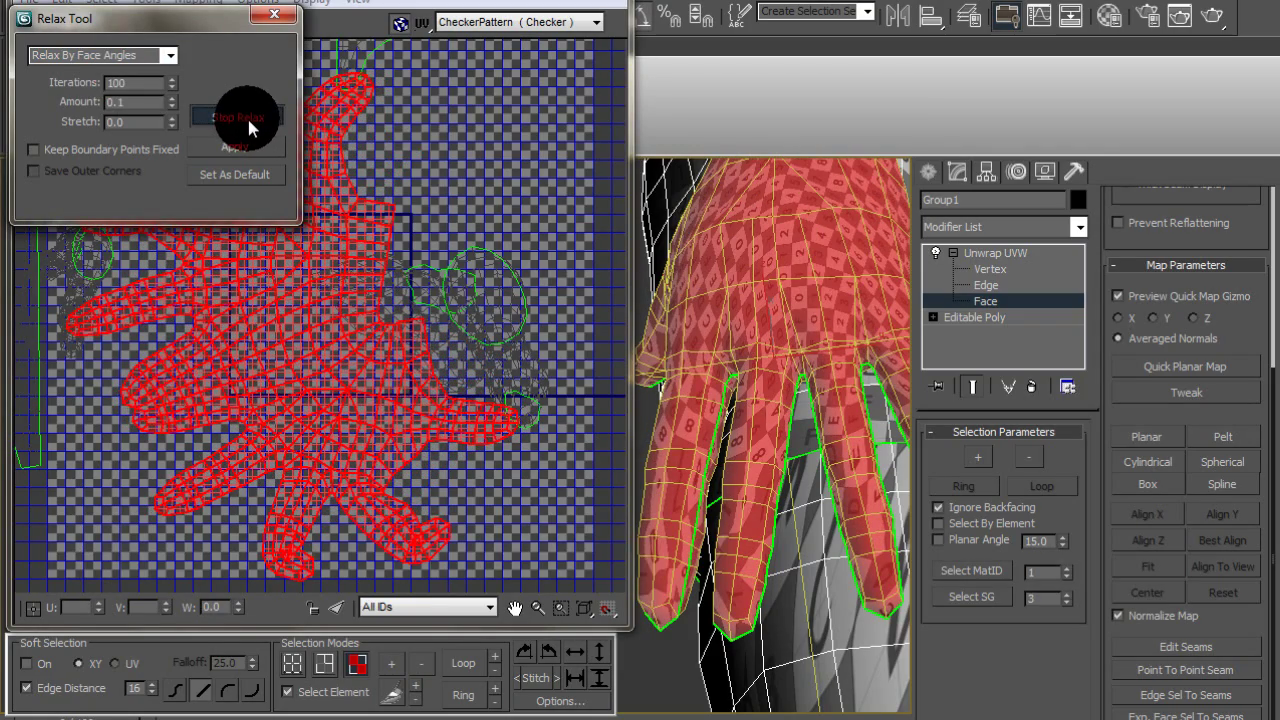
pyautogui.moveTo(360, 401); pyautogui.dragTo(432, 305, button='middle')
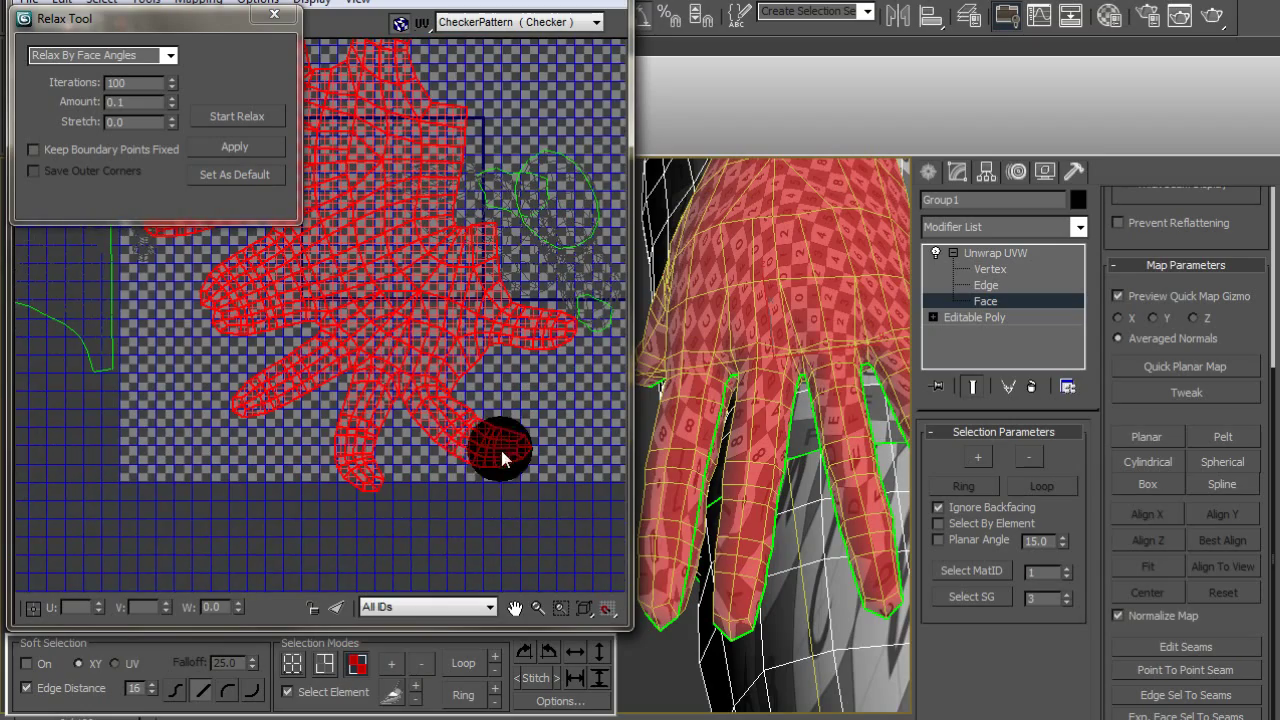
pyautogui.click(238, 116)
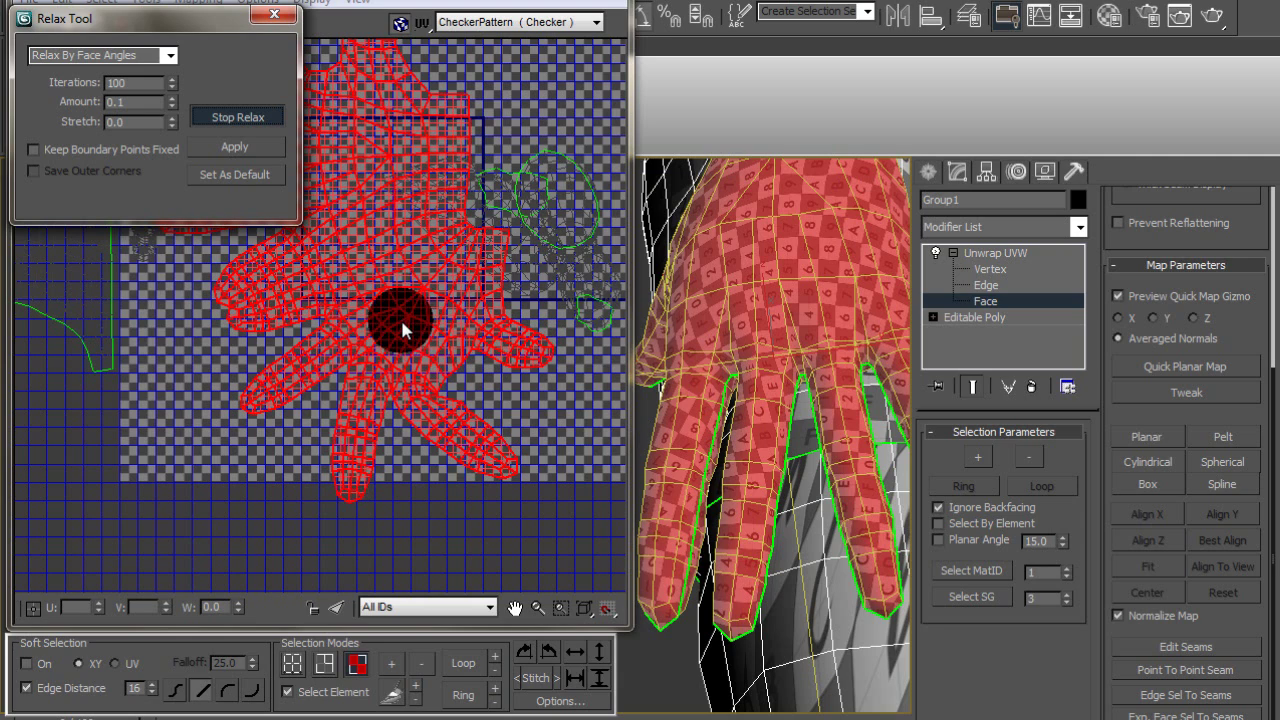
pyautogui.click(268, 120)
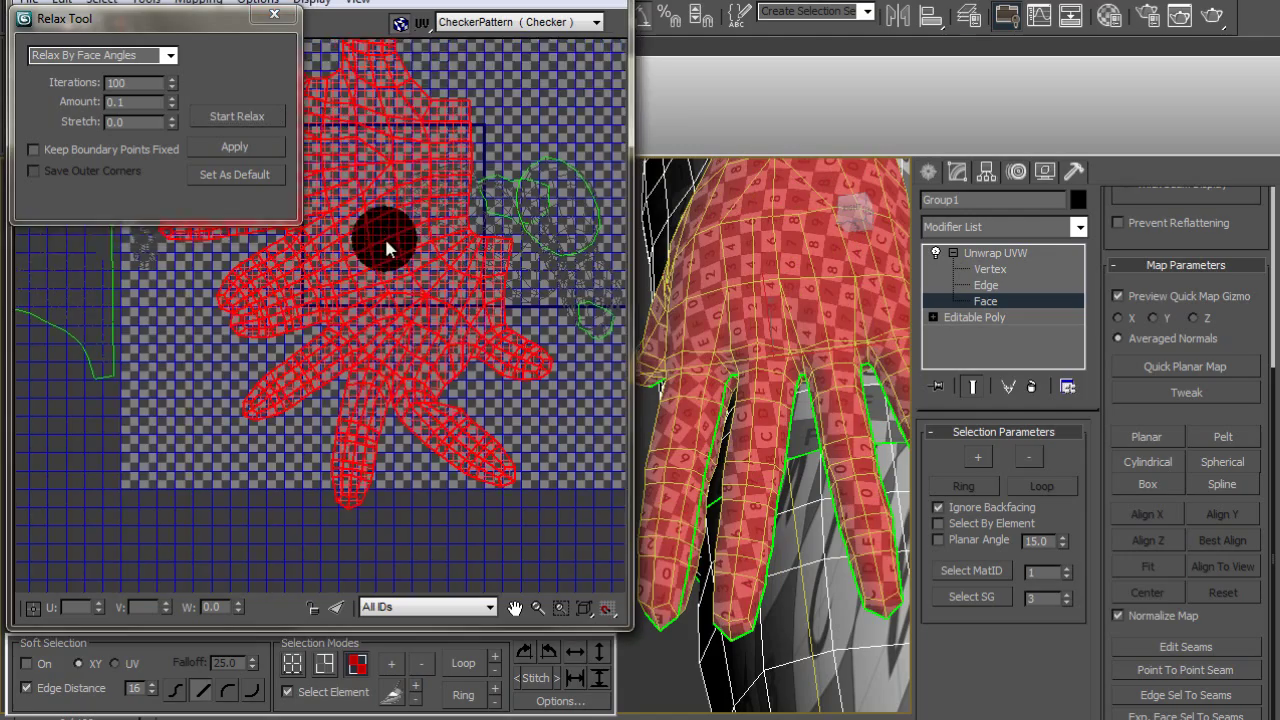
# Step: Move the relaxed hand shell into the empty UV space below the arm shell and close the relax settings
pyautogui.scroll(-4, 445, 328)
pyautogui.moveTo(434, 327); pyautogui.dragTo(339, 345, button='middle')
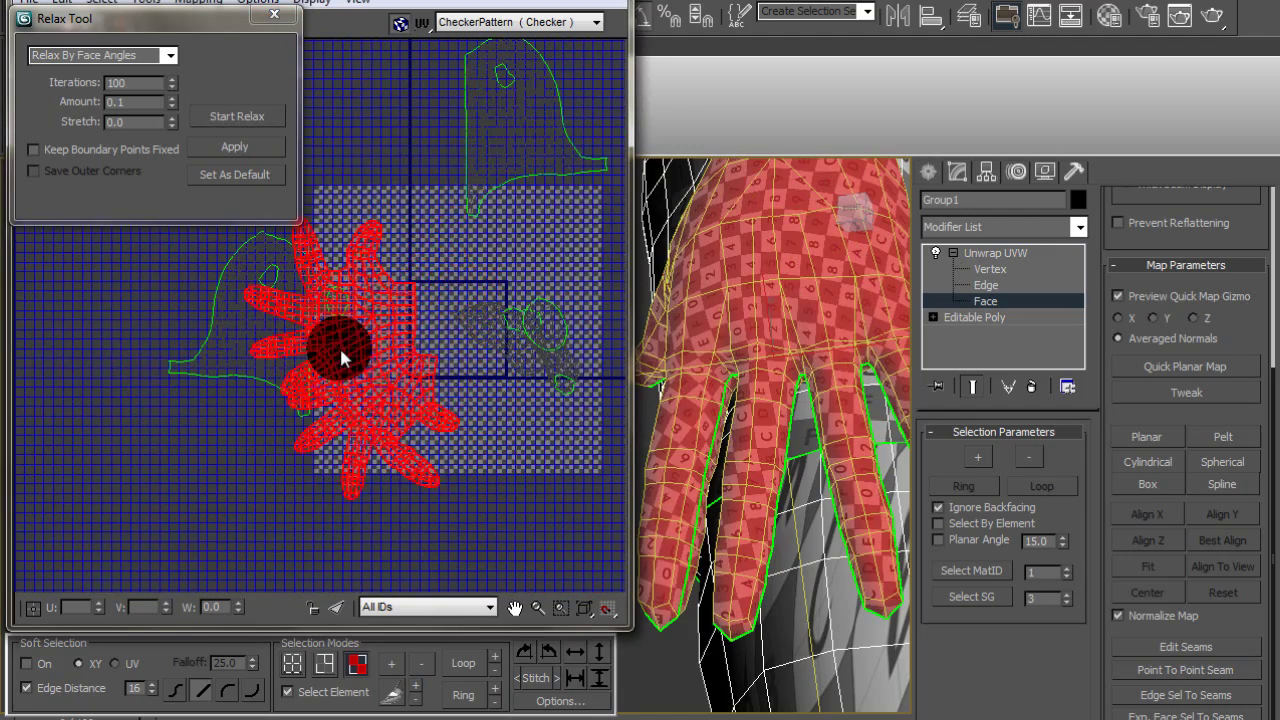
pyautogui.moveTo(341, 352); pyautogui.dragTo(609, 97)
pyautogui.moveTo(509, 194); pyautogui.dragTo(298, 312, button='middle')
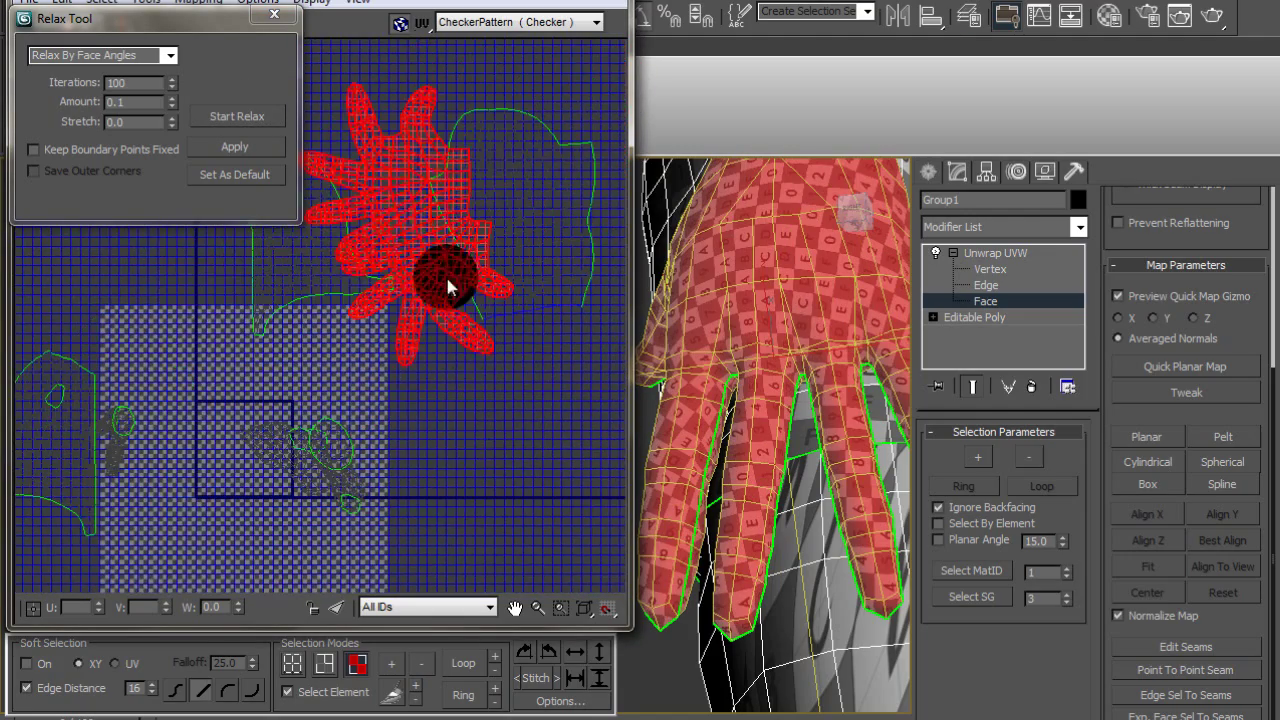
pyautogui.moveTo(447, 287); pyautogui.dragTo(571, 463)
pyautogui.click(274, 14)
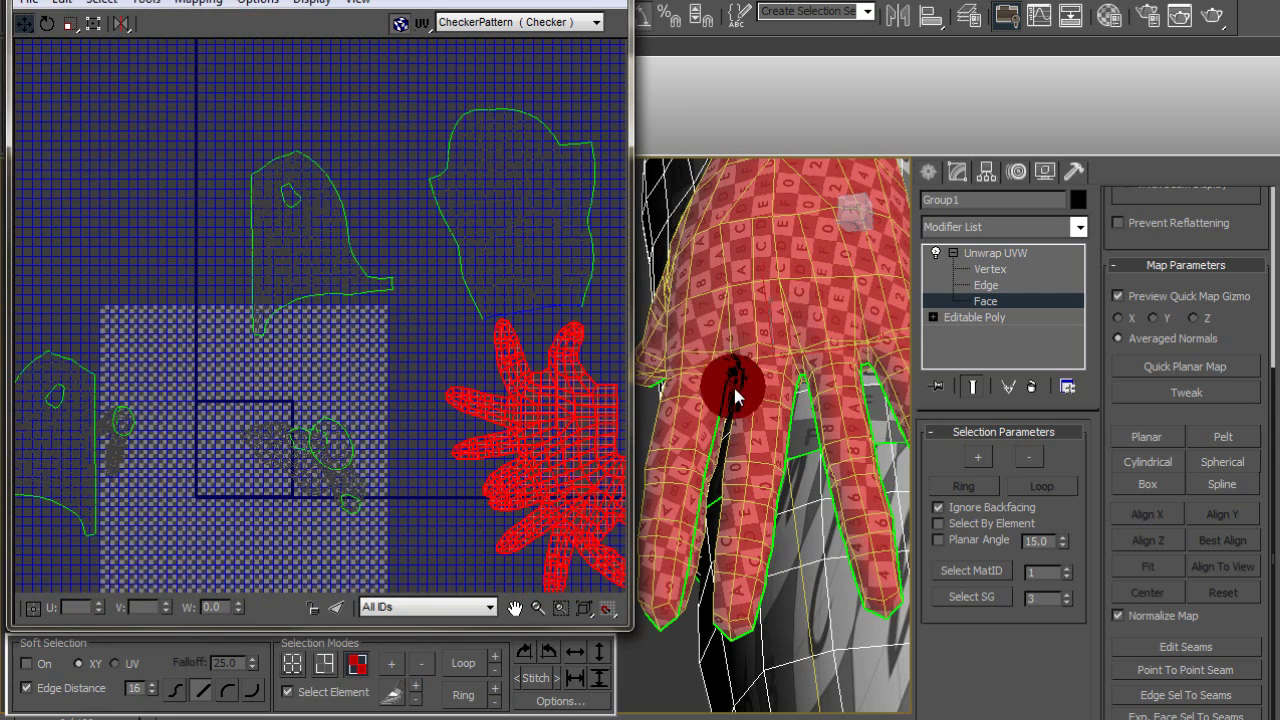
pyautogui.scroll(-5, 775, 281)
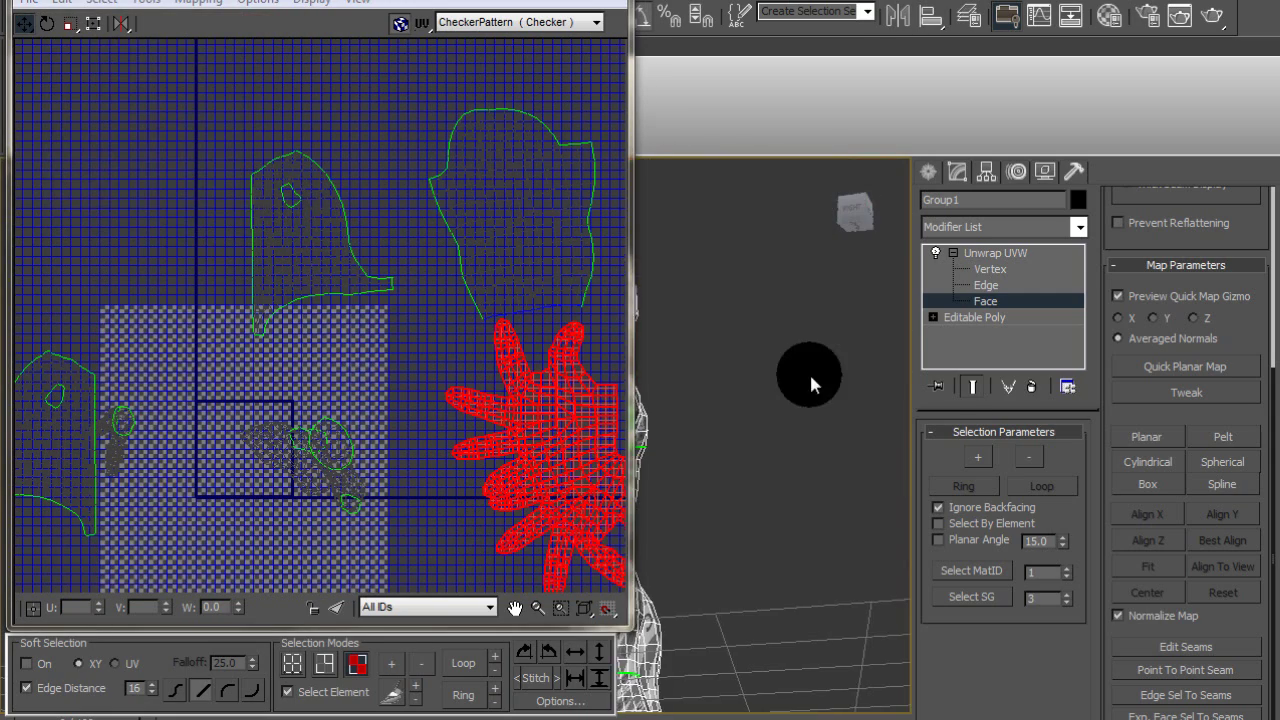